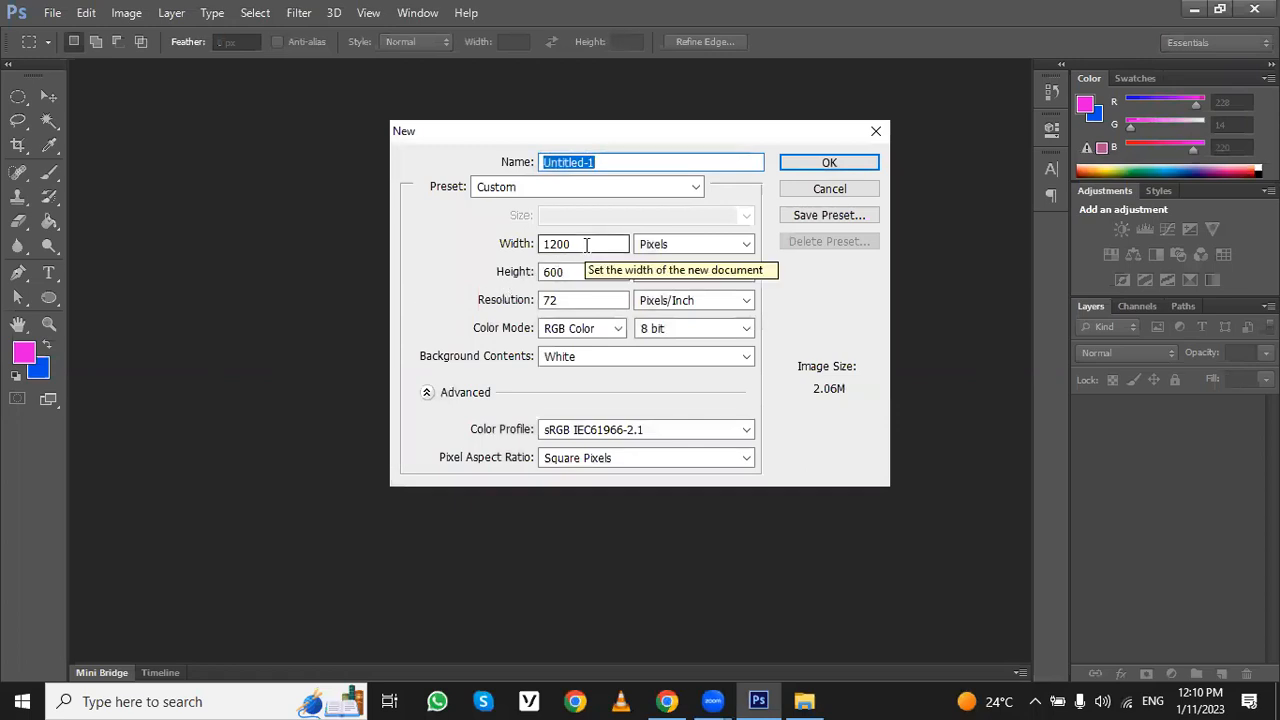
- Create the 1200 × 600 pixel white document and open the burger photo ending in uBigm8w_MpA-unsplash.jpg from Downloads
left_click(786, 163)
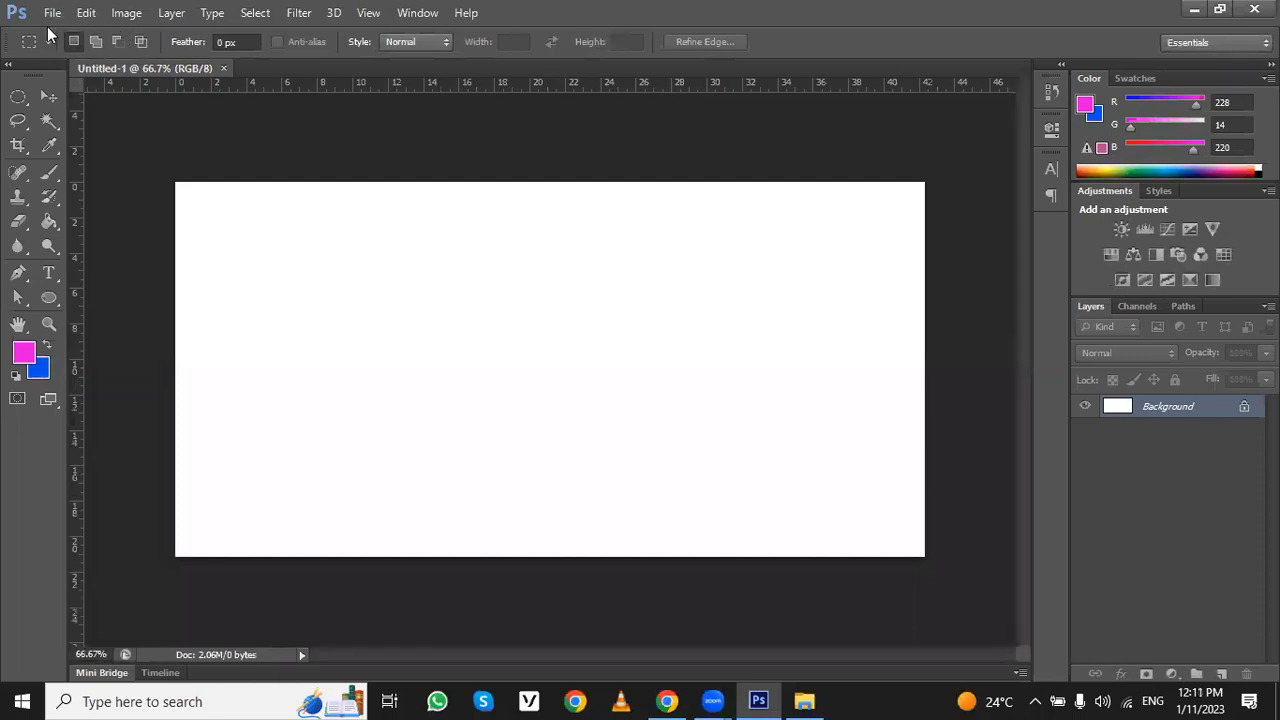
left_click(52, 13)
left_click(70, 51)
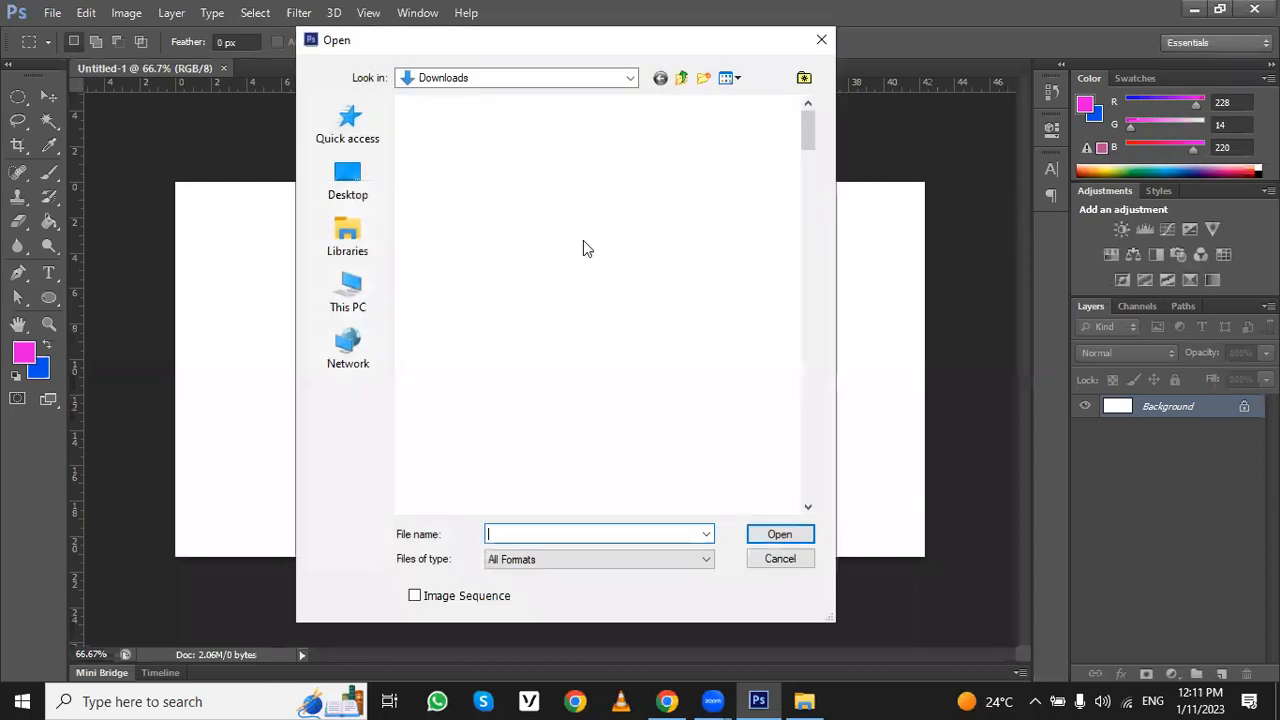
left_click(586, 342)
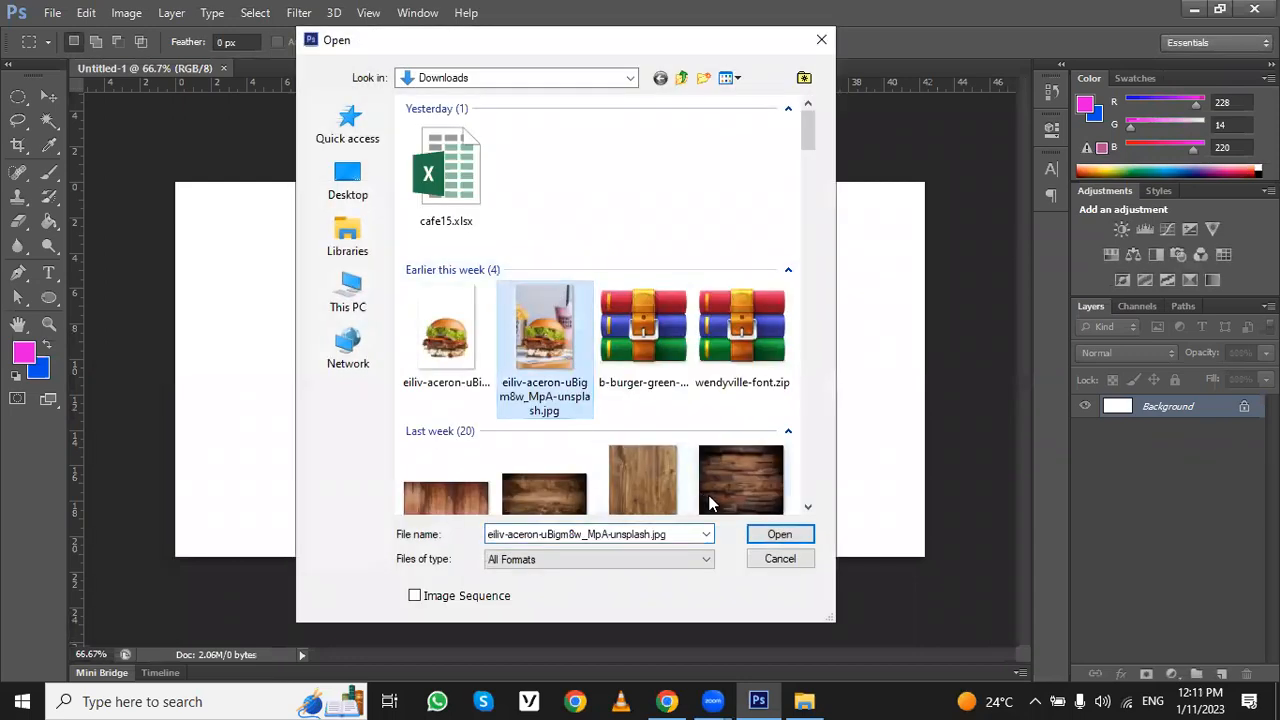
left_click(762, 535)
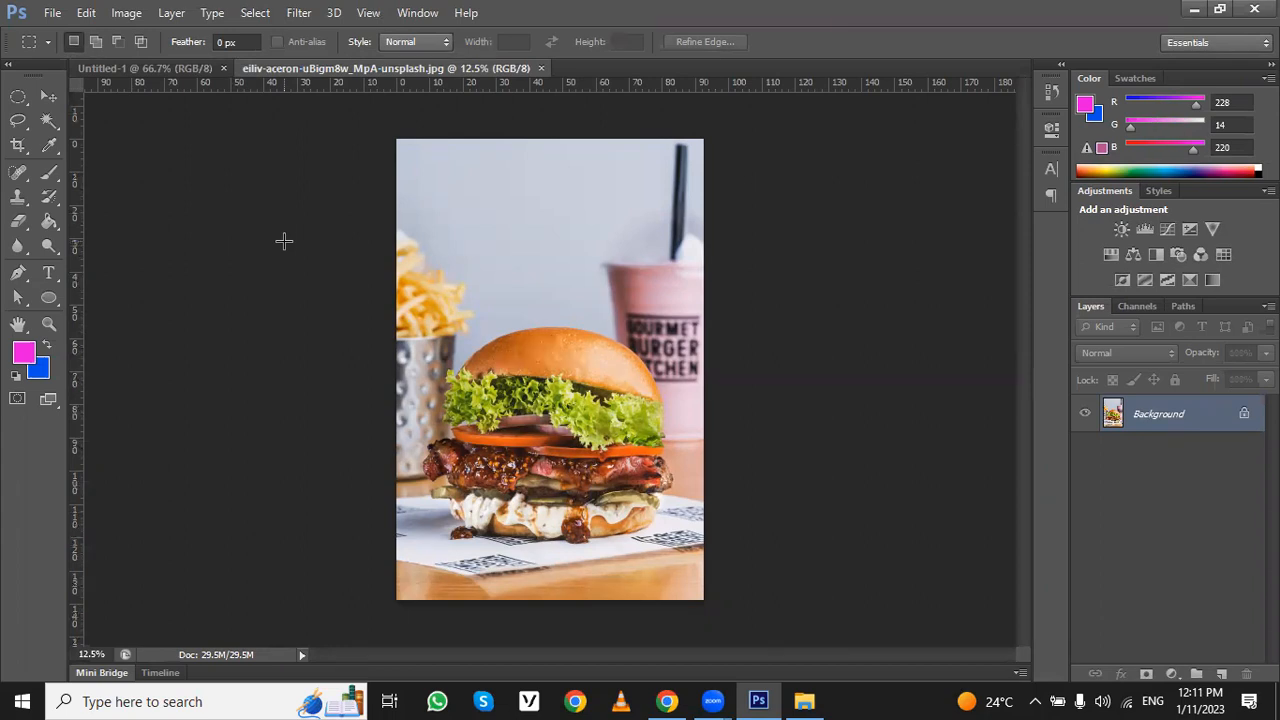
- Select the whole burger in the photo with the Rectangular Marquee tool and copy it
left_click(17, 105)
left_click(90, 93)
left_click_drag(423, 313, 670, 556)
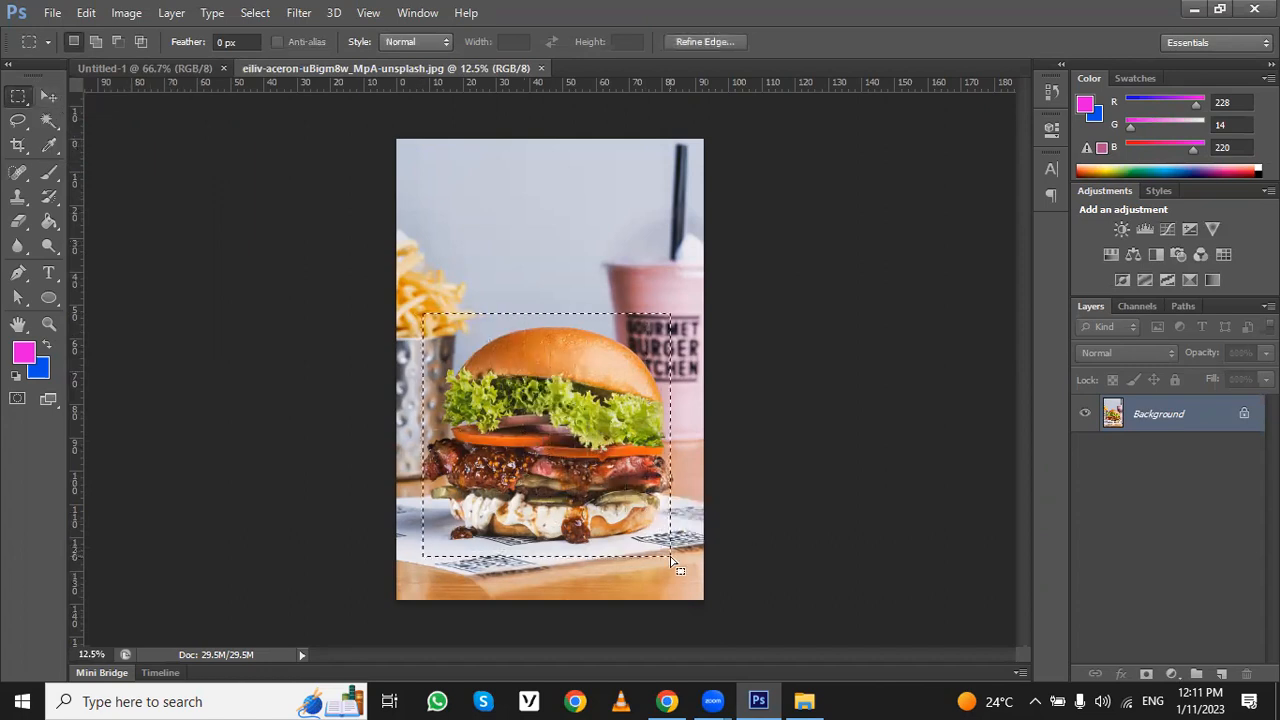
left_click(86, 12)
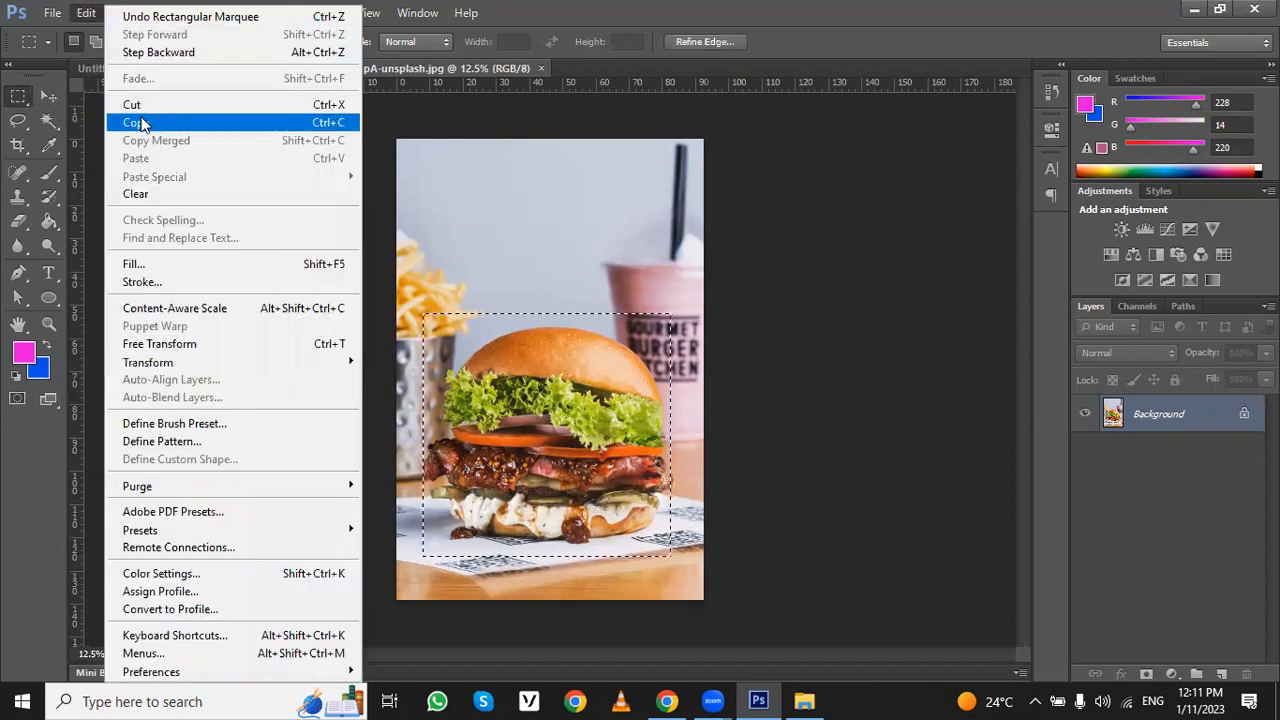
left_click(141, 122)
- Paste the copied burger into the Untitled-1 document
left_click(140, 67)
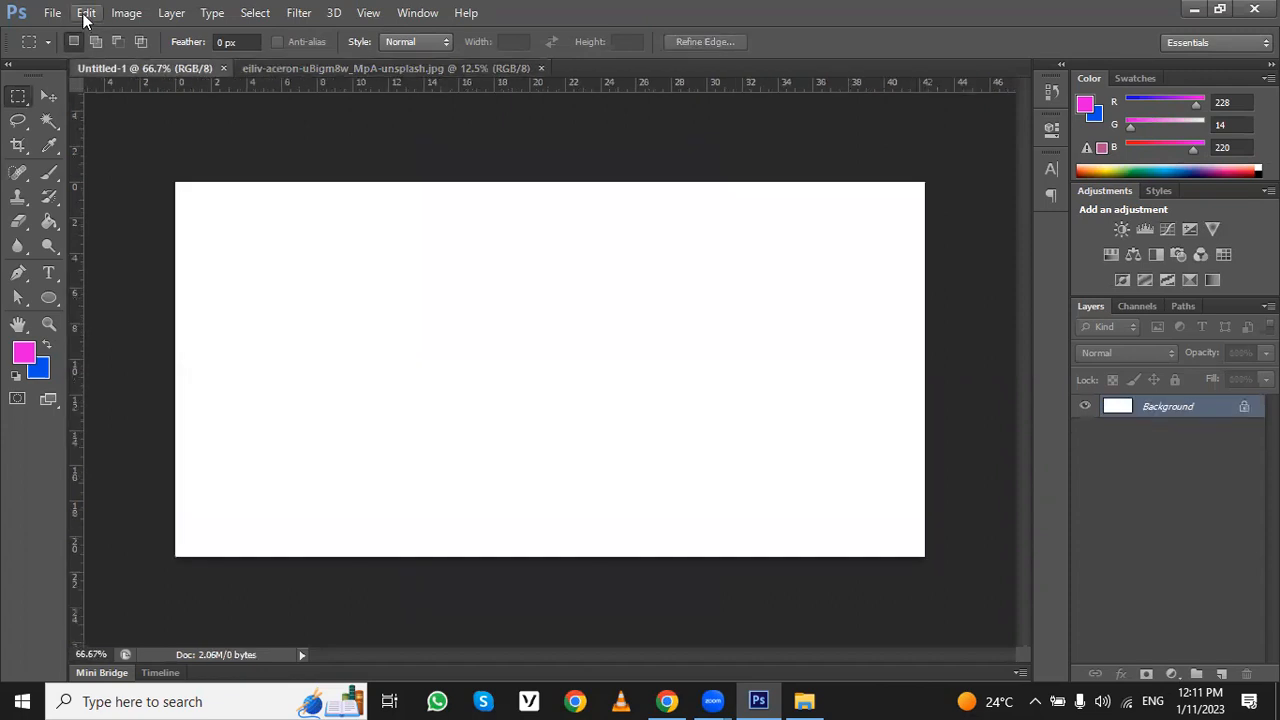
left_click(86, 12)
left_click(136, 158)
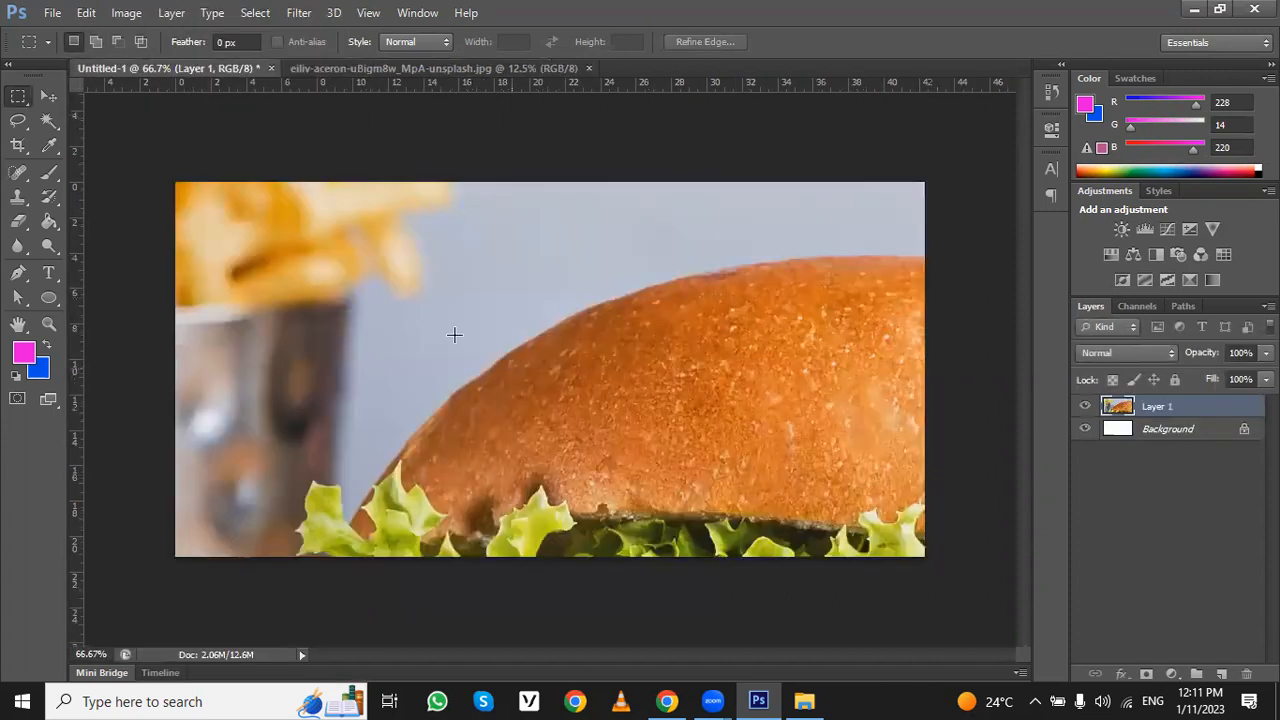
- Turn off Show Transform Controls and Auto-Select for the Move tool, shifting the pasted burger slightly down and right
left_click(42, 91)
left_click_drag(345, 243, 362, 265)
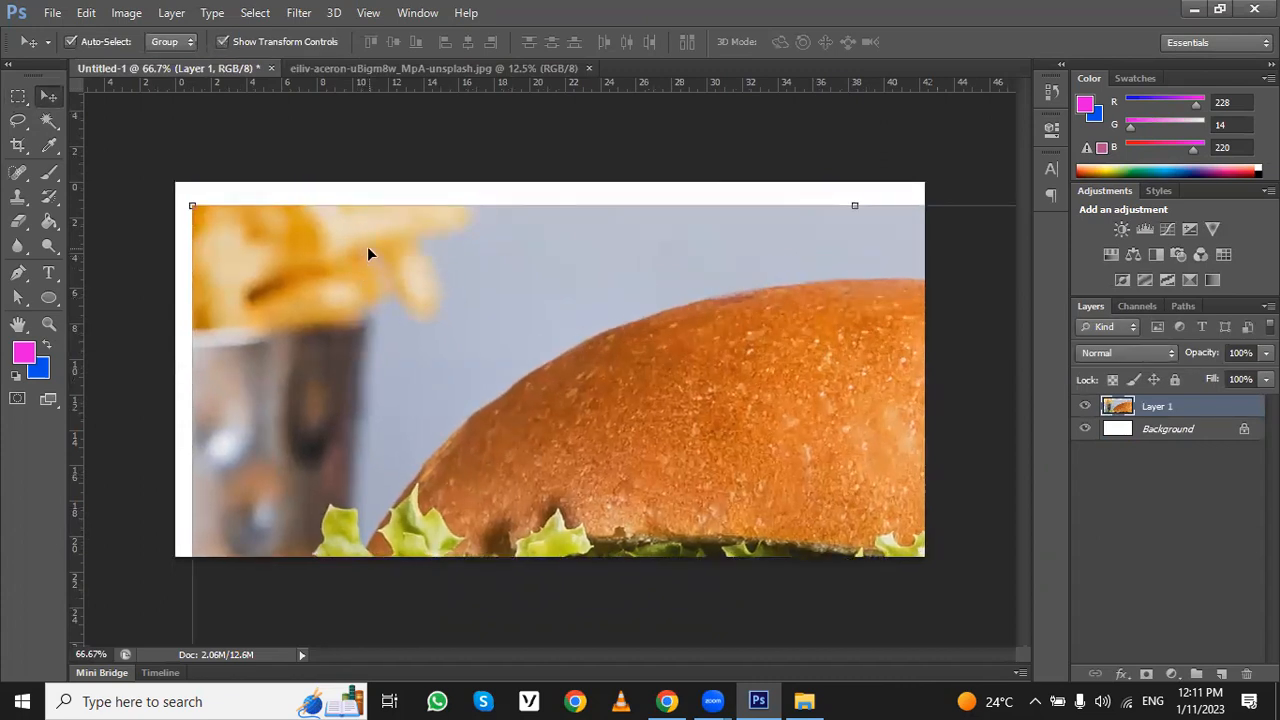
left_click(226, 42)
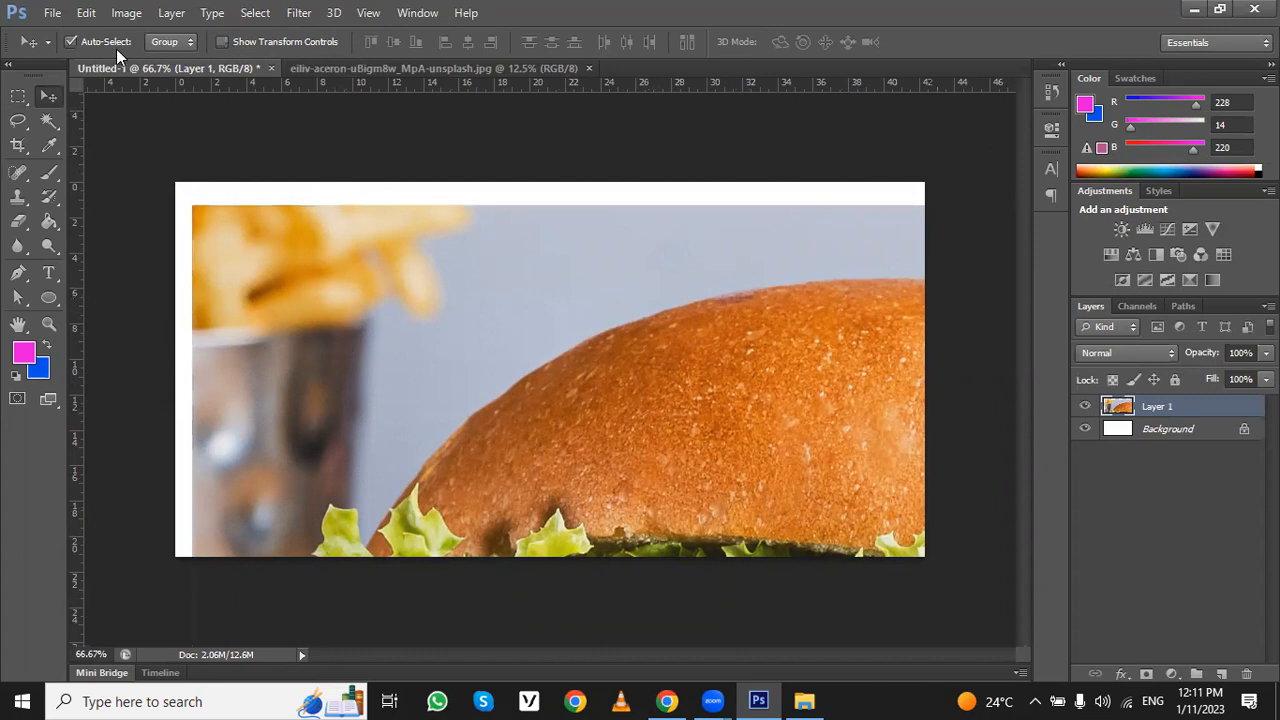
left_click(111, 44)
mouse_move(265, 218)
left_mouse_down()
mouse_move(330, 239)
mouse_move(281, 226)
left_mouse_up()
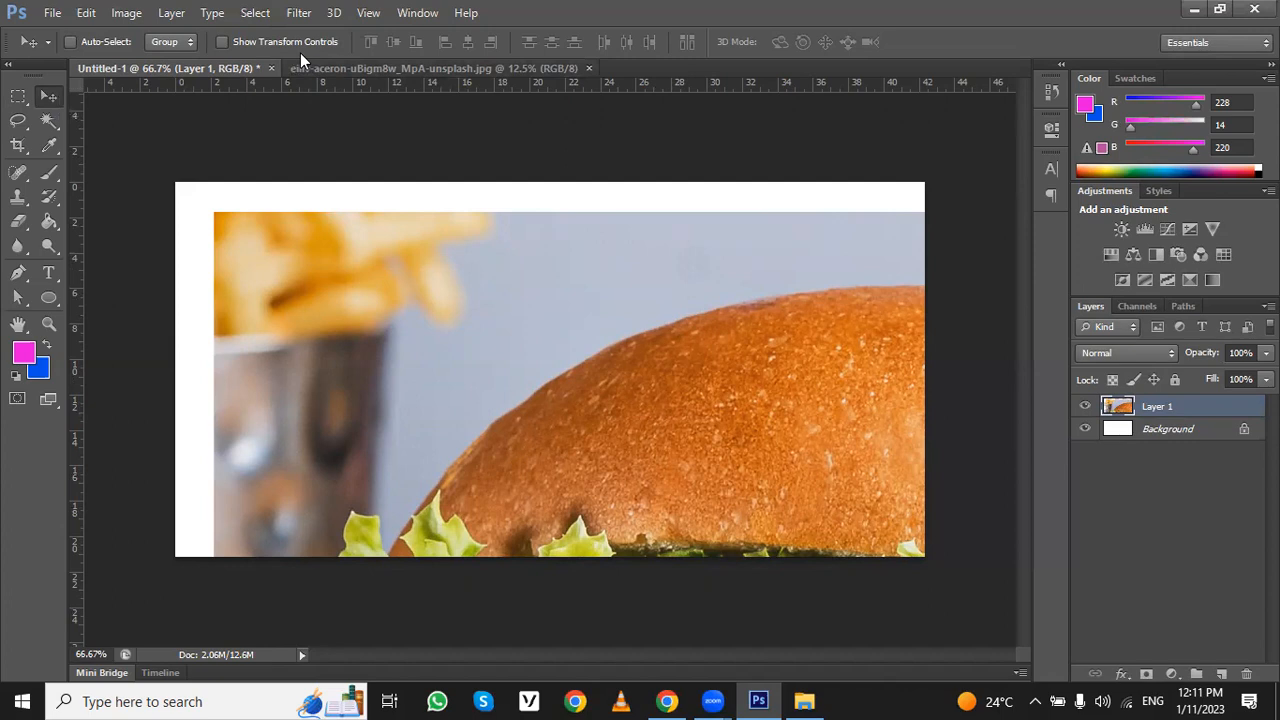
left_click(54, 117)
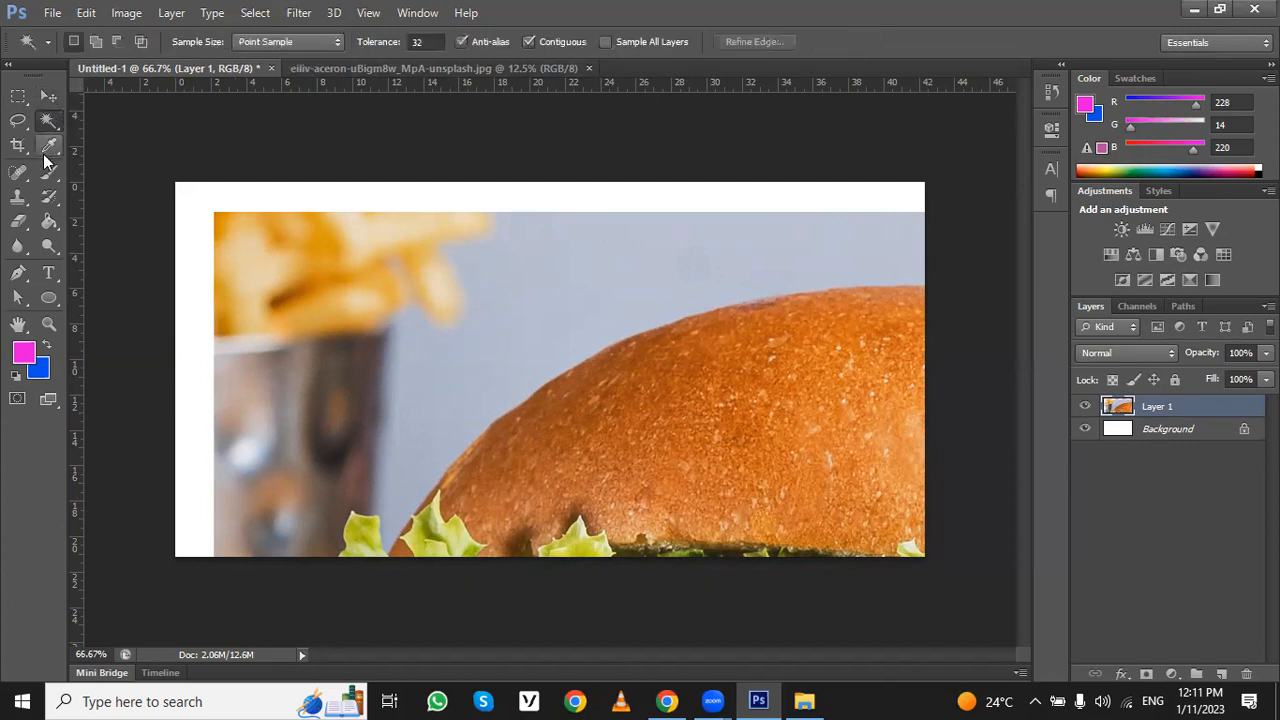
left_click(48, 146)
left_click(48, 172)
left_click(51, 203)
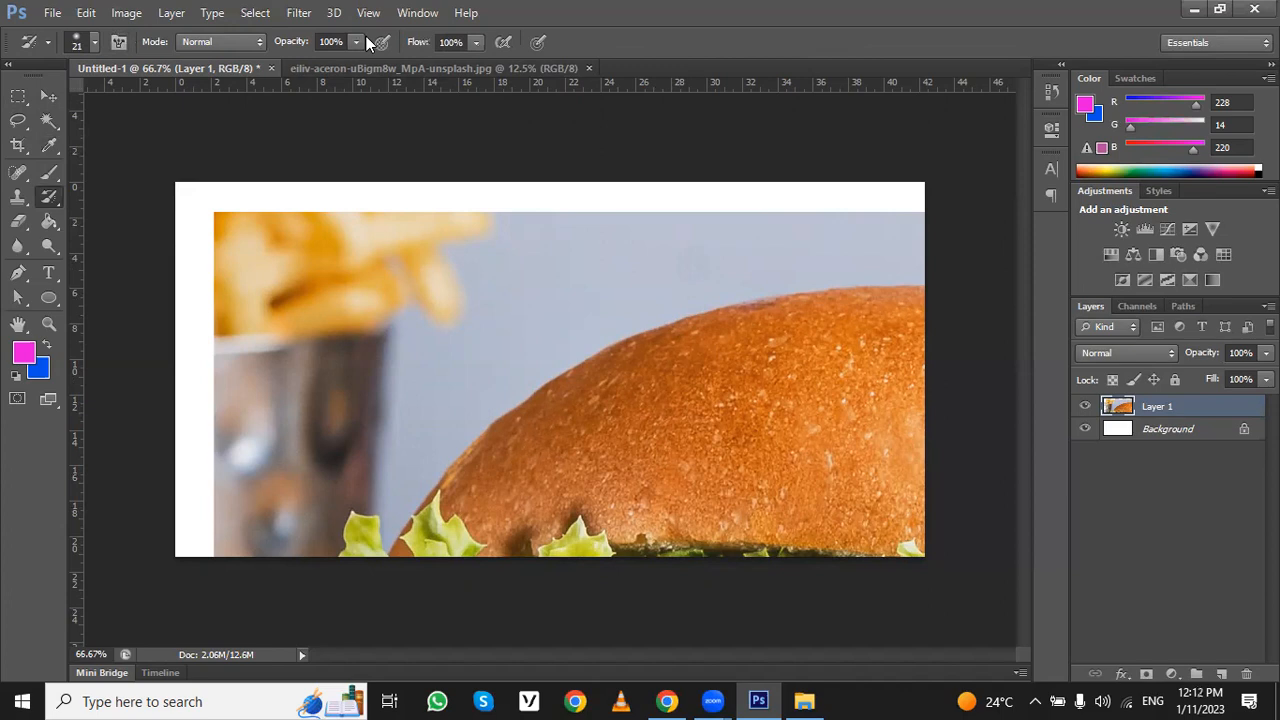
- Enable Show Transform Controls for the Move tool and scale the oversized burger layer down until it fits inside the canvas
left_click(42, 90)
mouse_move(327, 265)
left_mouse_down()
mouse_move(333, 248)
mouse_move(316, 240)
mouse_move(322, 251)
left_mouse_up()
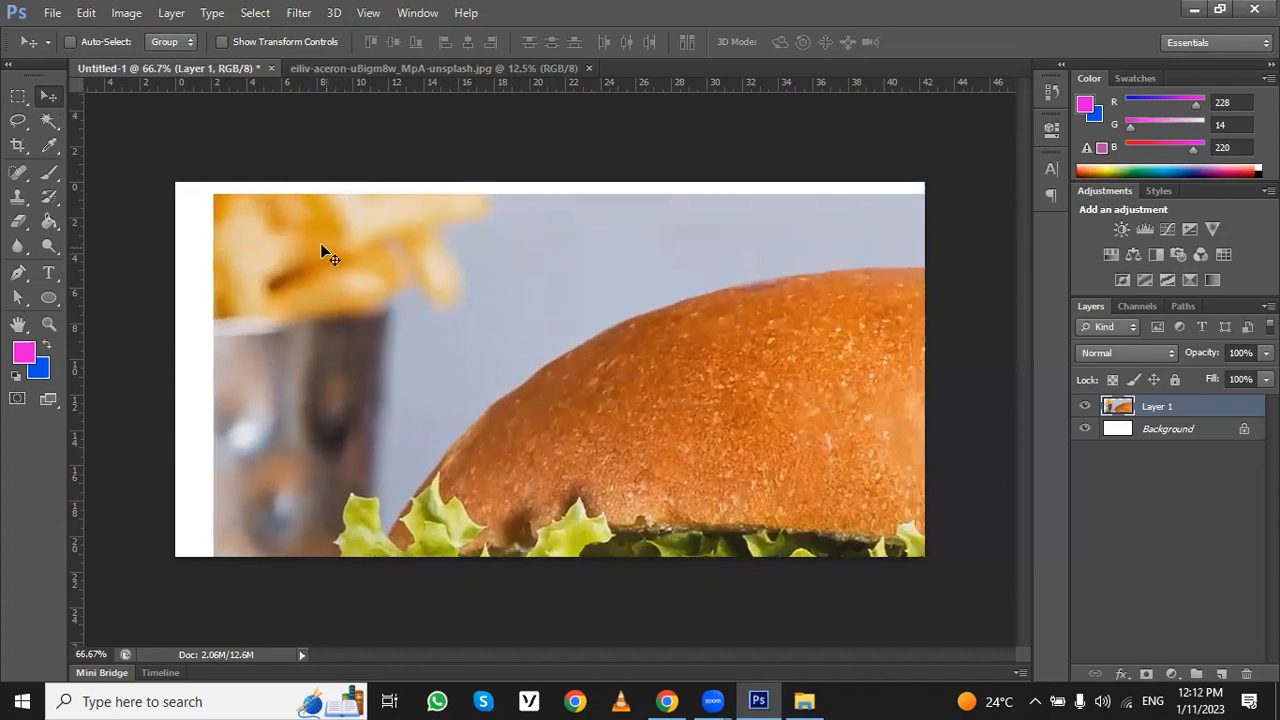
left_click(223, 41)
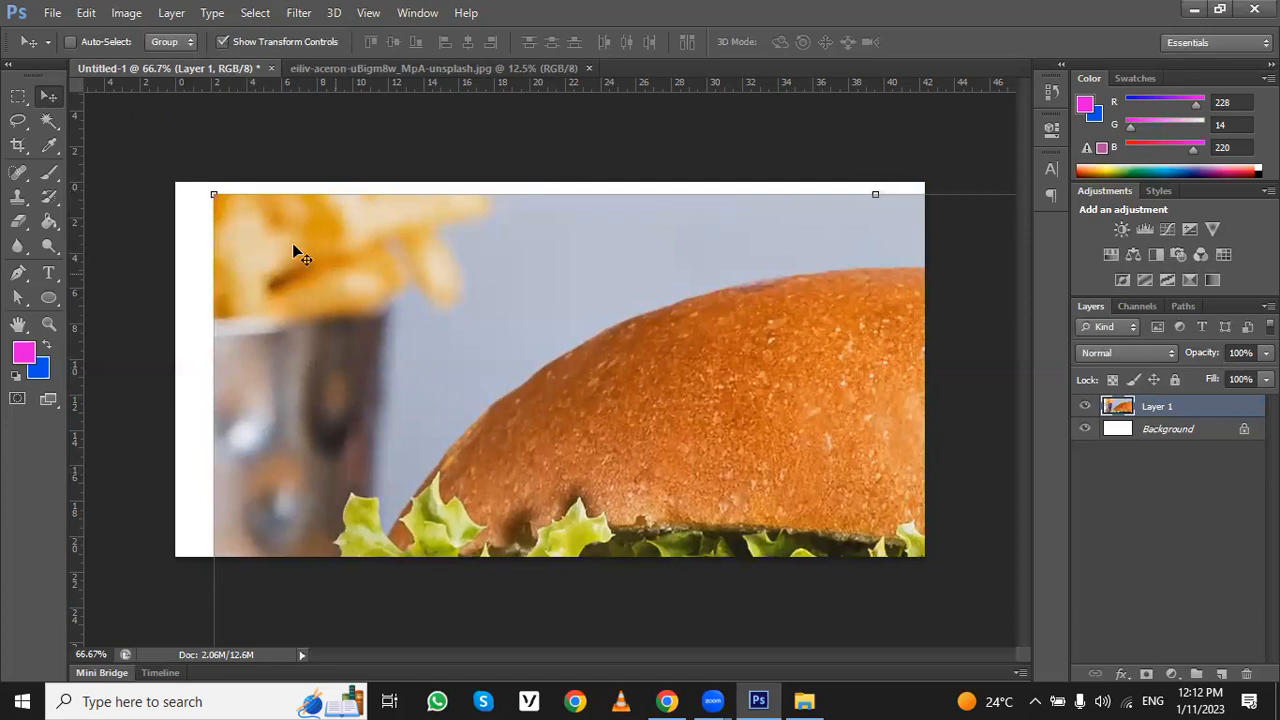
left_click_drag(214, 194, 493, 469)
left_click_drag(663, 577, 337, 285)
left_click_drag(225, 255, 394, 423)
left_click_drag(511, 491, 447, 209)
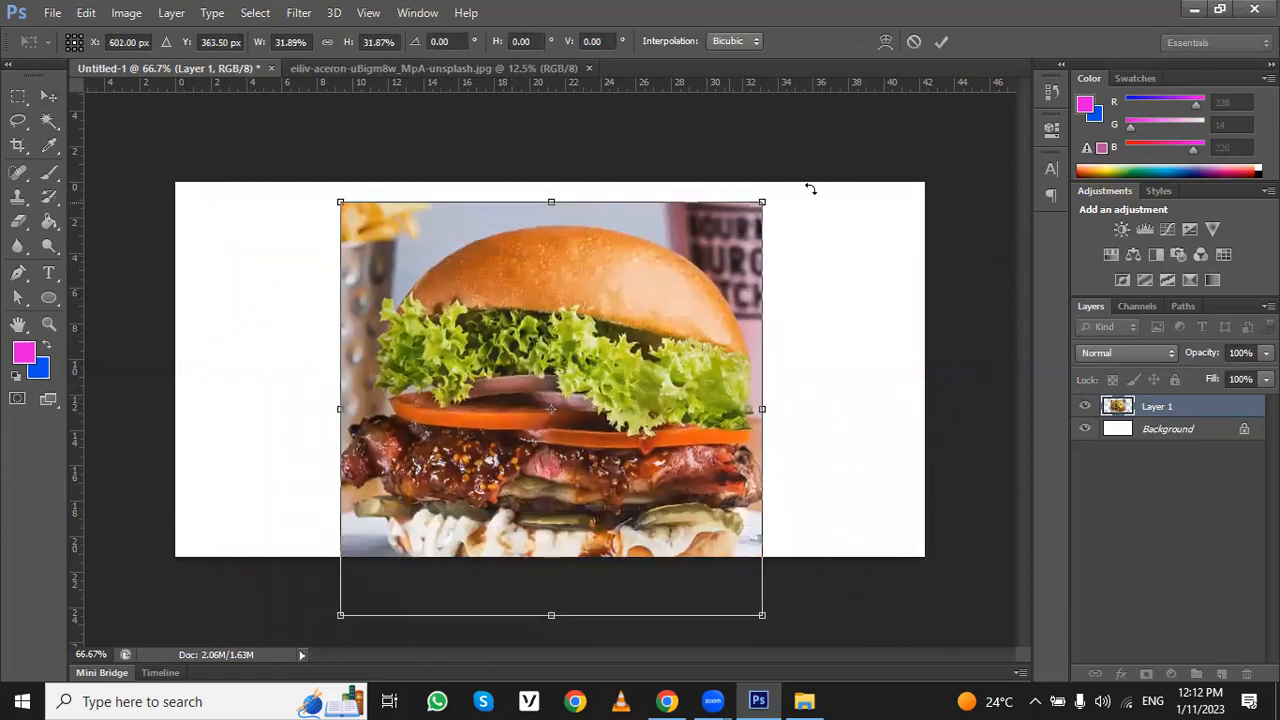
left_click_drag(760, 201, 706, 262)
left_click_drag(626, 375, 469, 330)
key("Return")
- Scale the burger layer to about 70% and place it in the upper-left part of the canvas
left_click_drag(609, 523, 517, 431)
left_click_drag(455, 360, 375, 347)
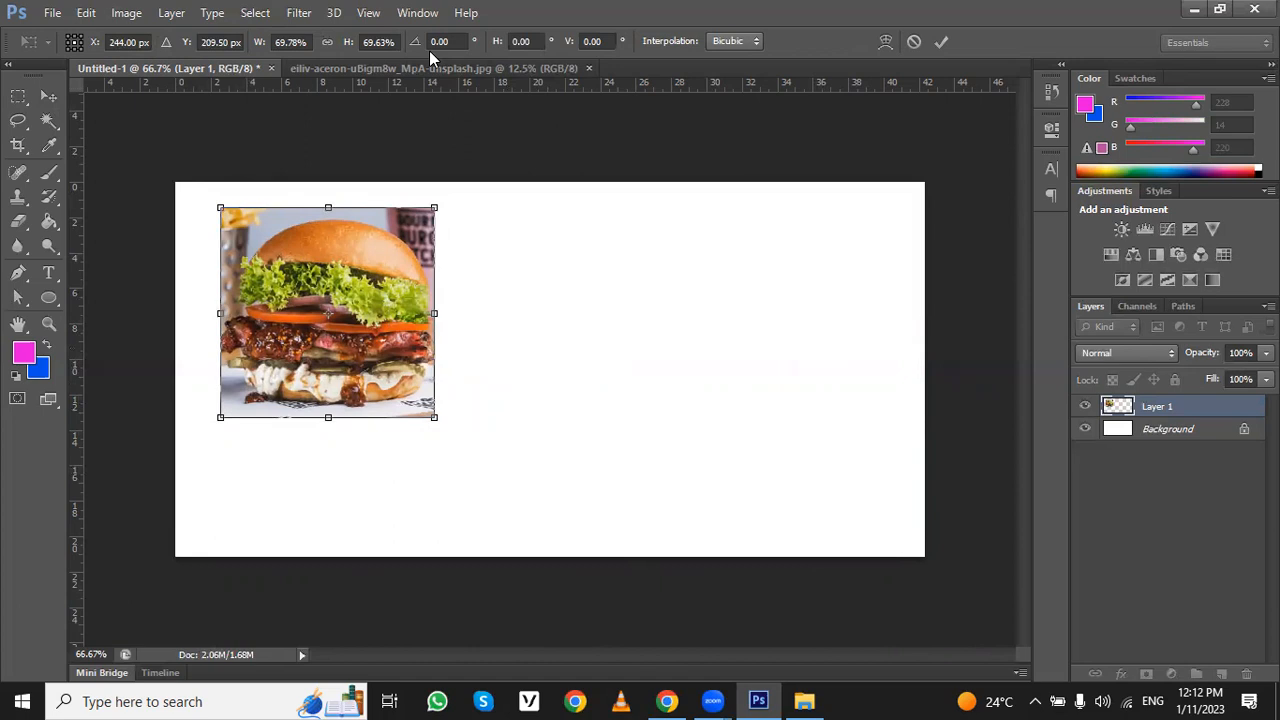
left_click(940, 43)
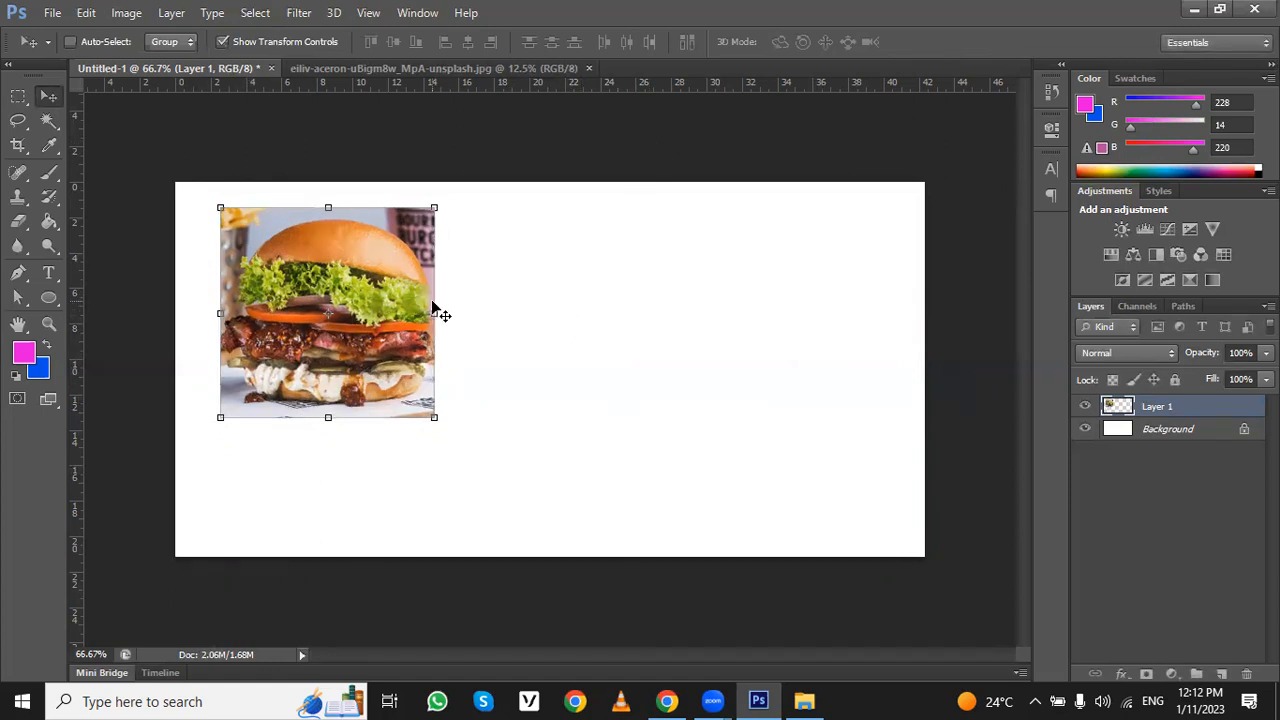
- Duplicate the burger layer twice to form a row of three, shifting the rightmost copy slightly further right
left_click_drag(379, 269, 831, 259)
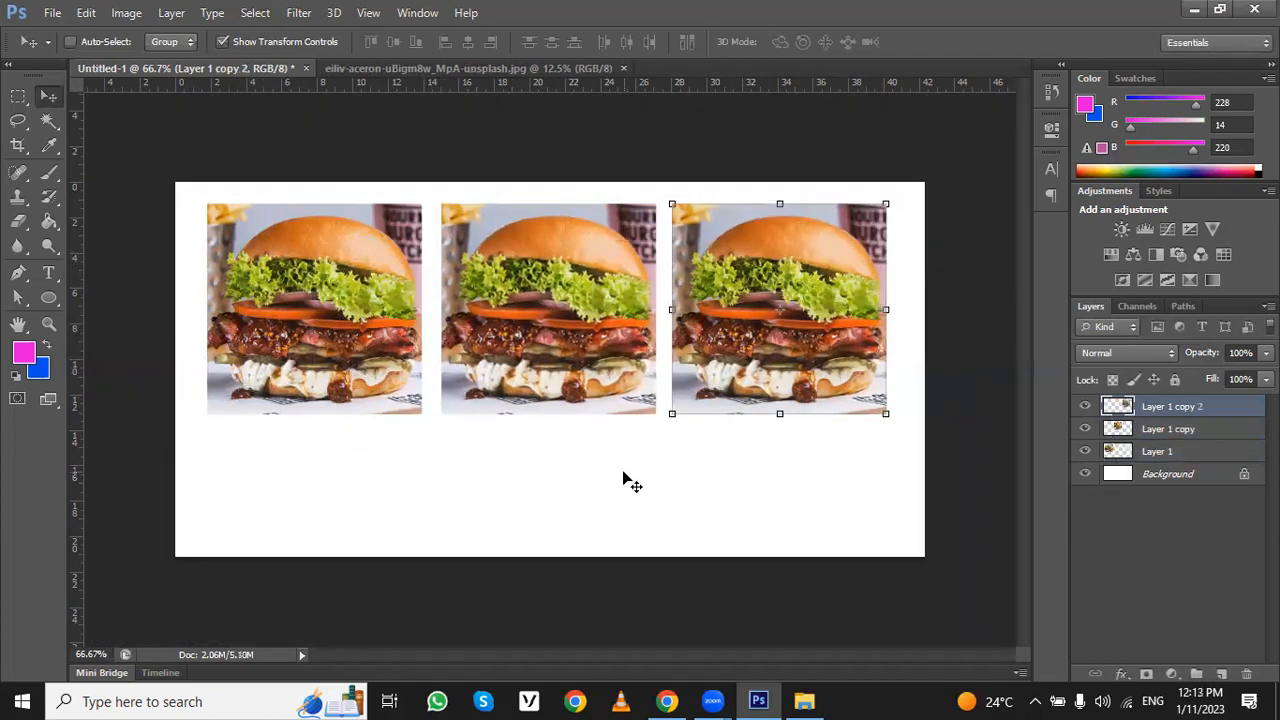
mouse_move(361, 474)
left_mouse_down()
mouse_move(349, 484)
mouse_move(419, 476)
mouse_move(378, 480)
left_mouse_up()
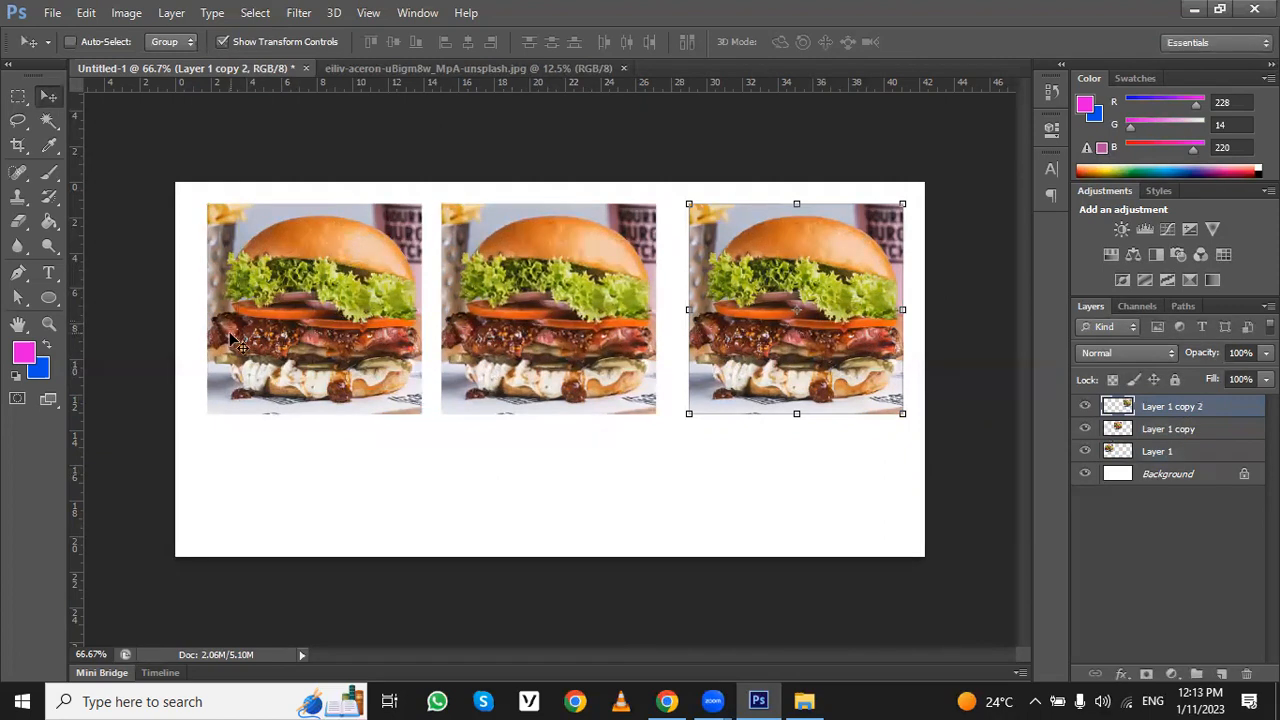
mouse_move(250, 340)
left_mouse_down()
mouse_move(234, 297)
mouse_move(255, 330)
left_mouse_up()
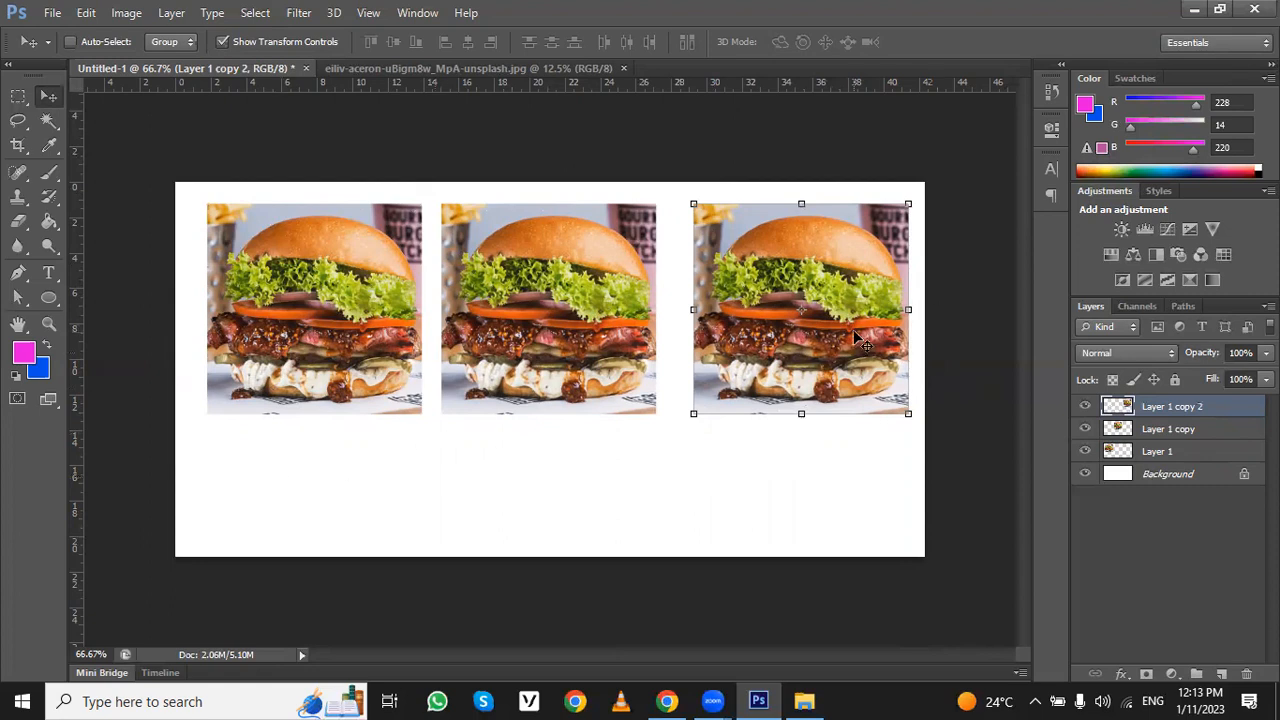
- Move the rightmost burger copy down and Layer 1 into the canvas's top-left corner
left_click_drag(855, 334, 851, 377)
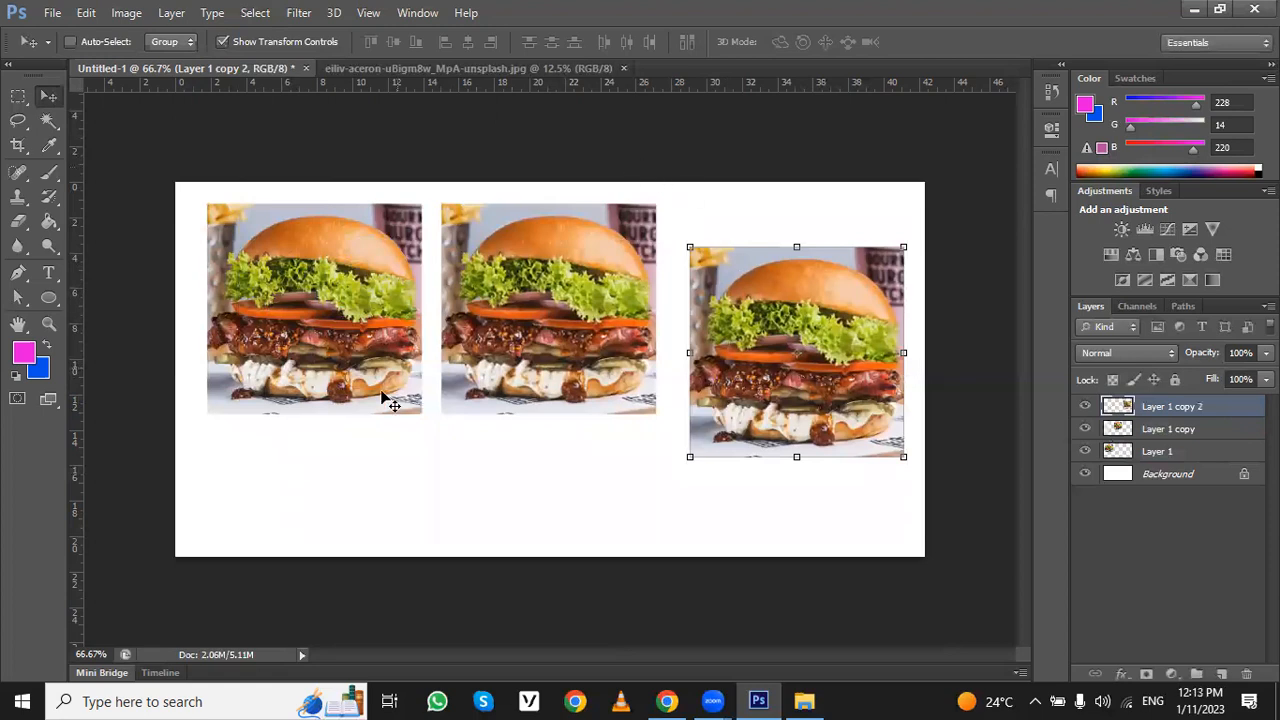
left_click_drag(234, 532, 202, 545)
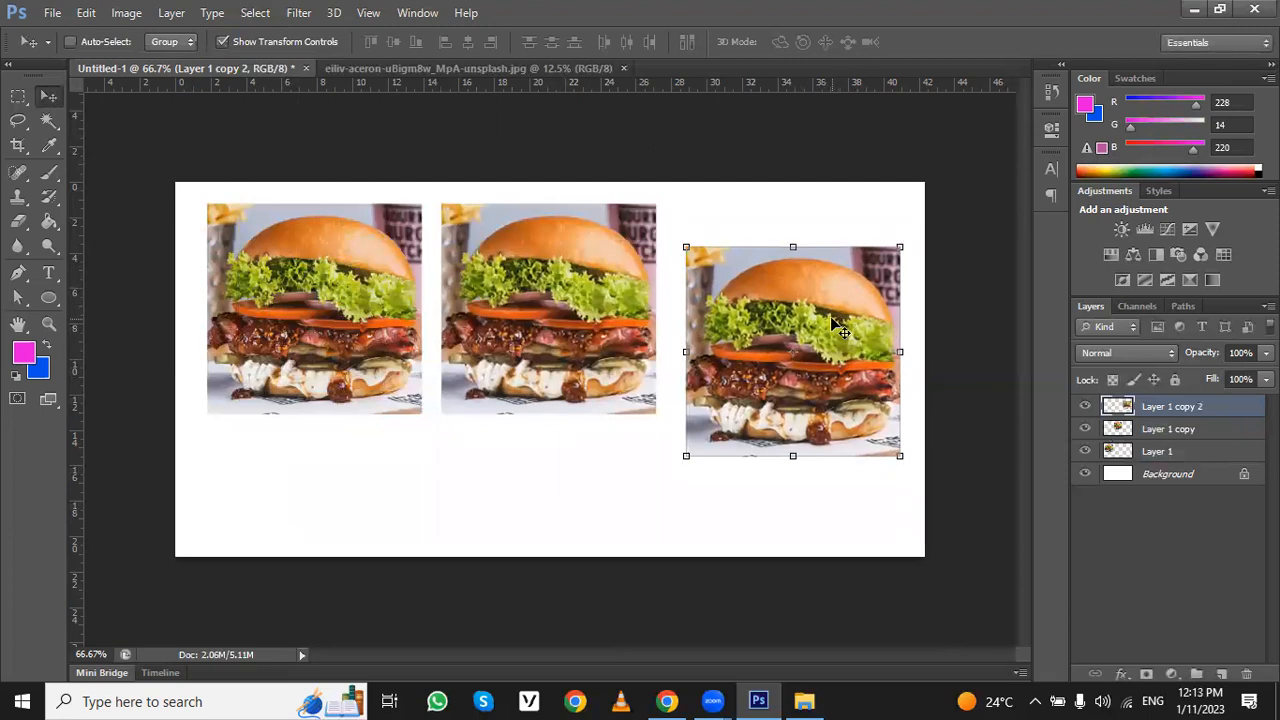
left_click(1131, 452)
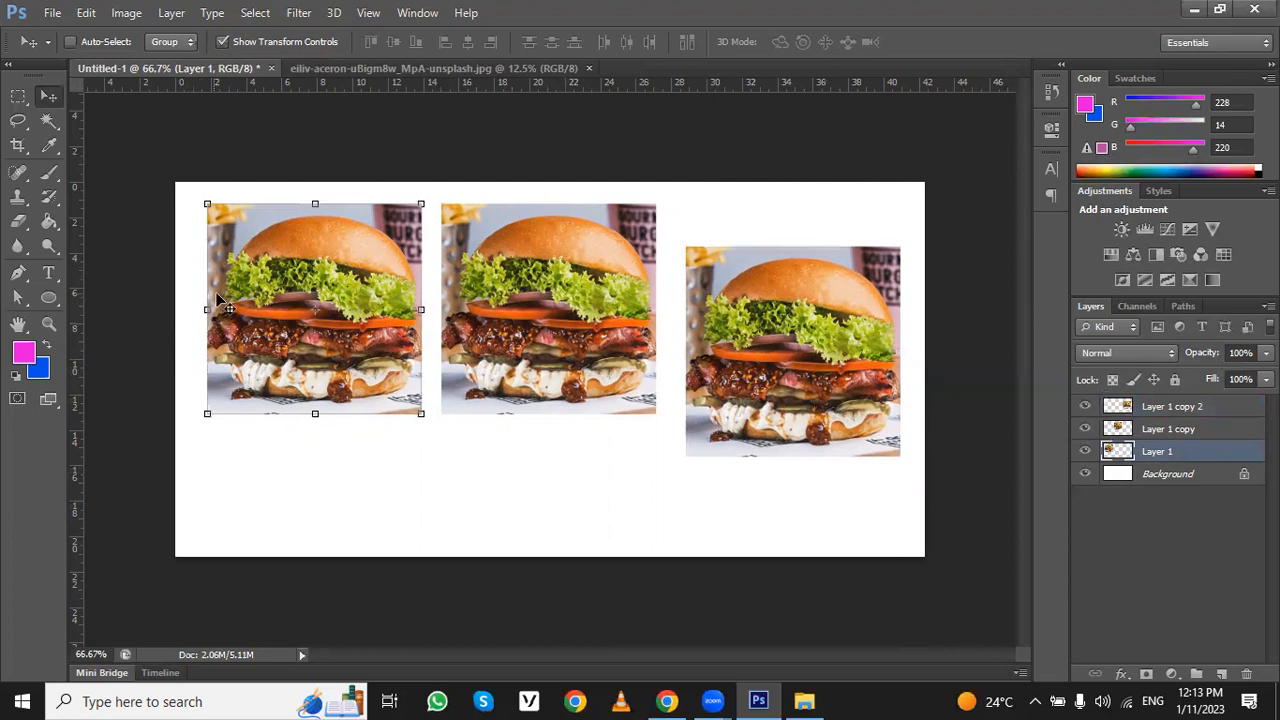
left_click_drag(376, 268, 346, 246)
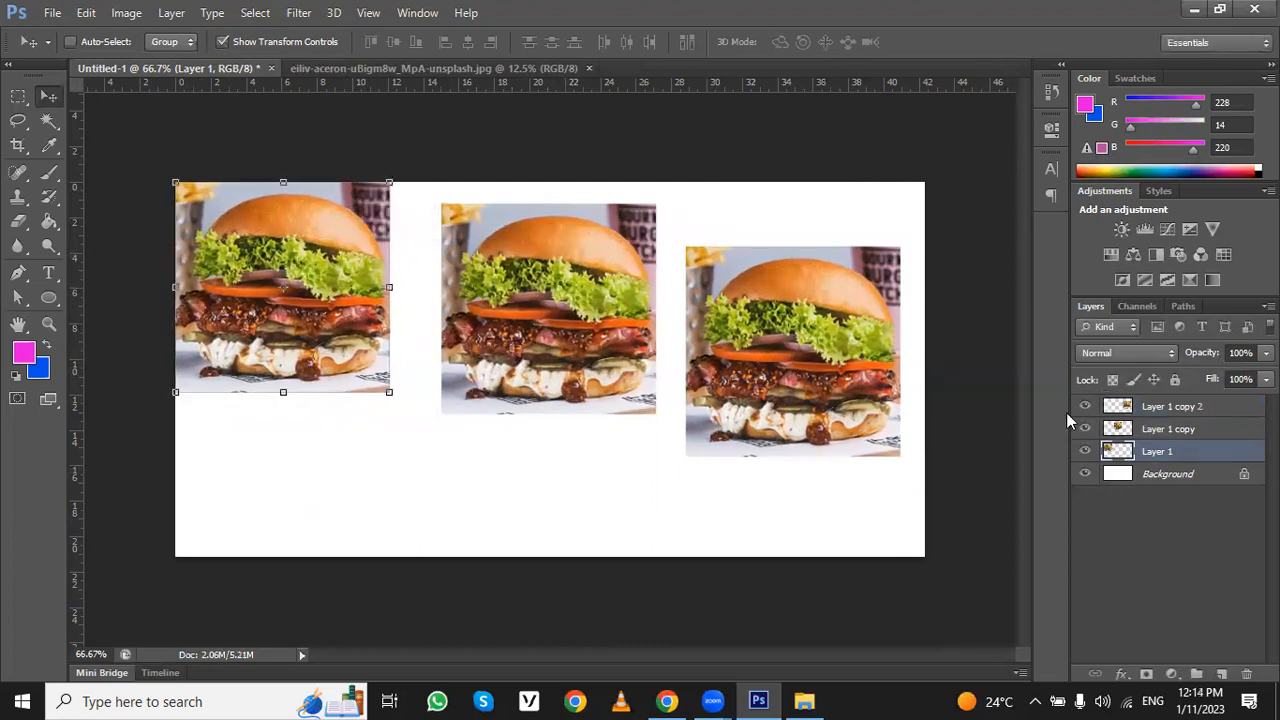
- Turn on Auto-Select with Group, then move the right burger to the canvas's bottom-right corner and the middle one down
left_click(72, 44)
left_click(162, 43)
left_click(194, 44)
left_click(193, 44)
left_click(181, 74)
left_click(181, 46)
left_click(179, 61)
left_click_drag(795, 293, 821, 394)
left_click_drag(586, 274, 587, 358)
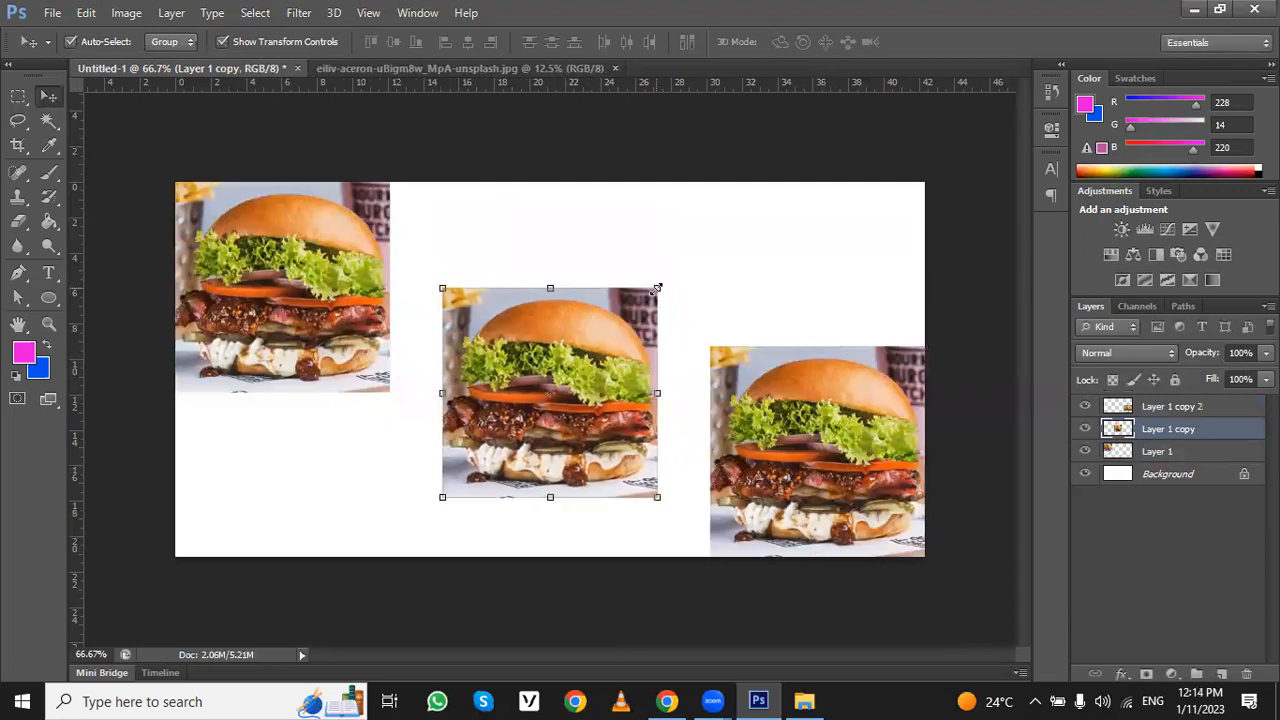
- Pick each burger directly on the canvas and arrange all three as an overlapping diagonal cascade near the centre
left_click(323, 287)
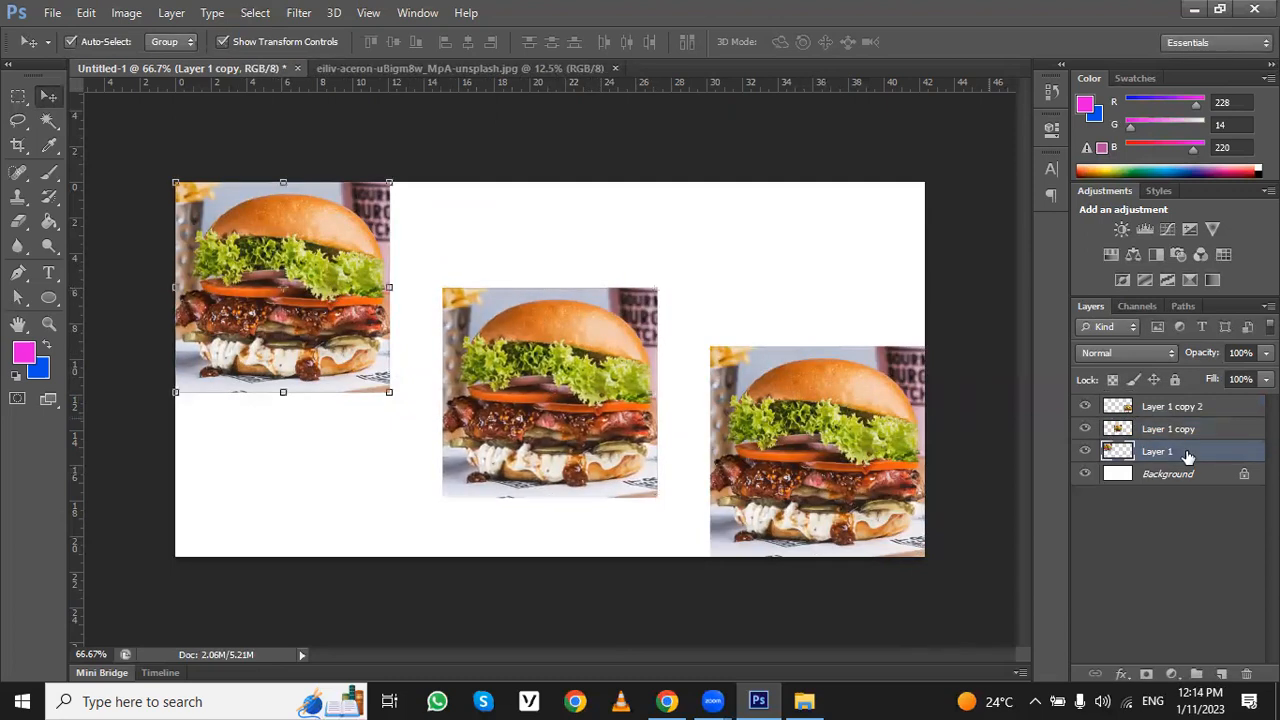
left_click(527, 365)
left_click(825, 446)
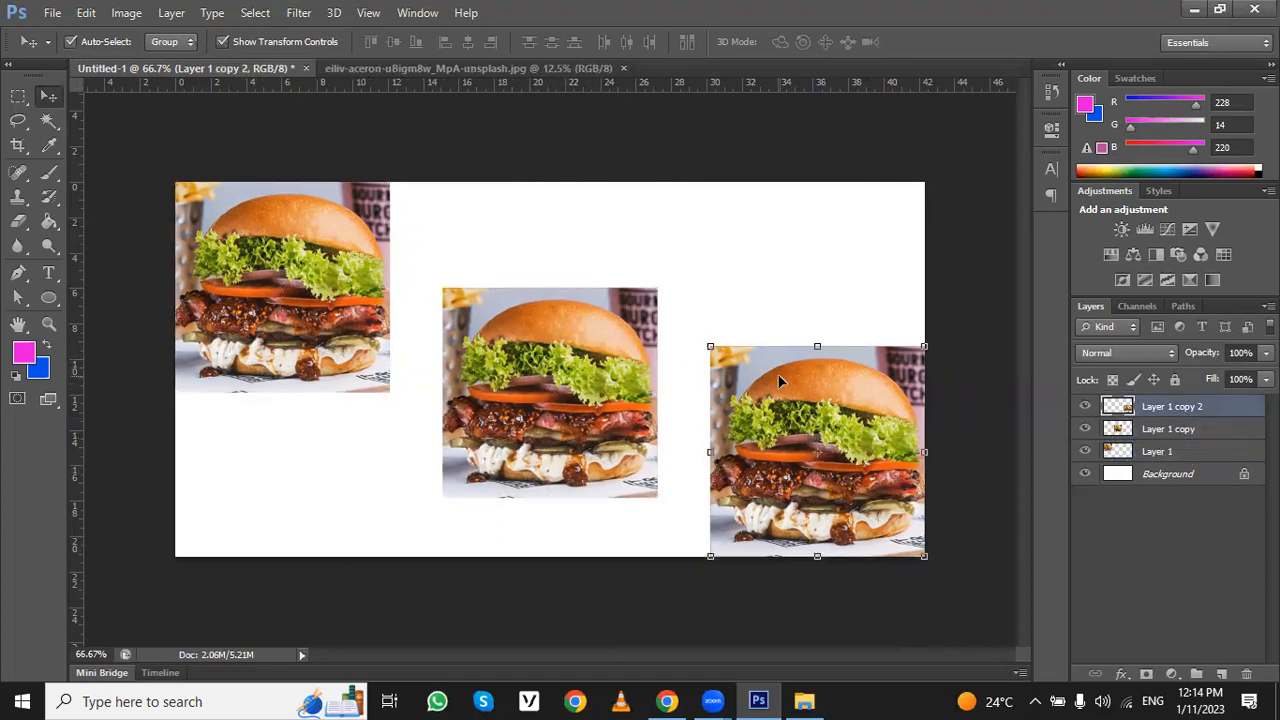
left_click_drag(352, 352, 438, 357)
left_click_drag(593, 388, 548, 365)
left_click_drag(829, 407, 617, 362)
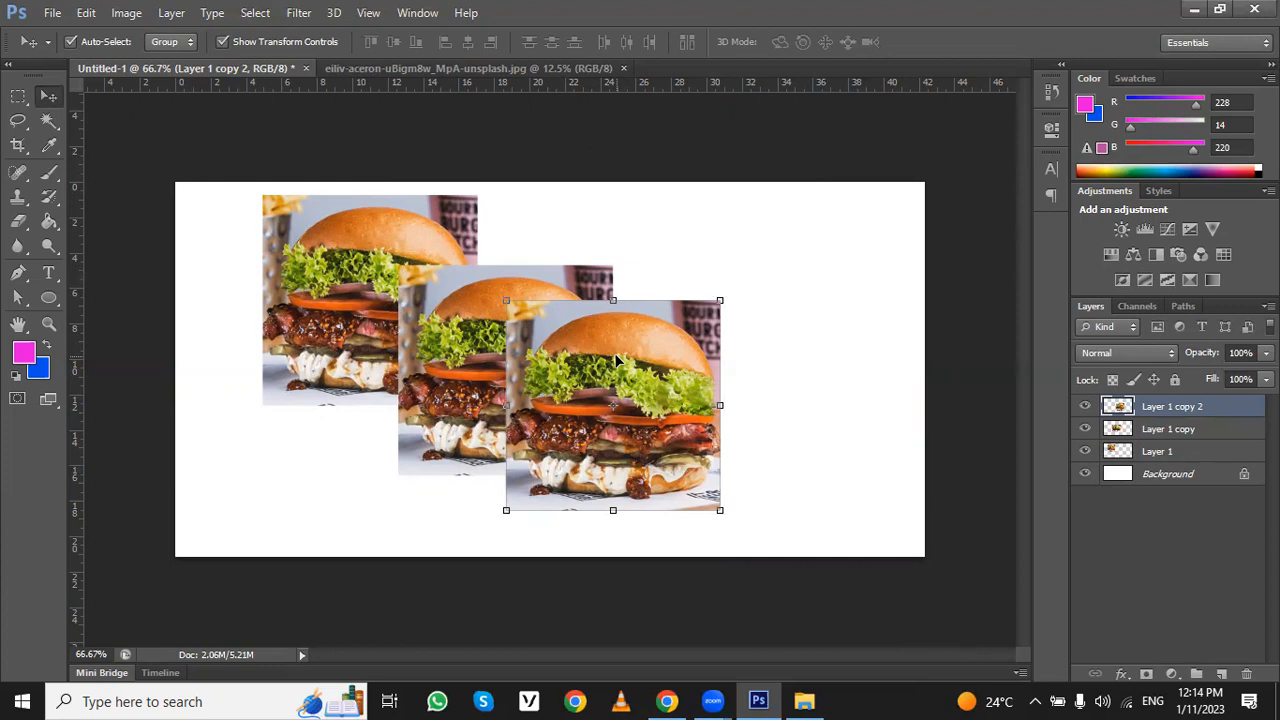
- Shift the leftmost burger slightly down and right, and restack Layer 1 copy 2 directly below Layer 1 copy
left_click_drag(297, 323, 312, 340)
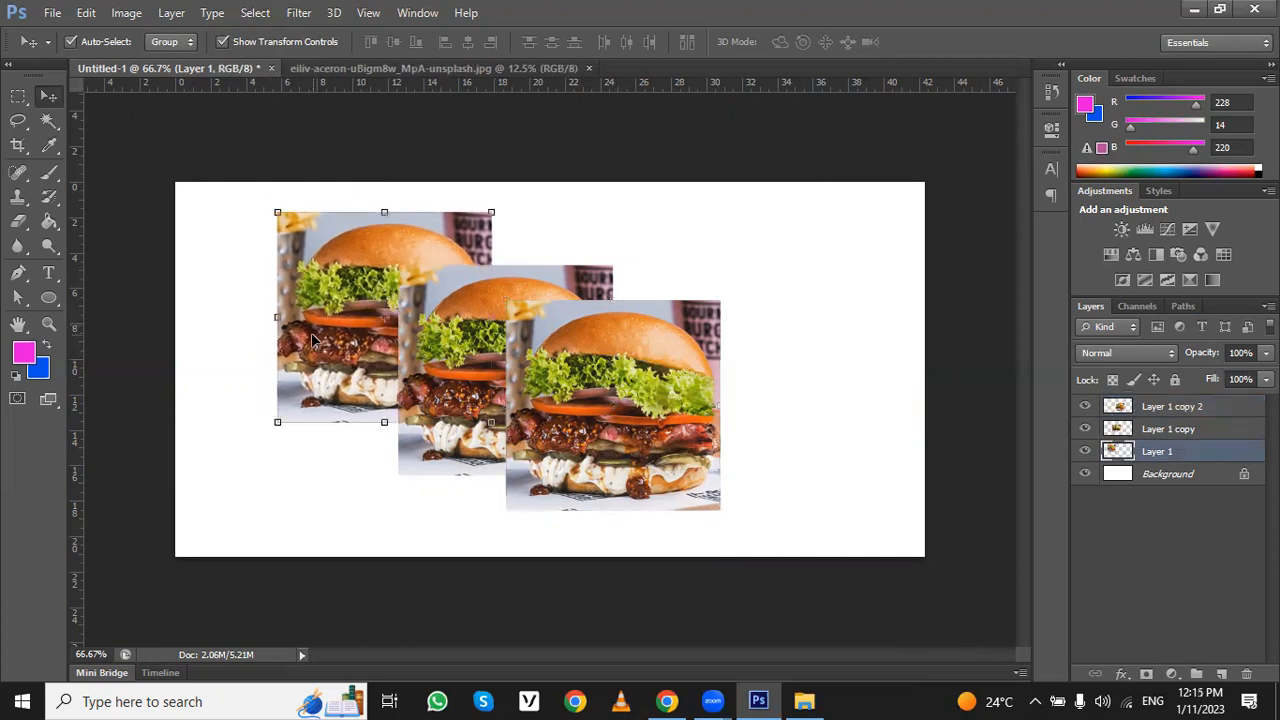
left_click(1176, 411)
mouse_move(1176, 411)
left_mouse_down()
mouse_move(1181, 453)
mouse_move(1185, 428)
left_mouse_up()
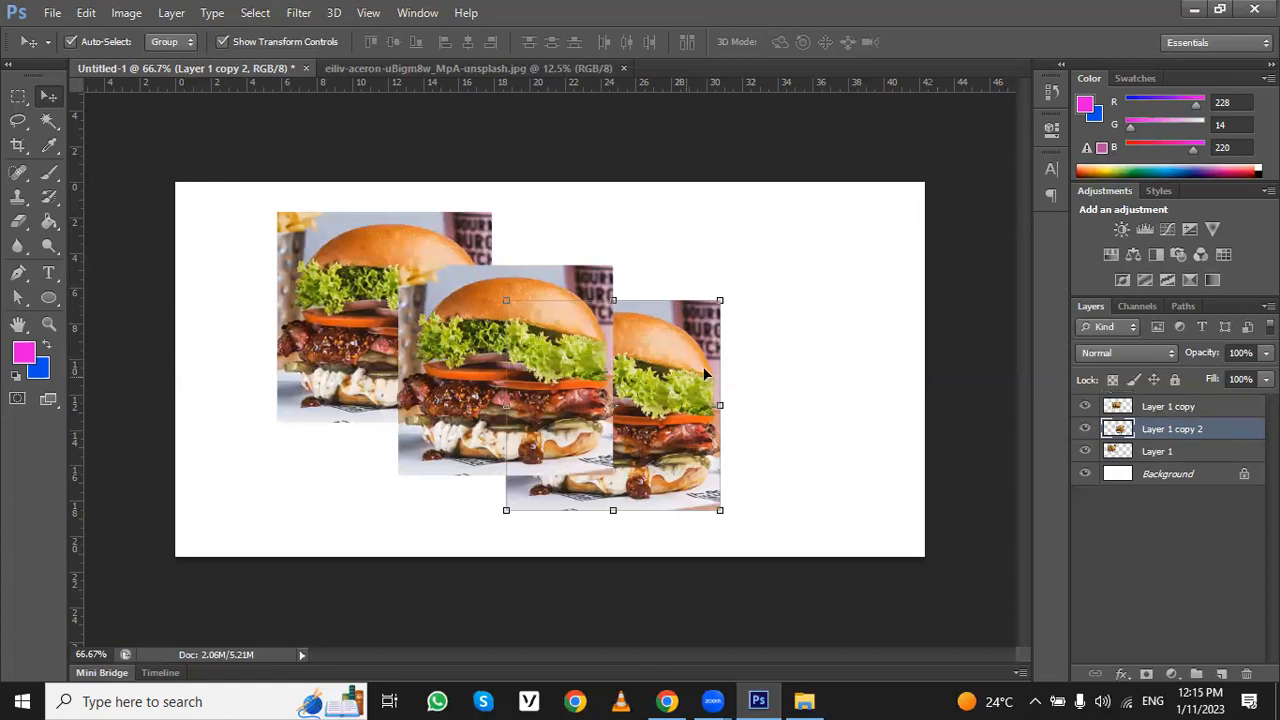
- Select all three burger layers together on the canvas and delete them
left_click_drag(782, 279, 231, 488)
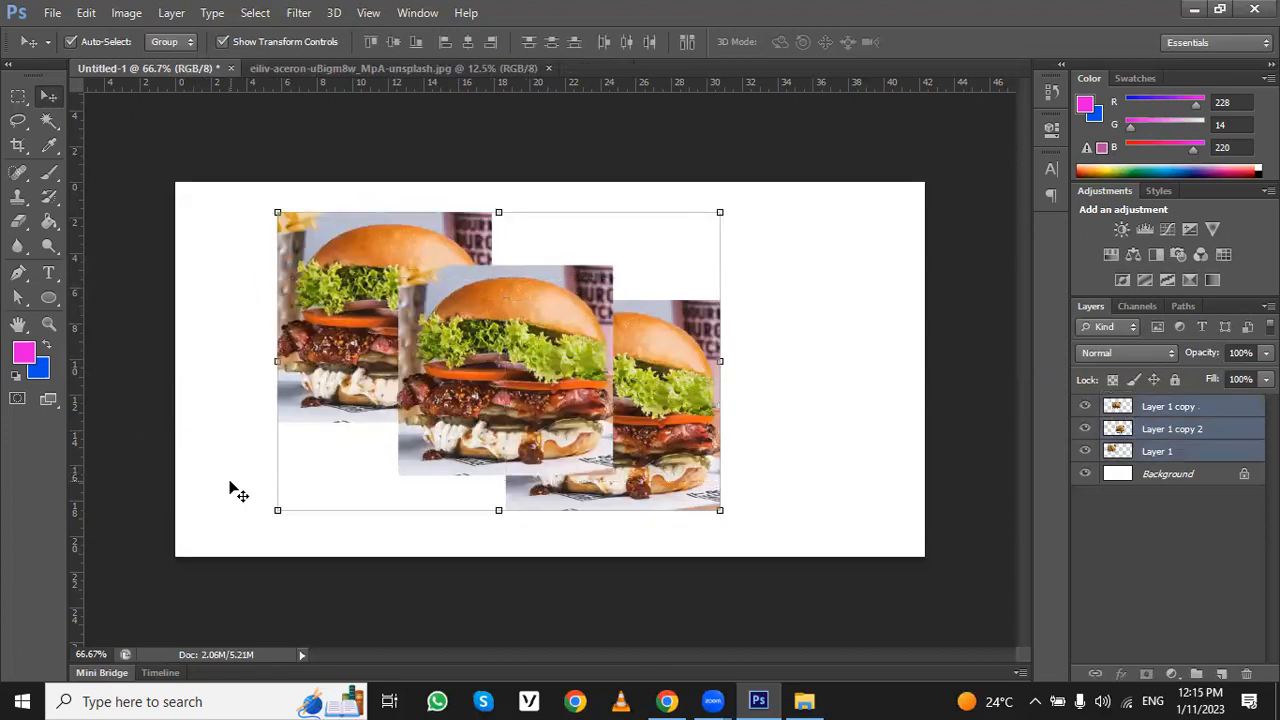
key("Delete")
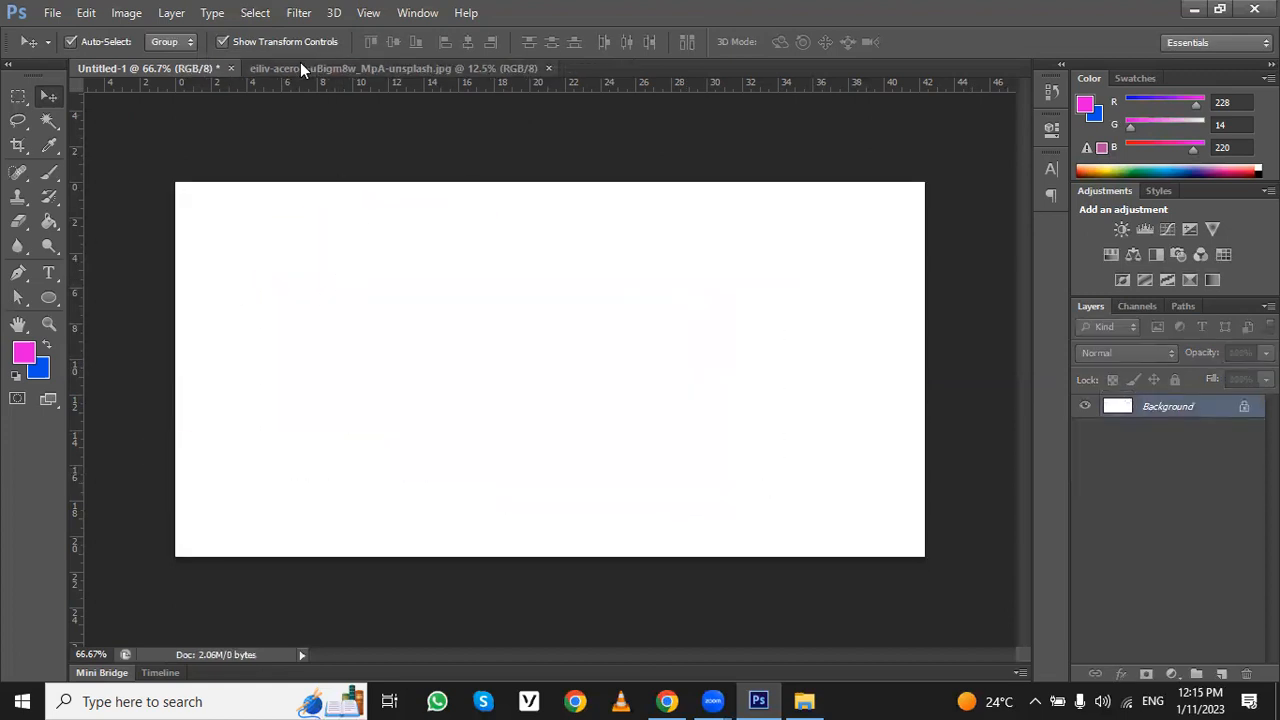
- Return to the original burger photo and clear its rectangular selection
left_click(300, 66)
left_click(18, 96)
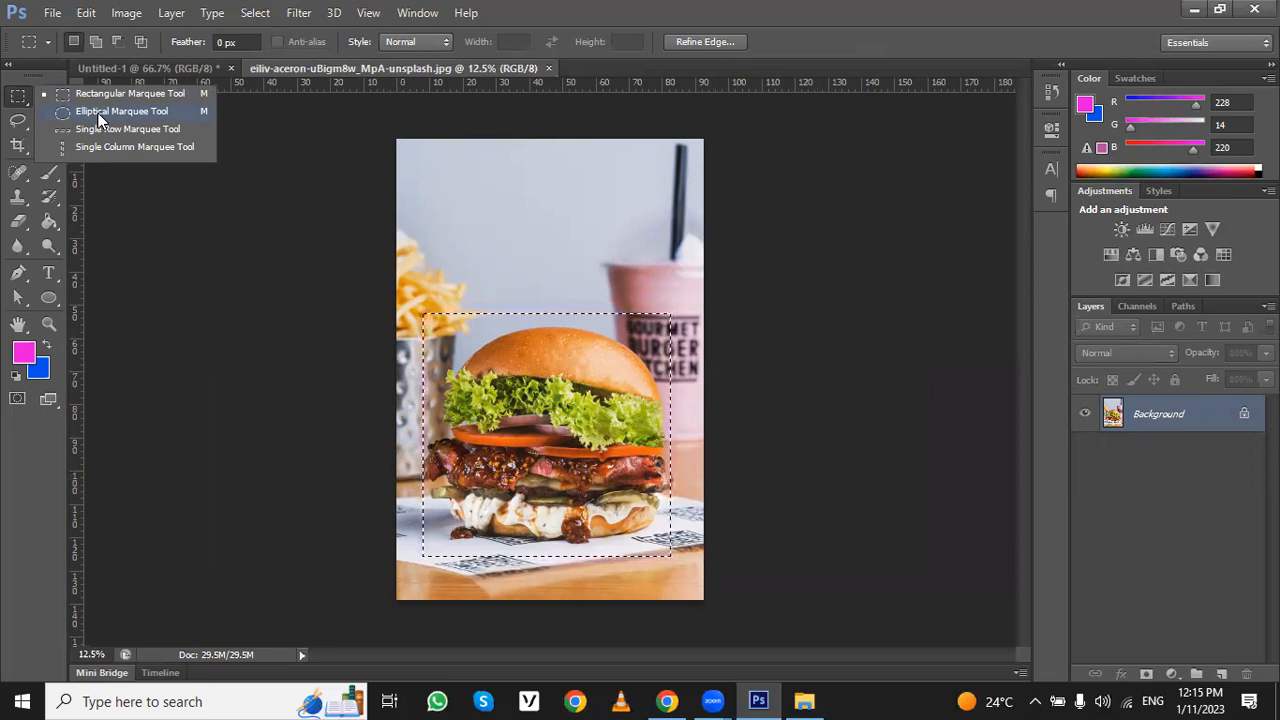
left_click(567, 249)
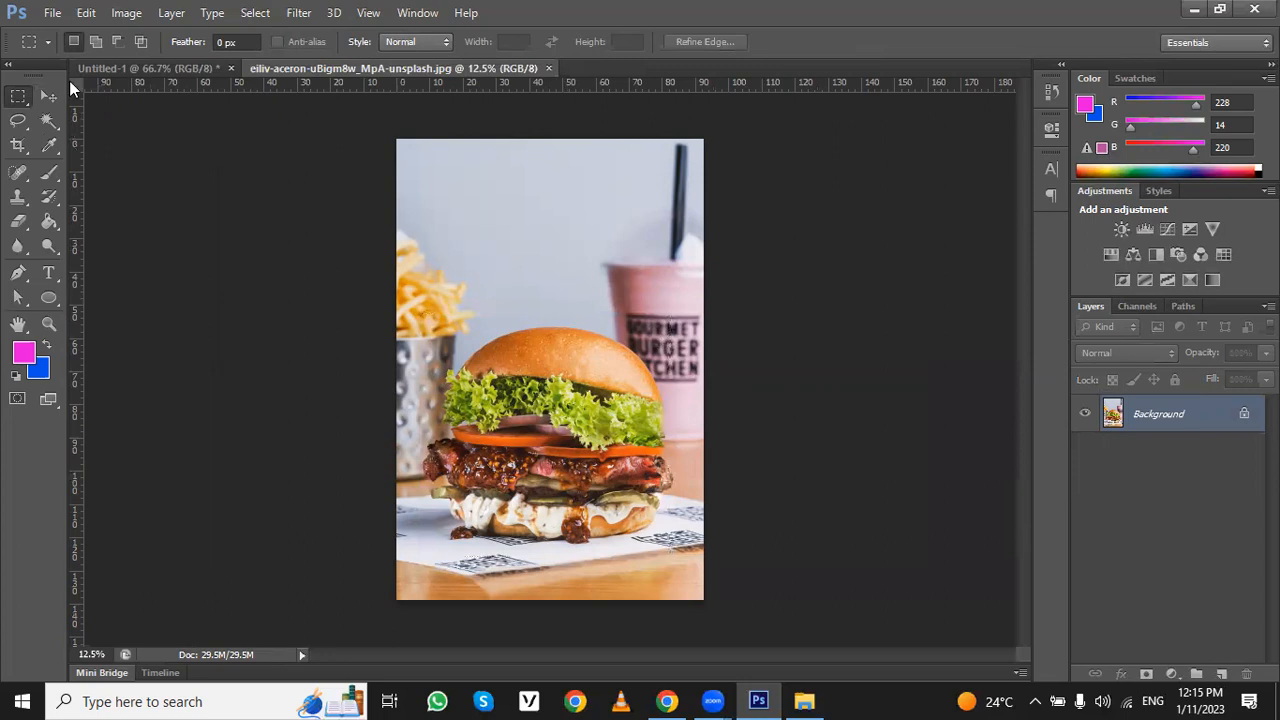
- Draw a rectangular selection around the burger in the photo, from above the bun down to its base
left_click(62, 97)
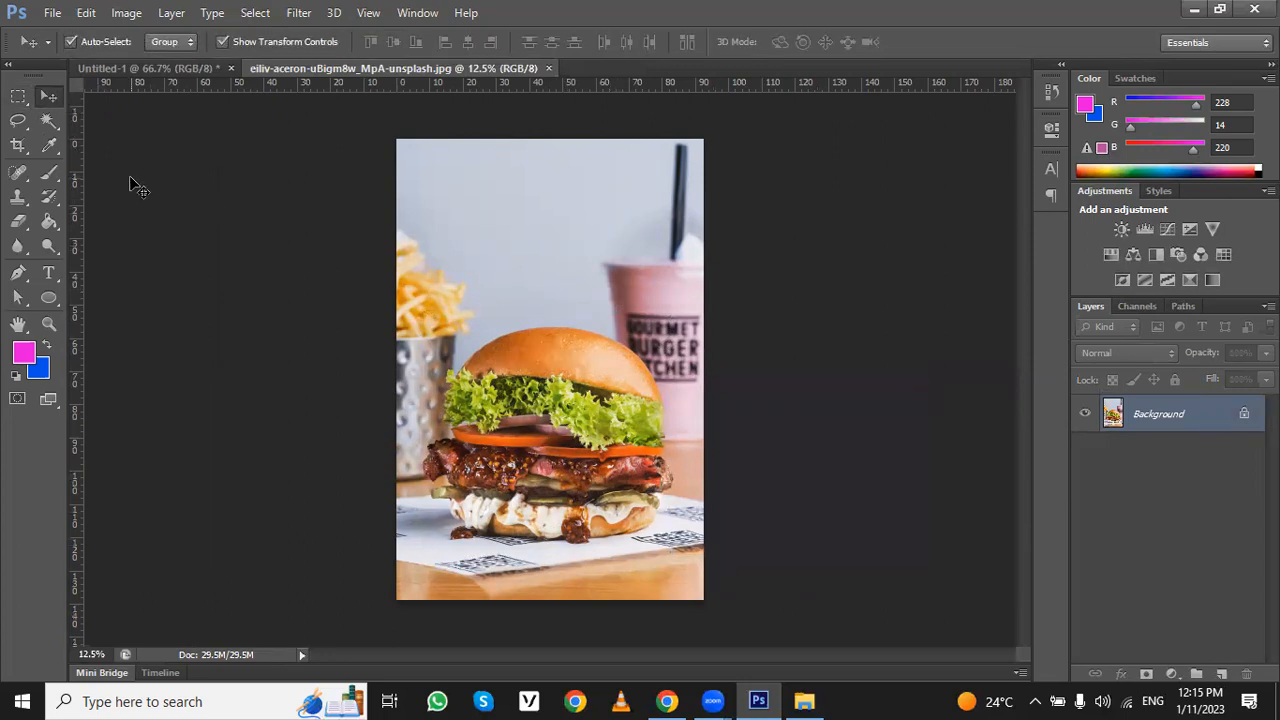
left_click(18, 97)
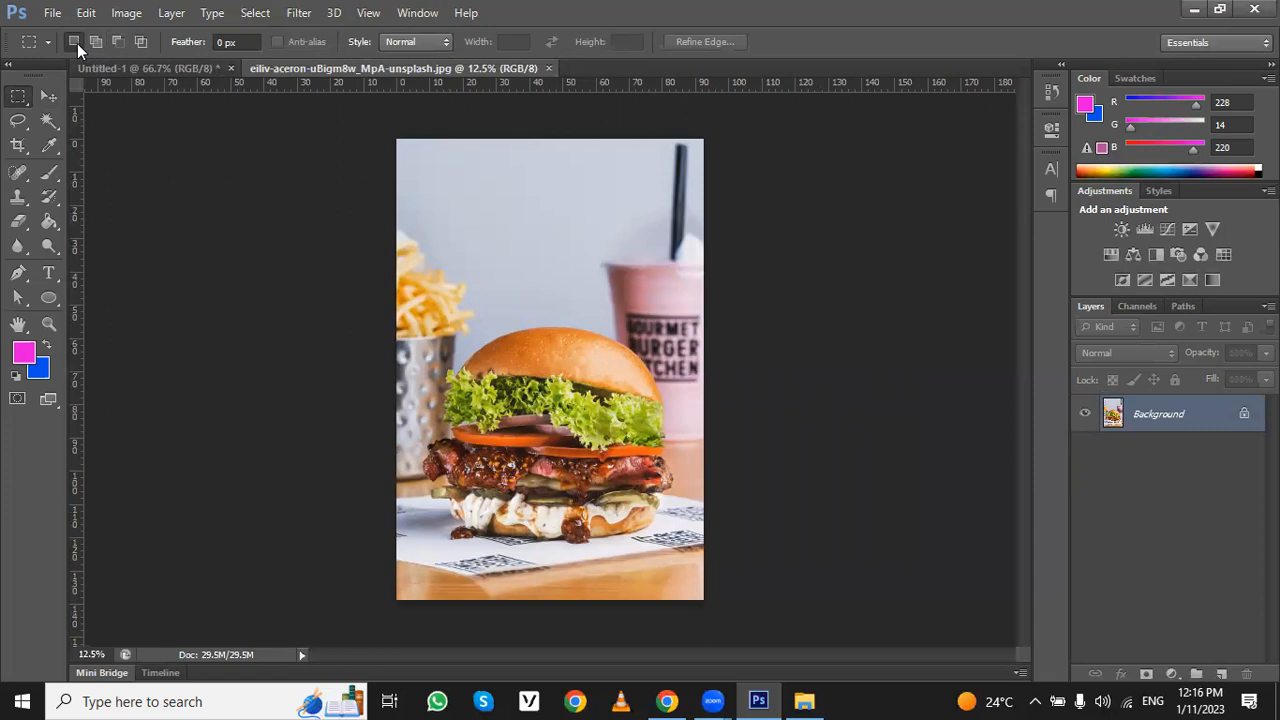
left_click_drag(428, 283, 649, 545)
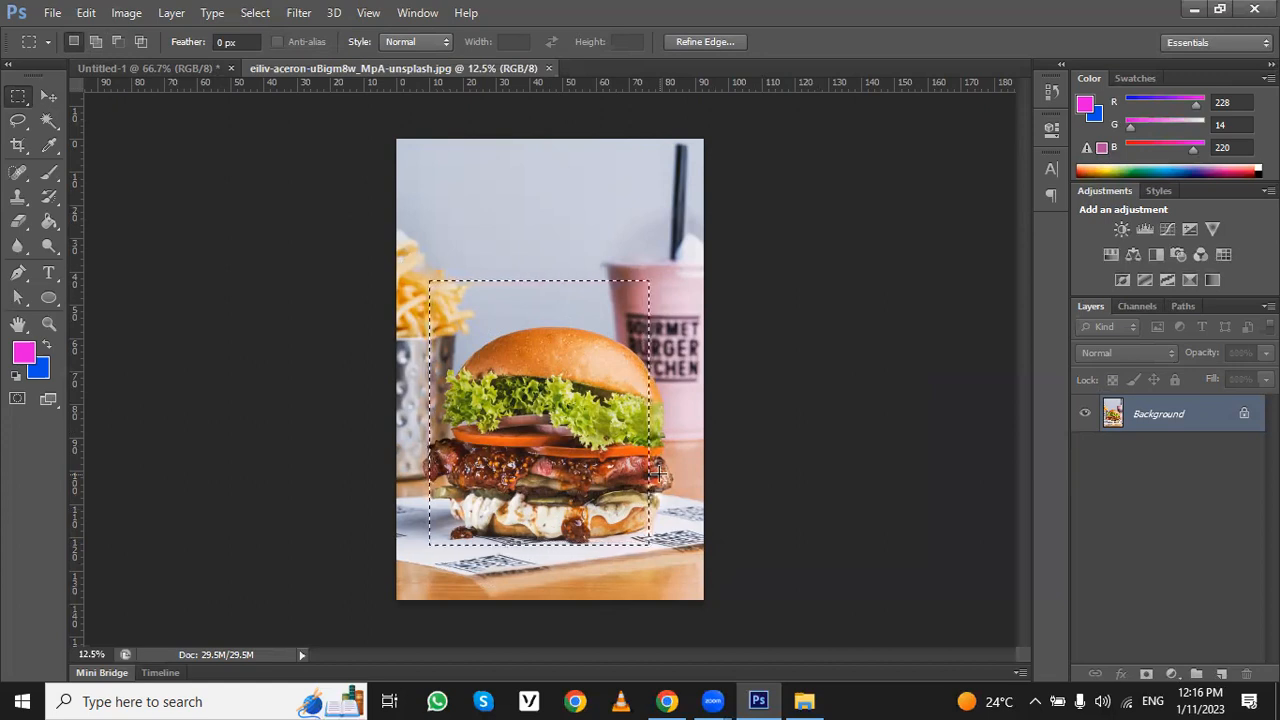
- Add an overlapping rectangle that extends the selection past the burger's right edge and over part of the pink cup
left_click_drag(656, 277, 657, 462)
left_click(95, 41)
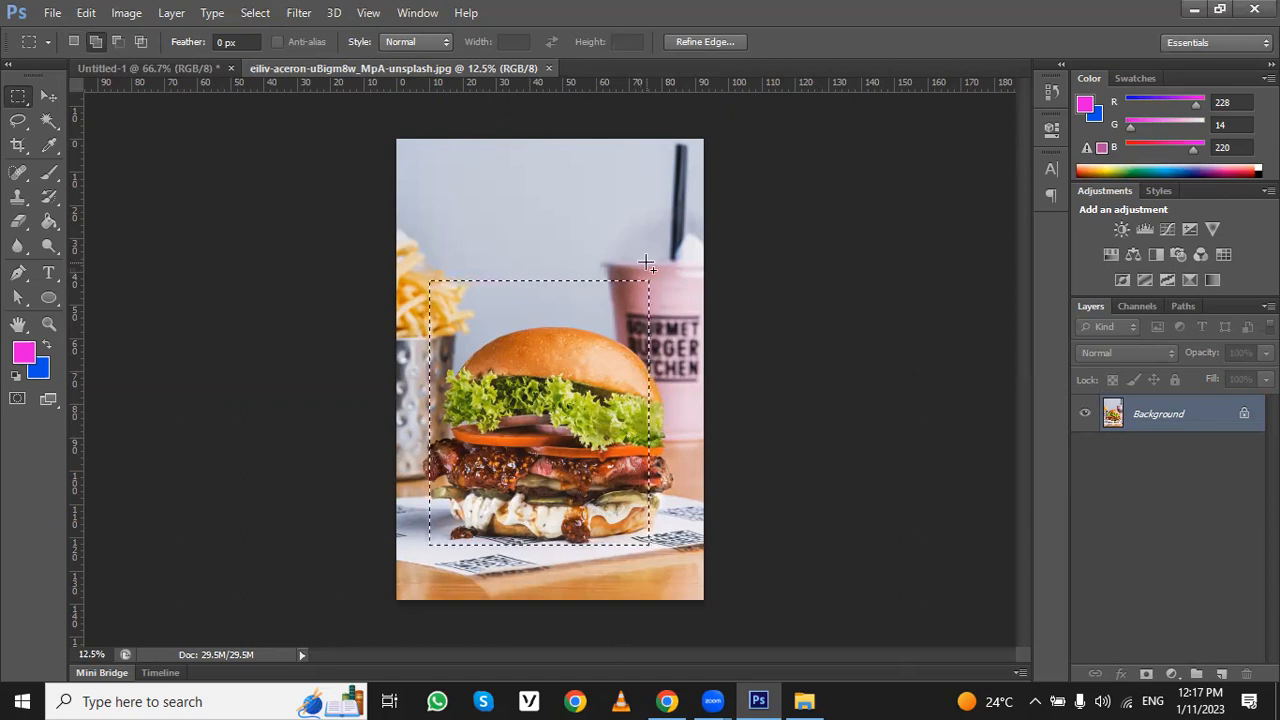
left_click_drag(646, 263, 689, 547)
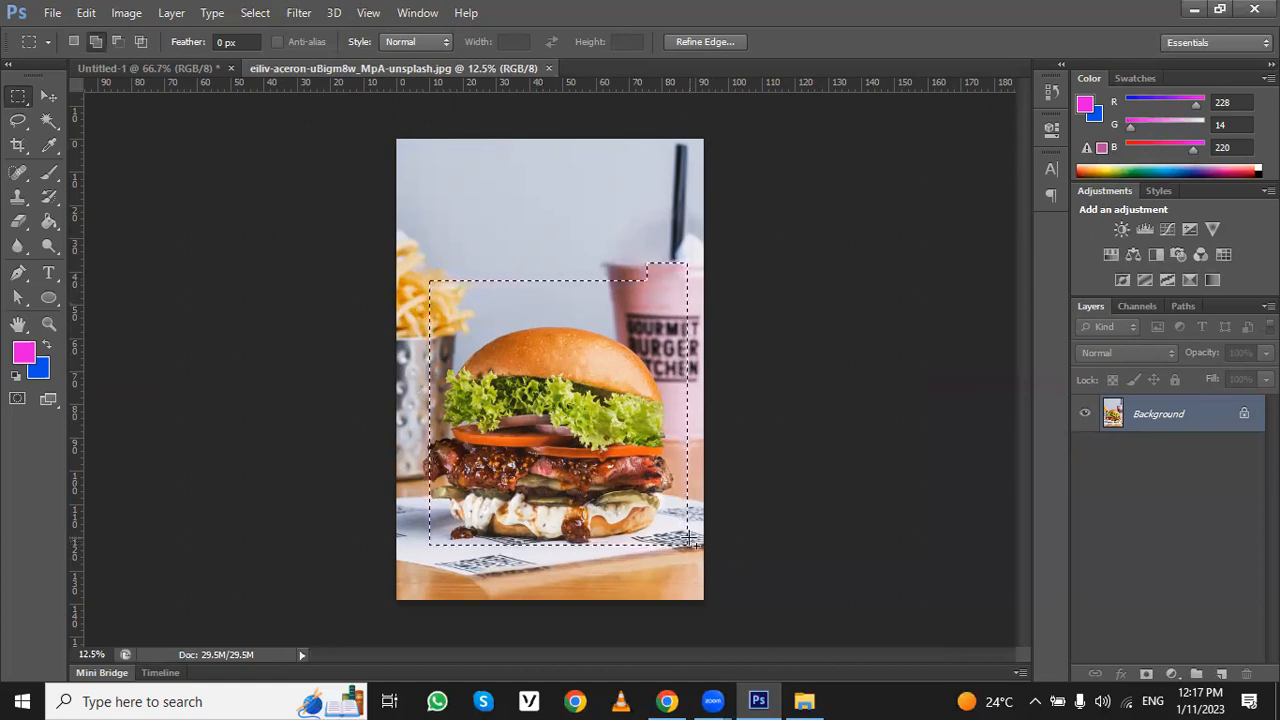
- Subtract the area above the bun and a thin strip at the right edge from the selection, and restore New selection mode
left_click(116, 46)
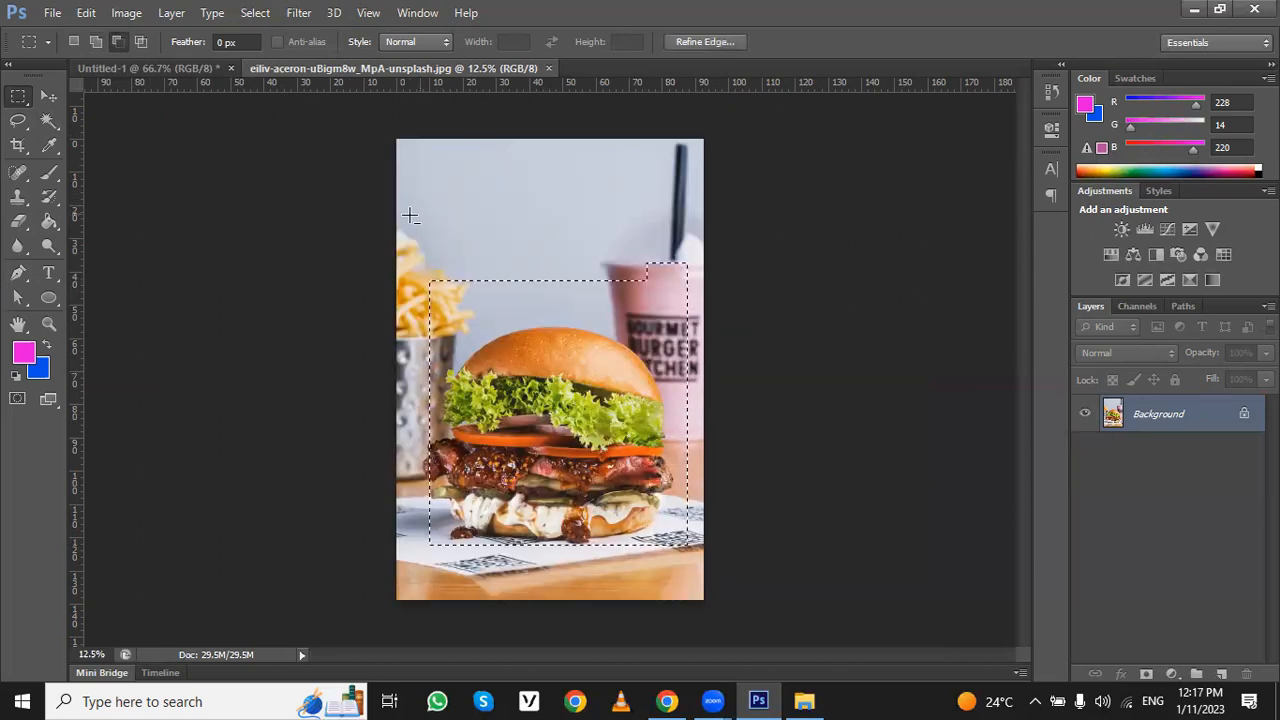
left_click_drag(405, 216, 705, 325)
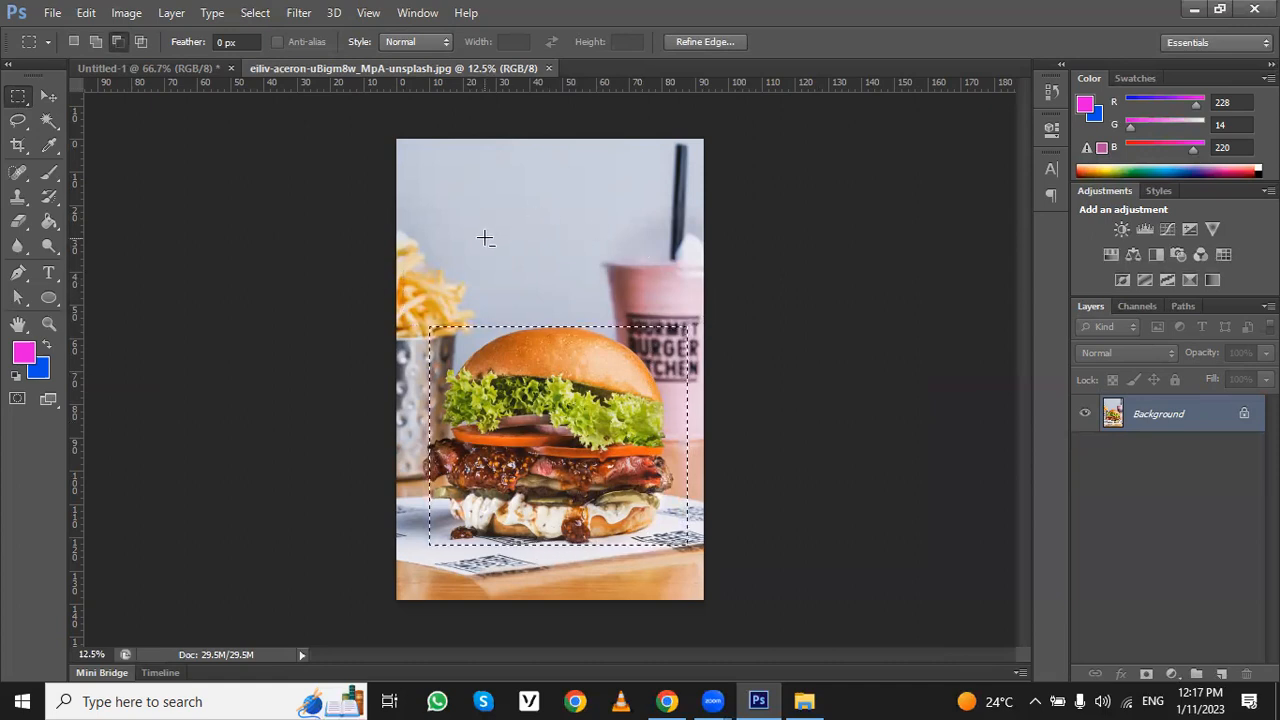
left_click_drag(703, 298, 678, 590)
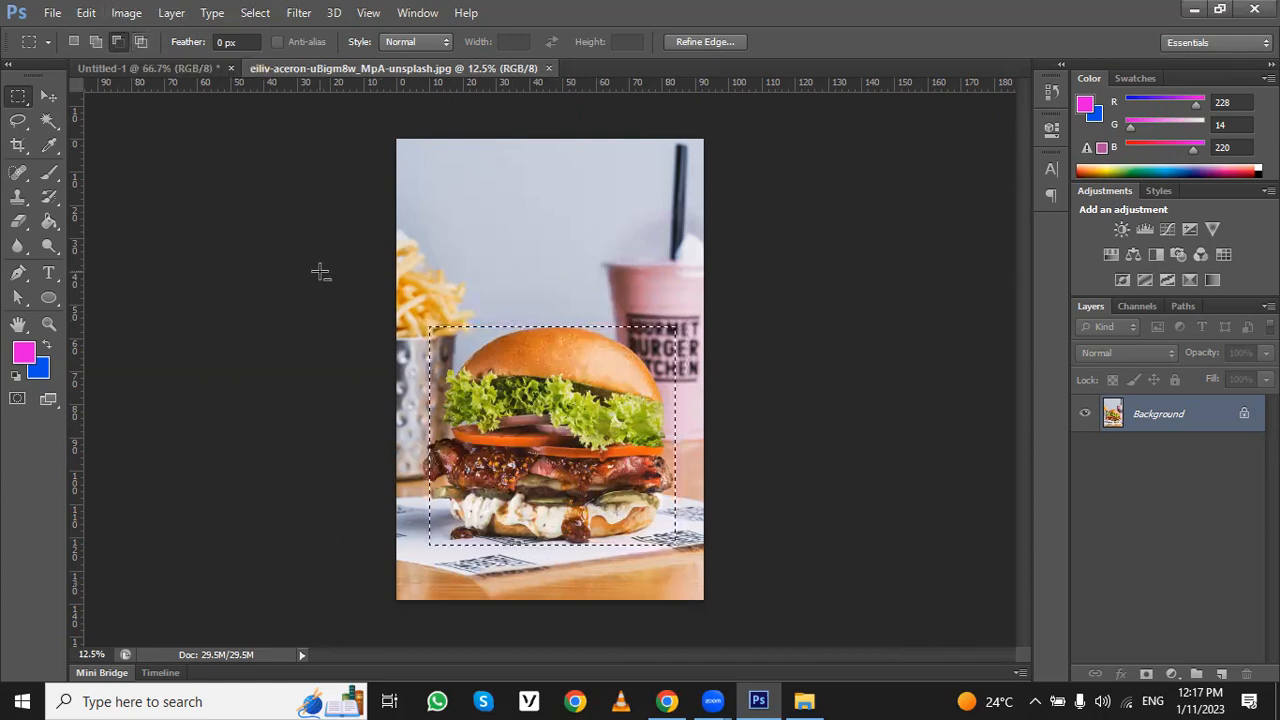
left_click(75, 41)
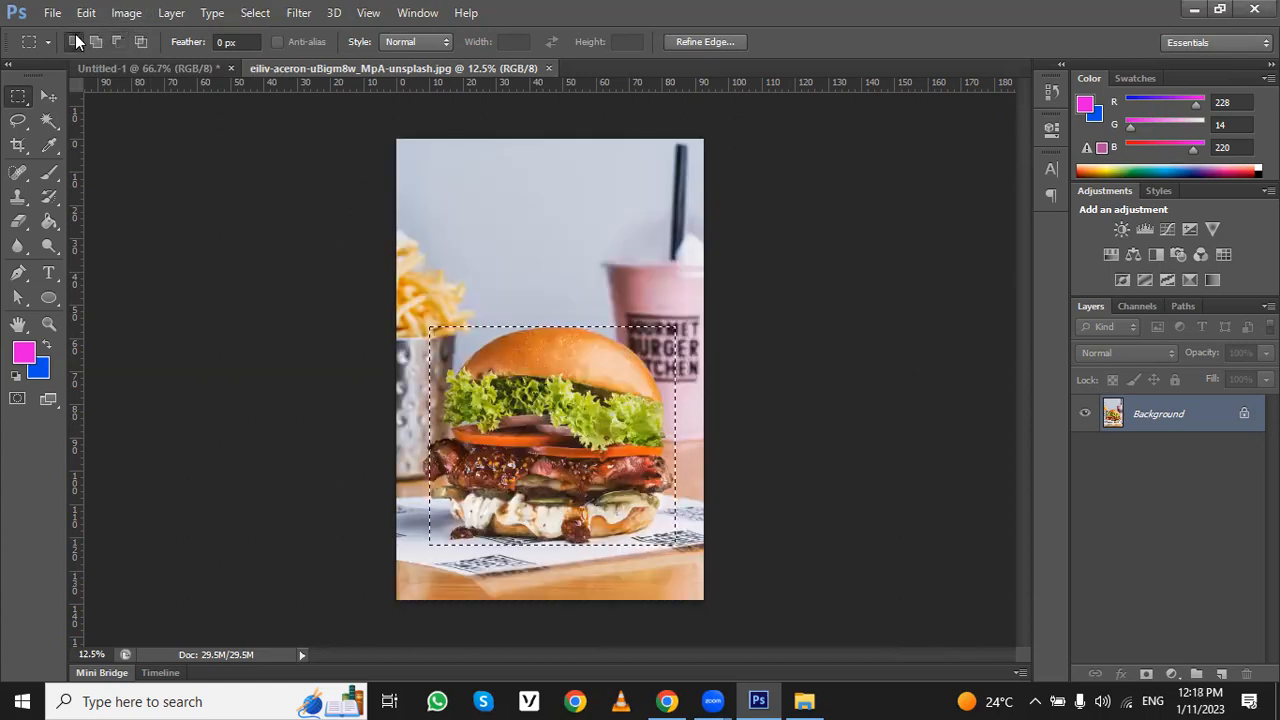
right_click(20, 100)
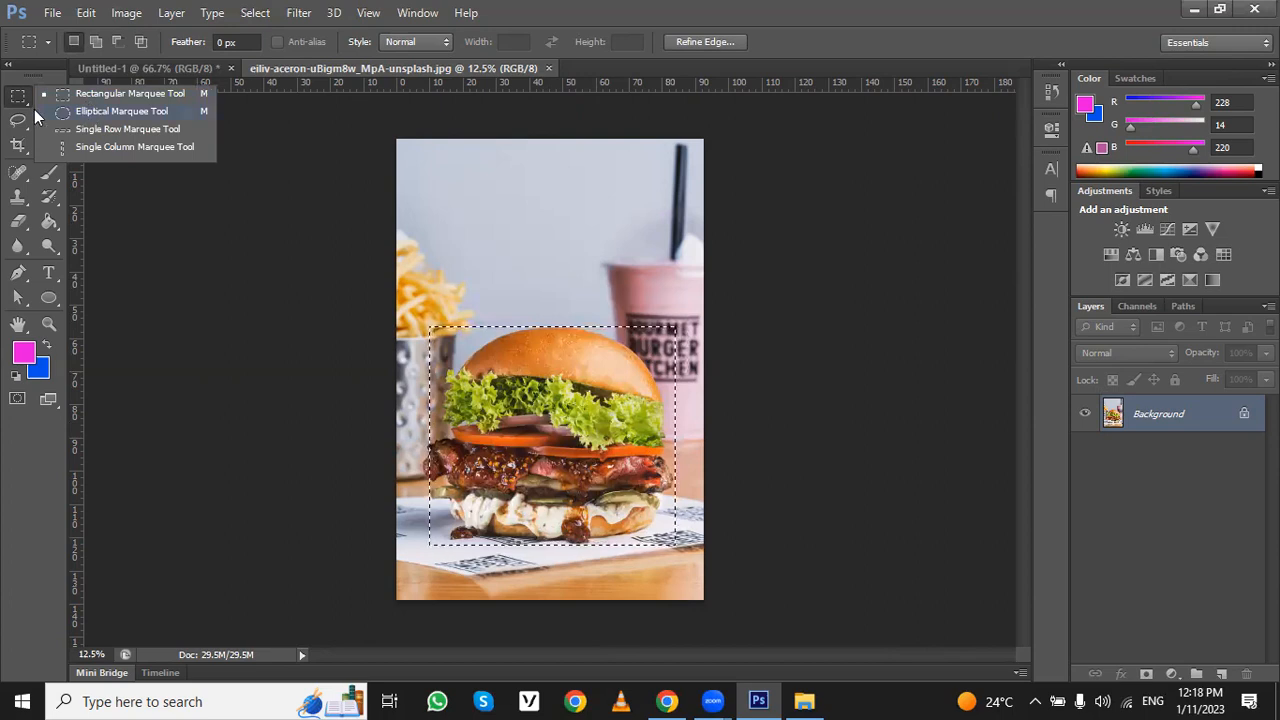
left_click(24, 99)
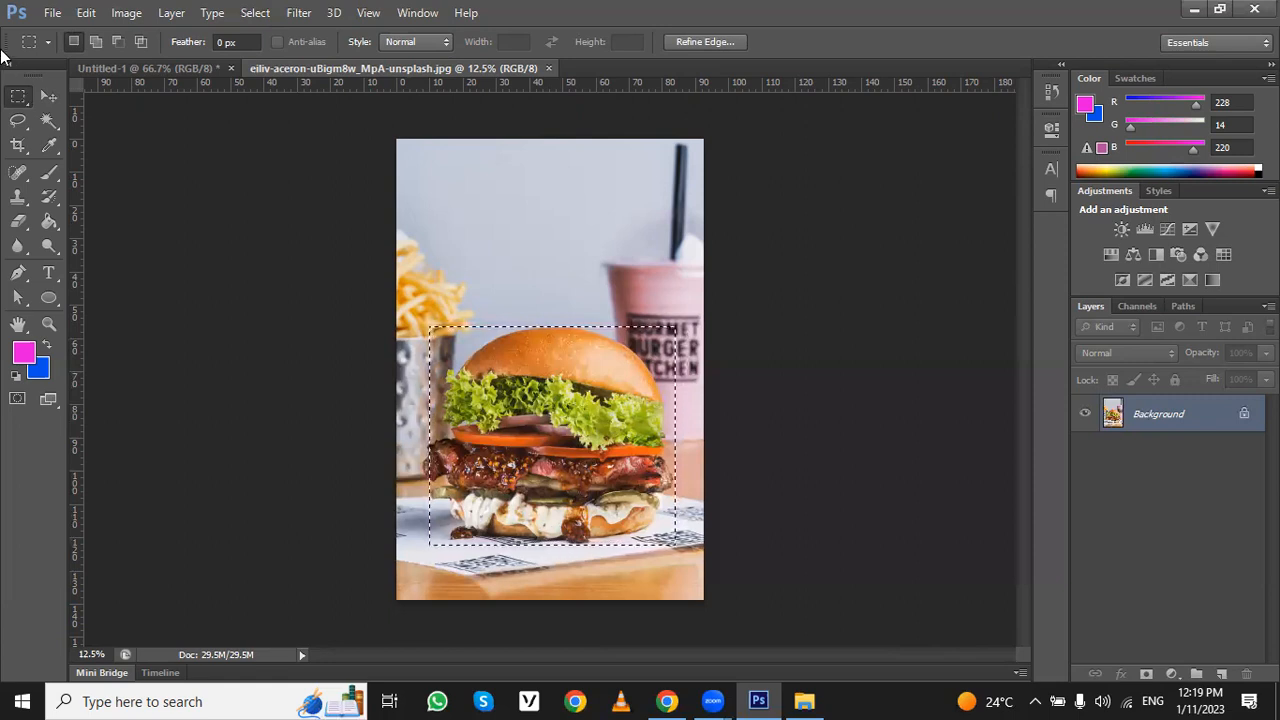
right_click(12, 96)
left_click(83, 98)
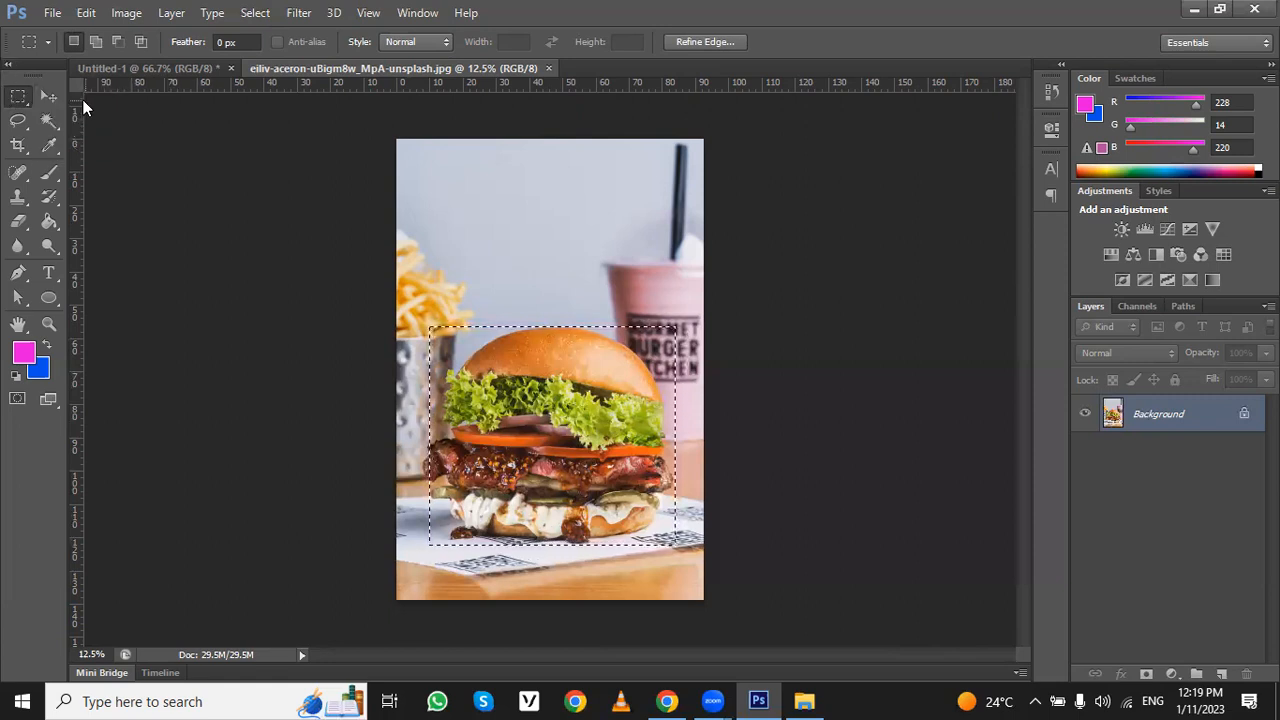
- Add an ellipse over the upper part of the rectangular selection with the Elliptical Marquee tool, giving it a domed top
right_click(11, 103)
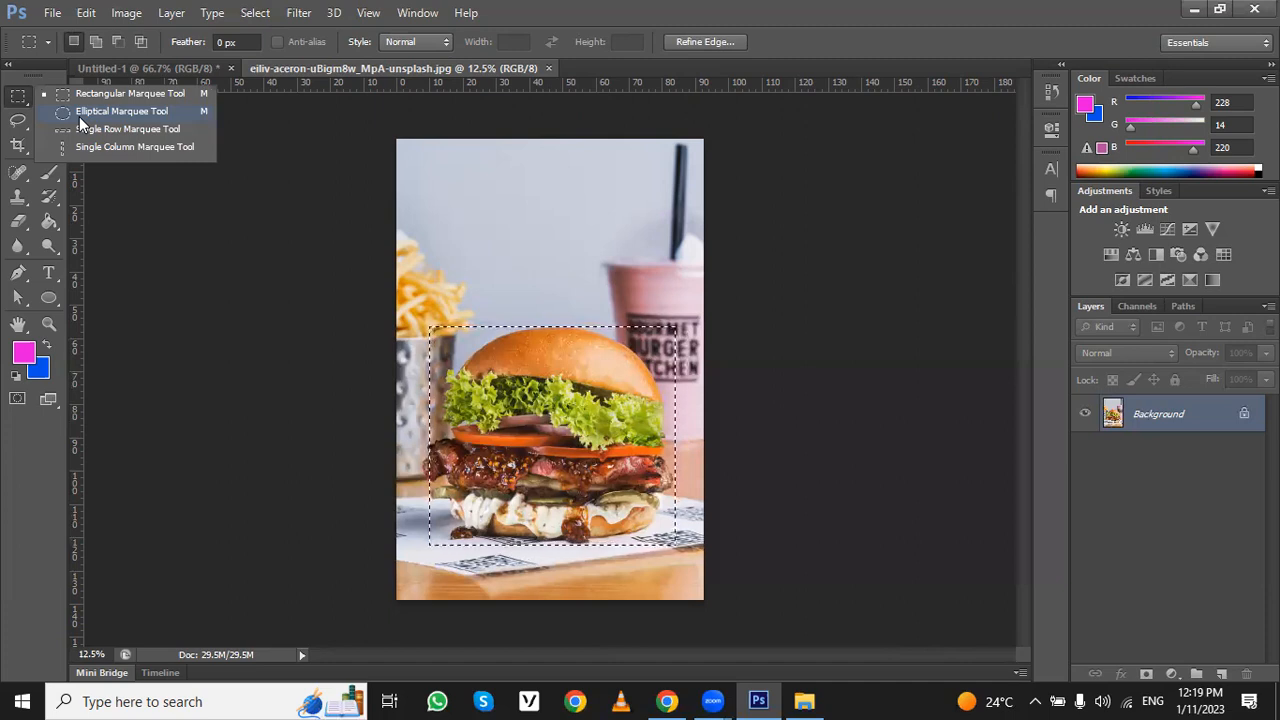
left_click(79, 116)
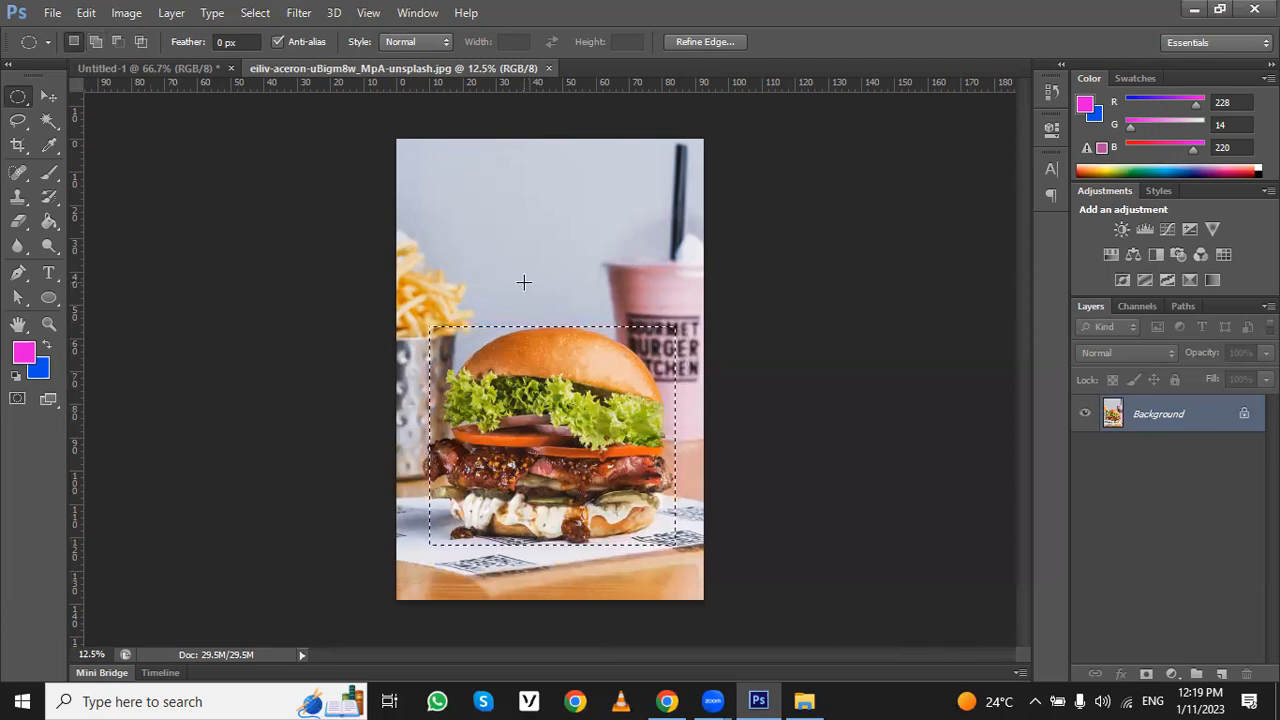
left_click(93, 44)
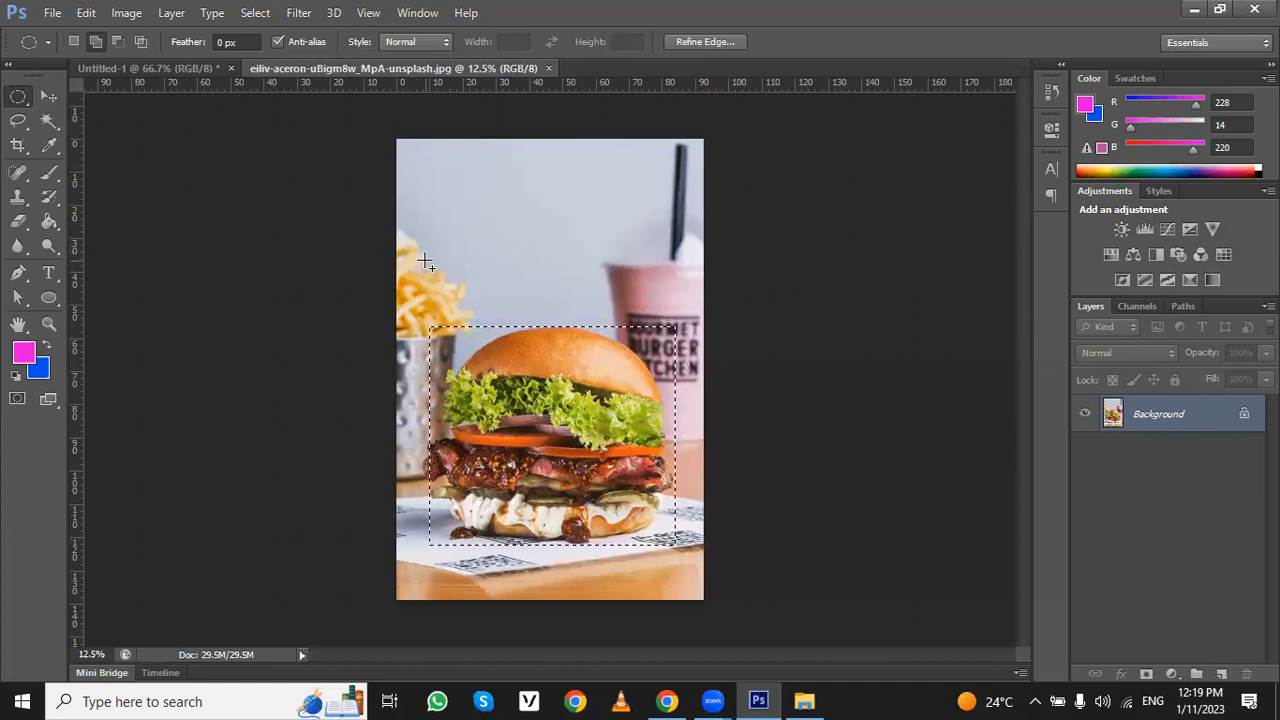
left_click_drag(480, 298, 678, 429)
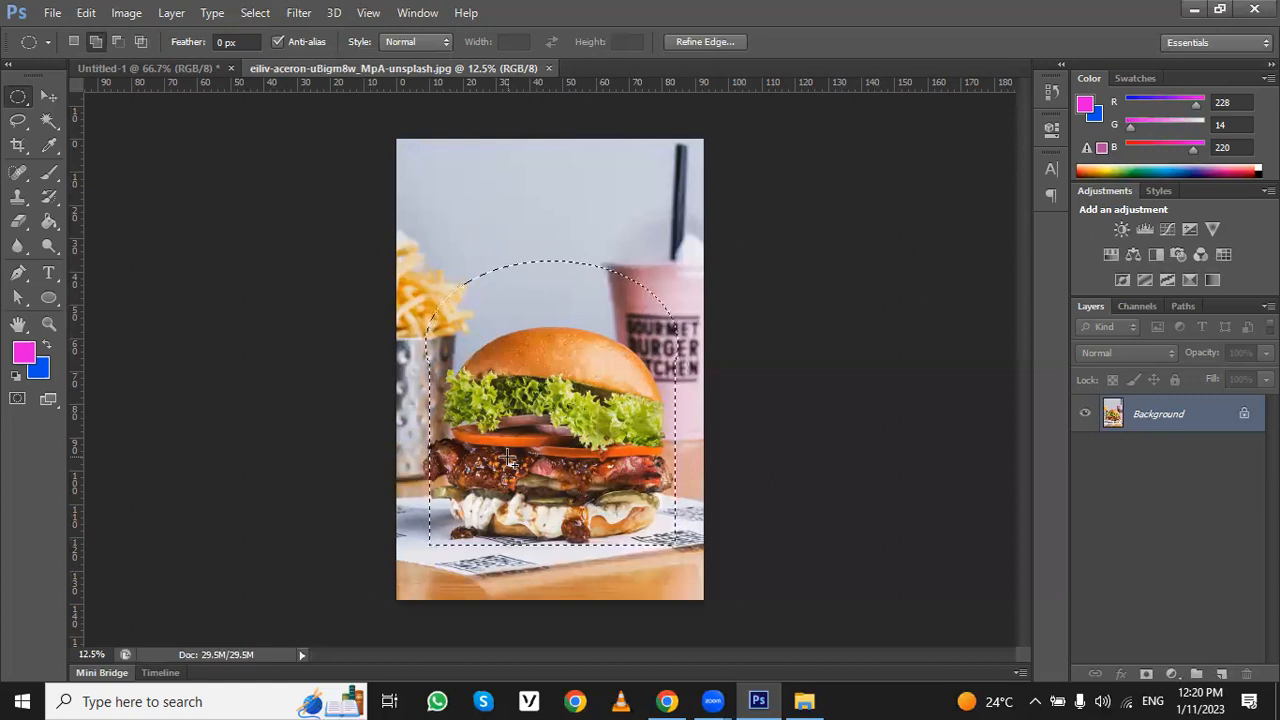
- Clear the combined domed selection around the burger, leaving the Elliptical Marquee tool active
right_click(19, 104)
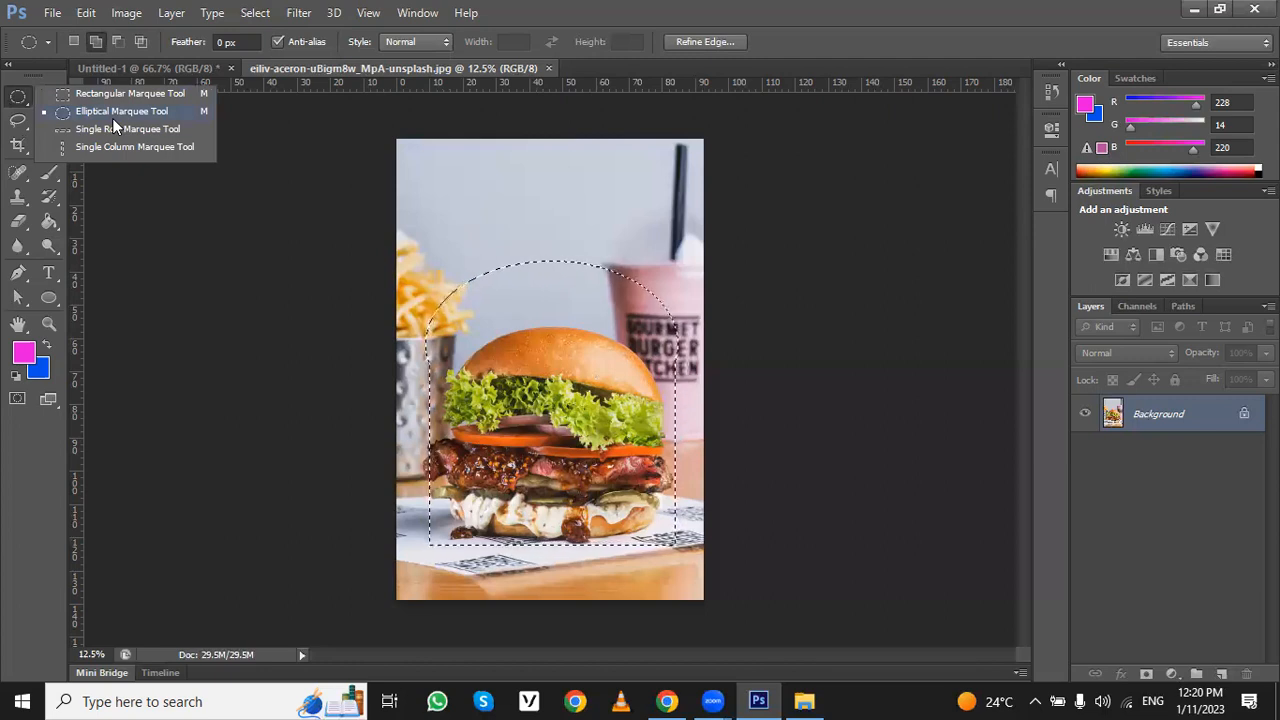
left_click(95, 90)
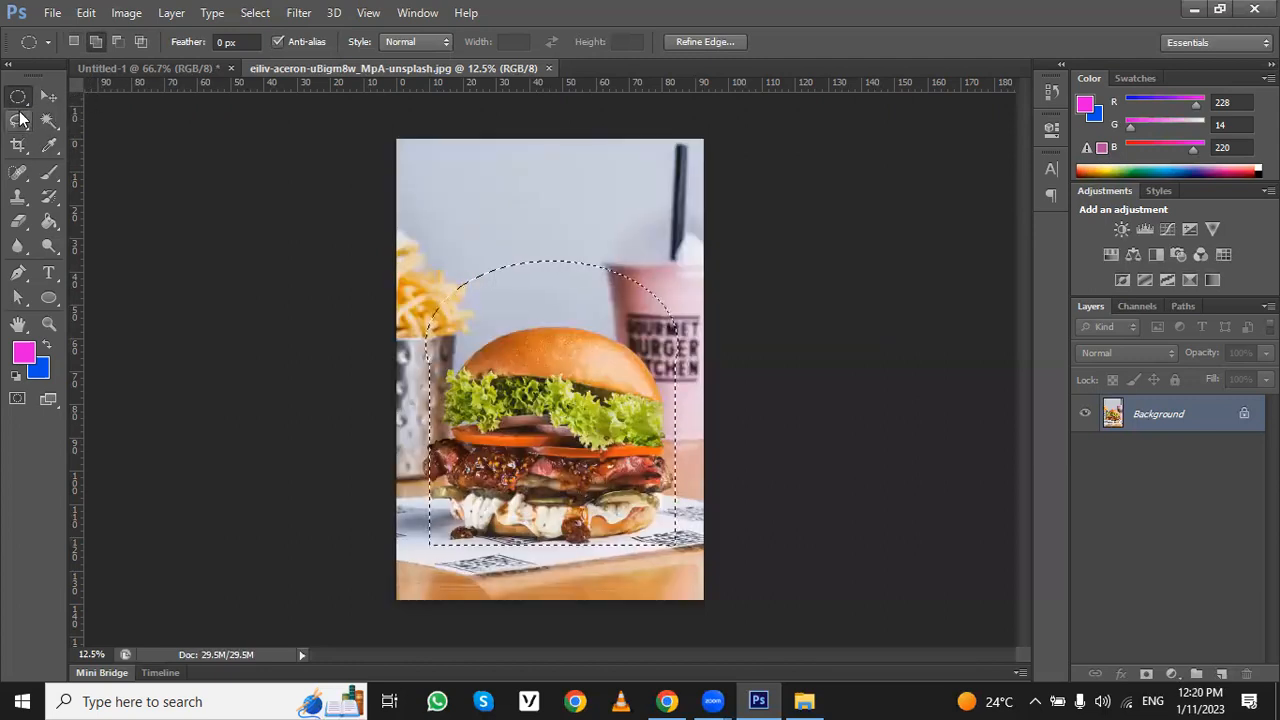
right_click(18, 100)
left_click(73, 96)
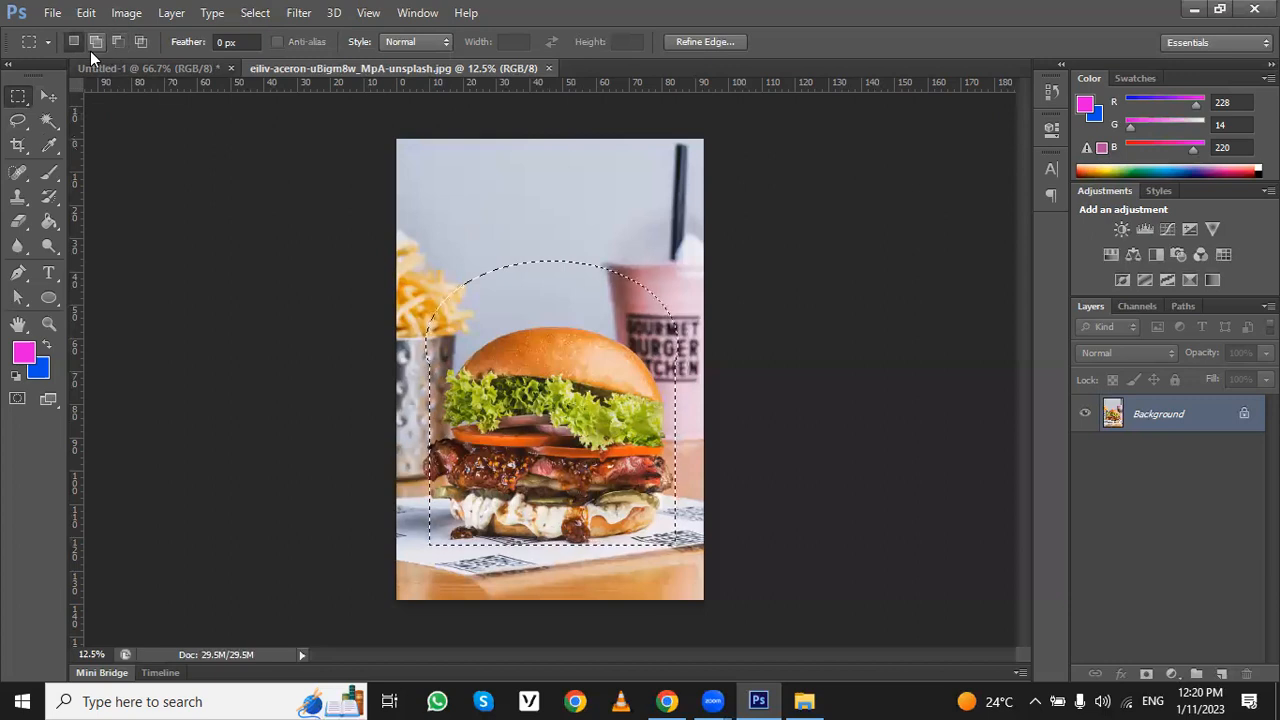
right_click(18, 97)
left_click(110, 111)
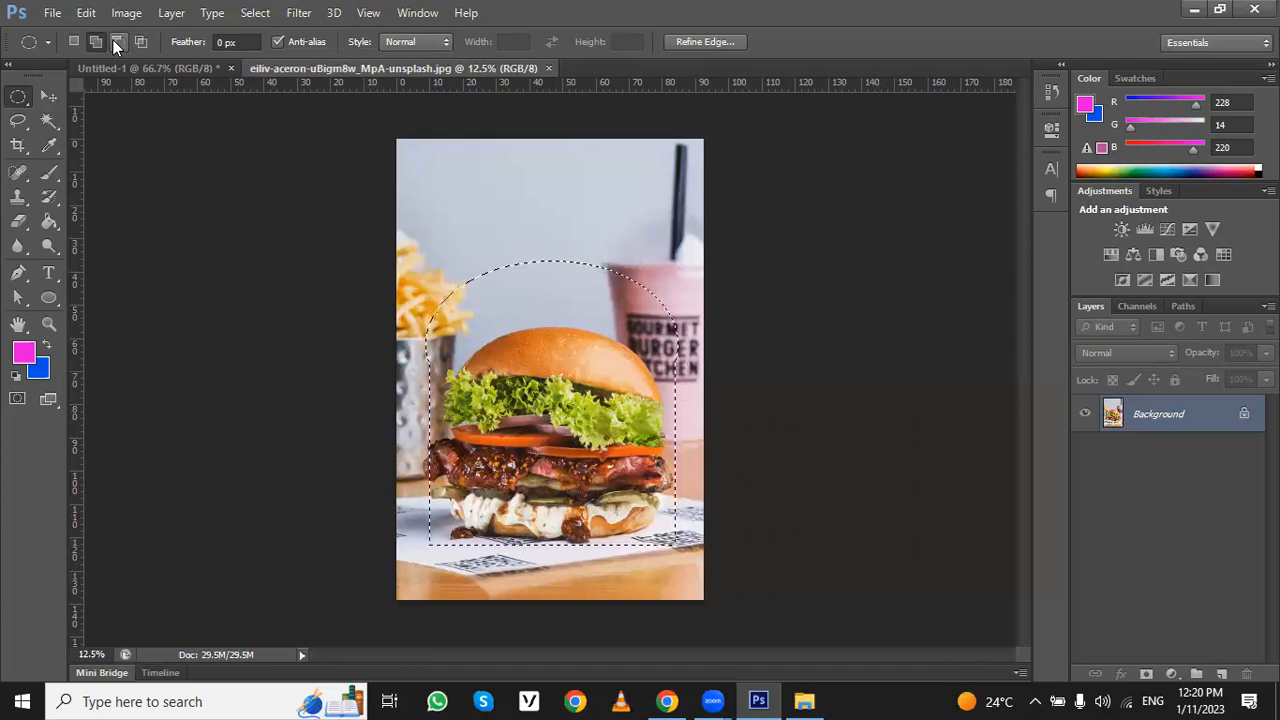
key("ctrl+d")
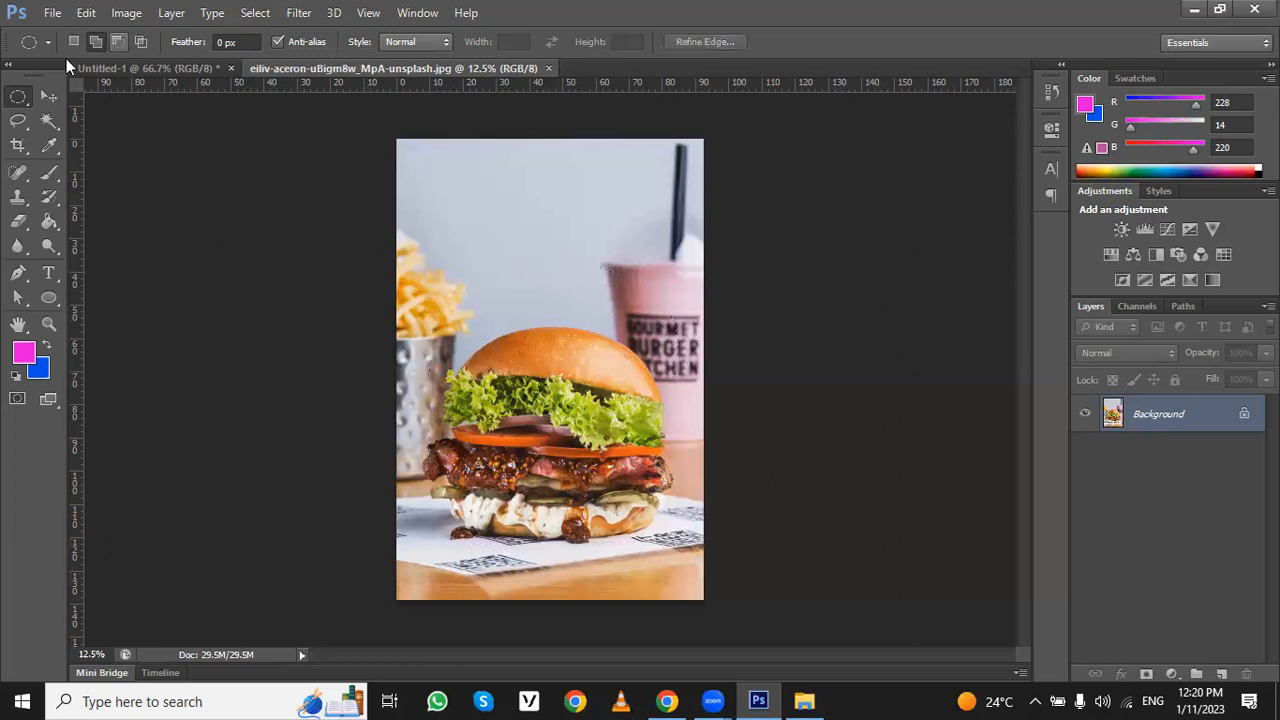
right_click(28, 96)
left_click(29, 97)
left_click(18, 120)
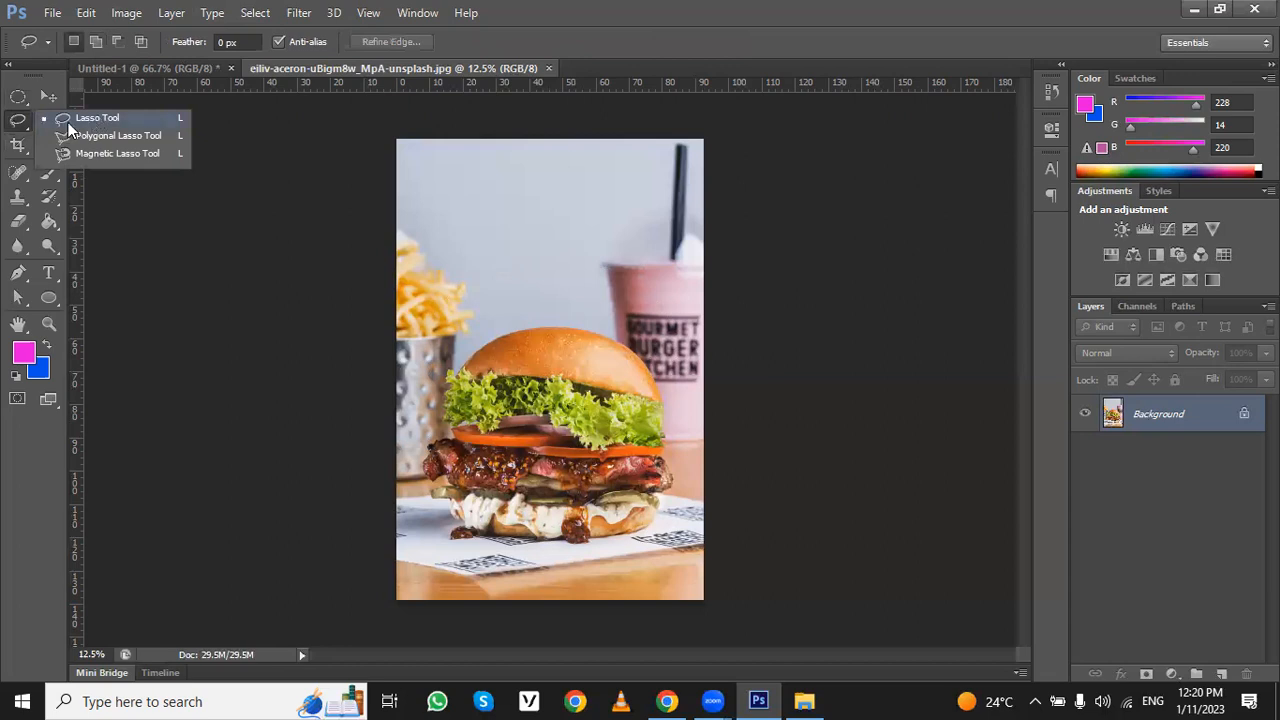
left_click(18, 100)
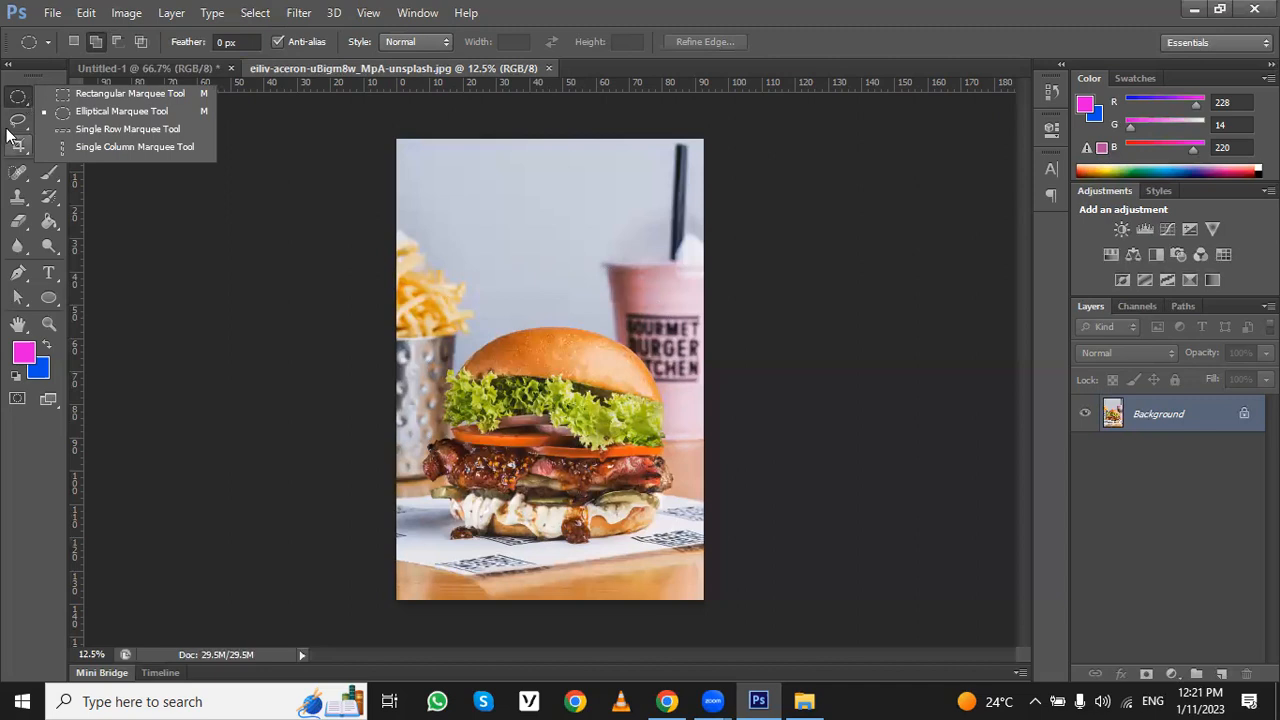
- Trace the bun, lettuce, tomato and patty freehand with the Lasso tool and clear the resulting selection
left_click(18, 119)
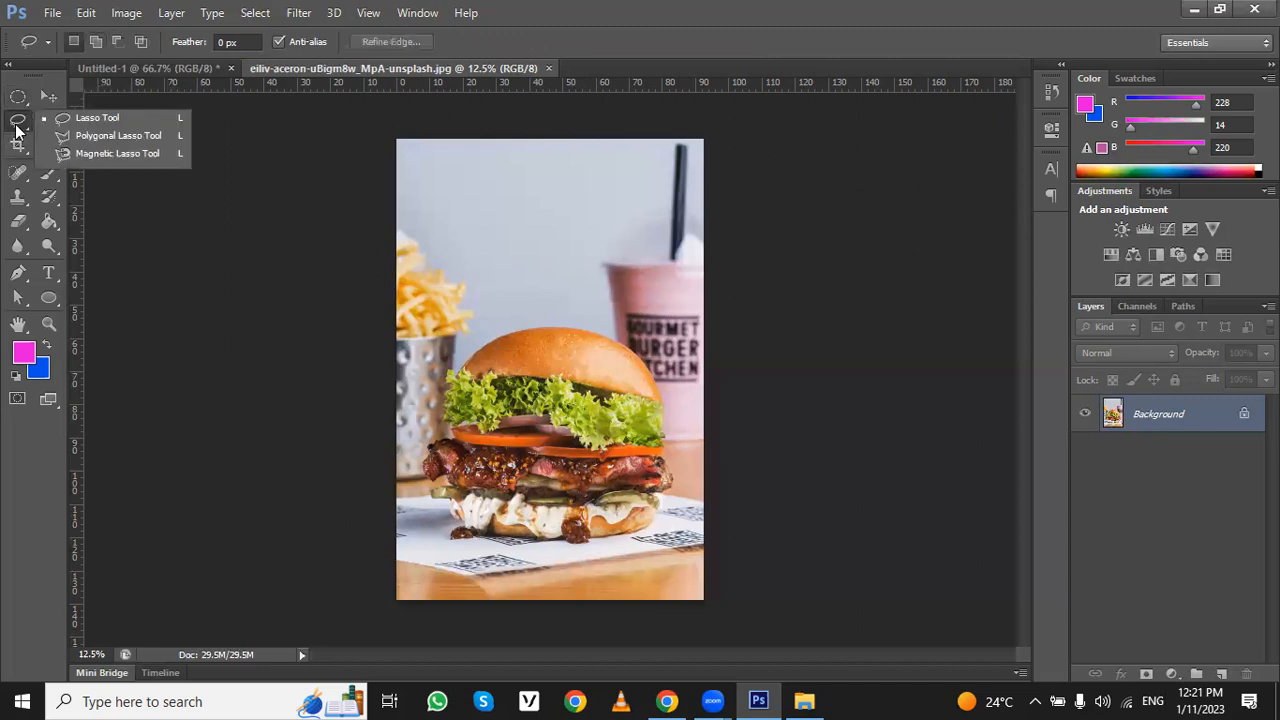
left_click(67, 117)
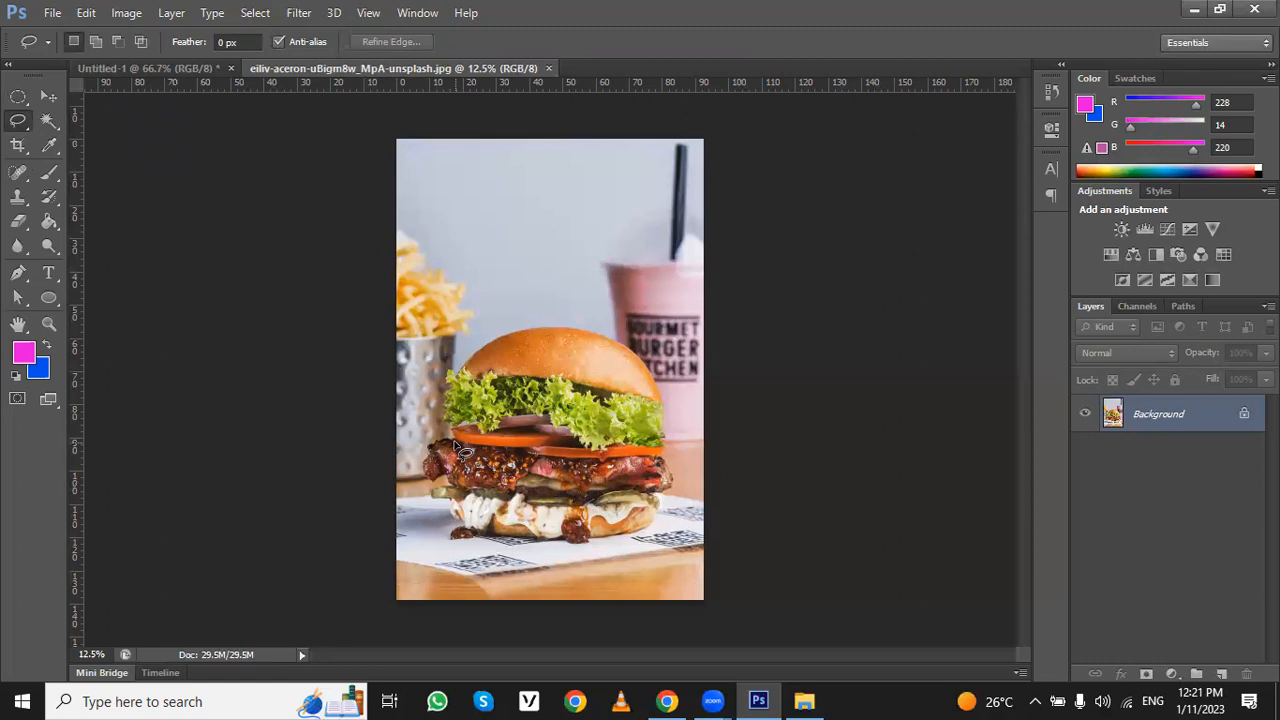
mouse_move(443, 382)
left_mouse_down()
mouse_move(459, 356)
mouse_move(535, 324)
mouse_move(616, 329)
mouse_move(657, 377)
mouse_move(665, 432)
mouse_move(655, 466)
mouse_move(634, 477)
mouse_move(546, 483)
mouse_move(452, 442)
left_mouse_up()
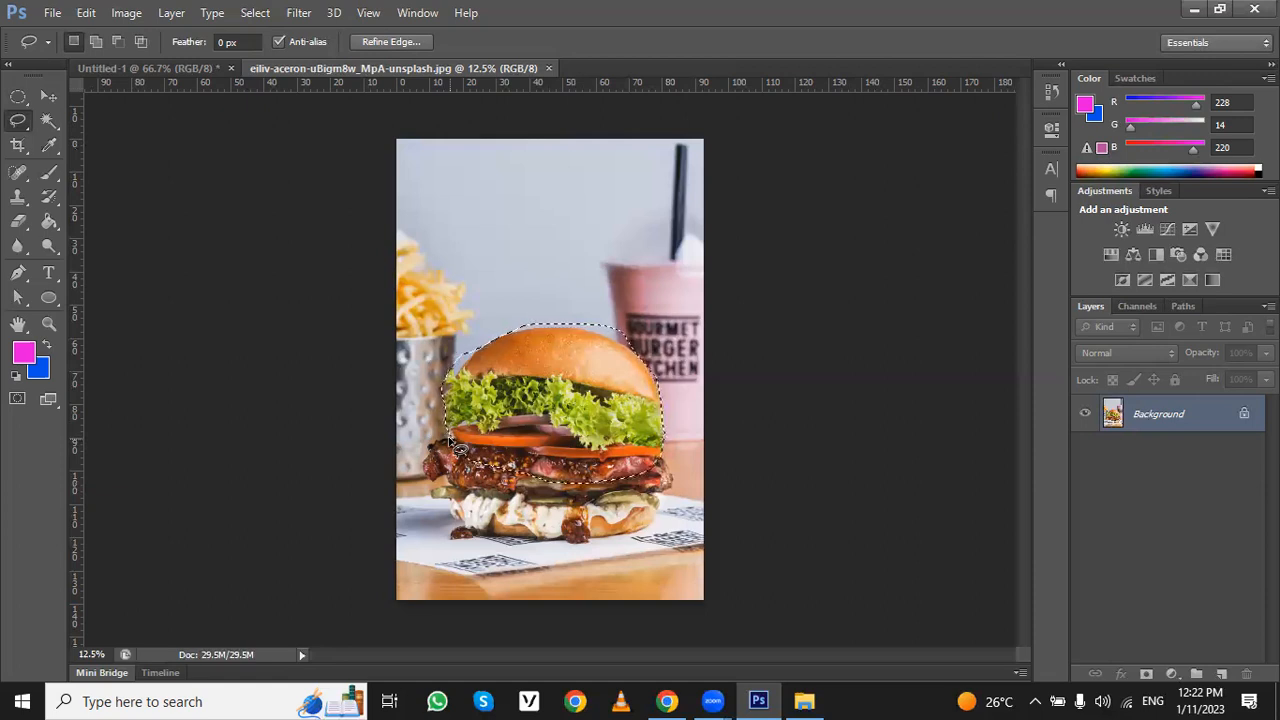
key("ctrl+d")
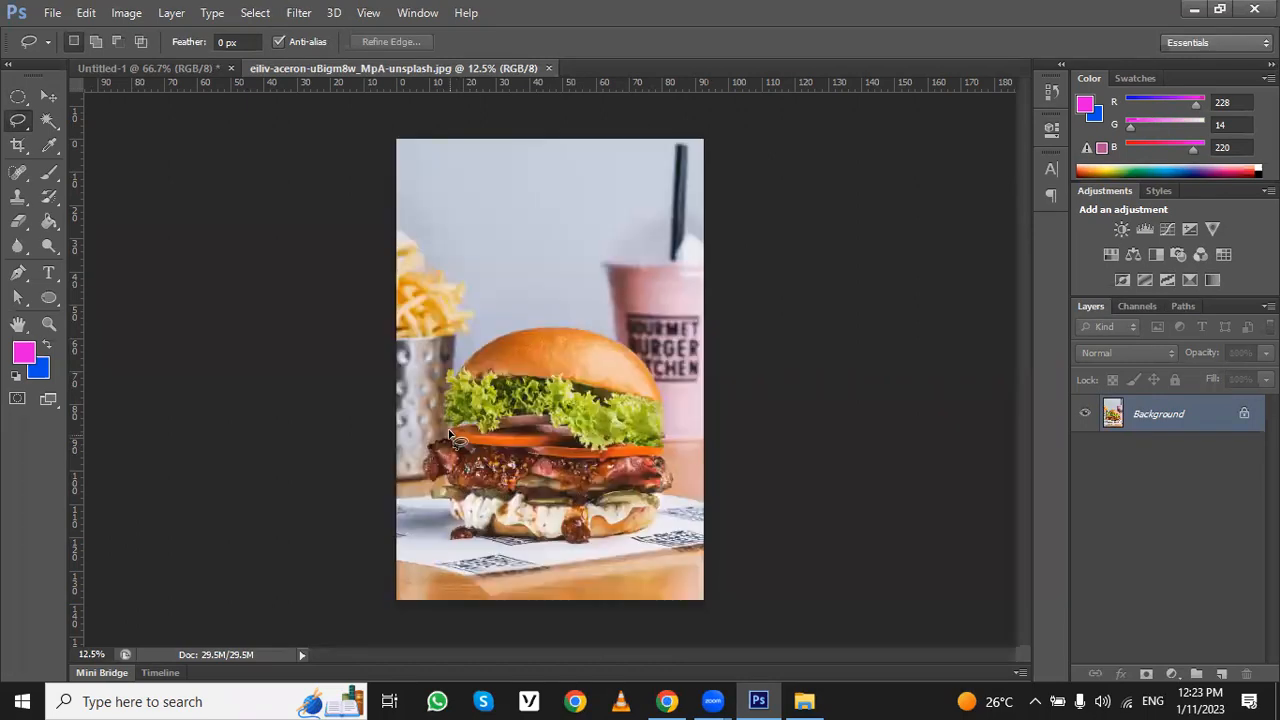
- Try a Lasso outline from the burger's left side over the bun to the photo's upper-right corner, and clear that selection
mouse_move(447, 374)
left_mouse_down()
mouse_move(535, 333)
mouse_move(673, 234)
mouse_move(831, 11)
left_mouse_up()
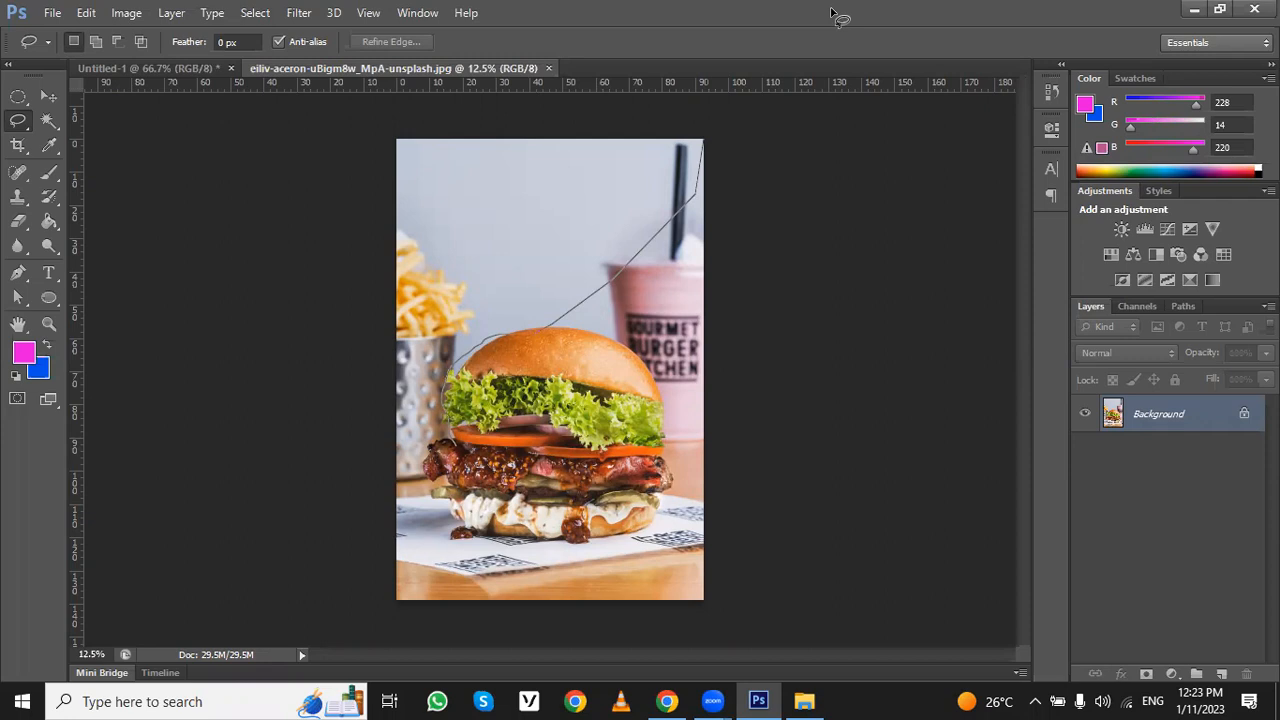
left_click_drag(830, 9, 831, 12)
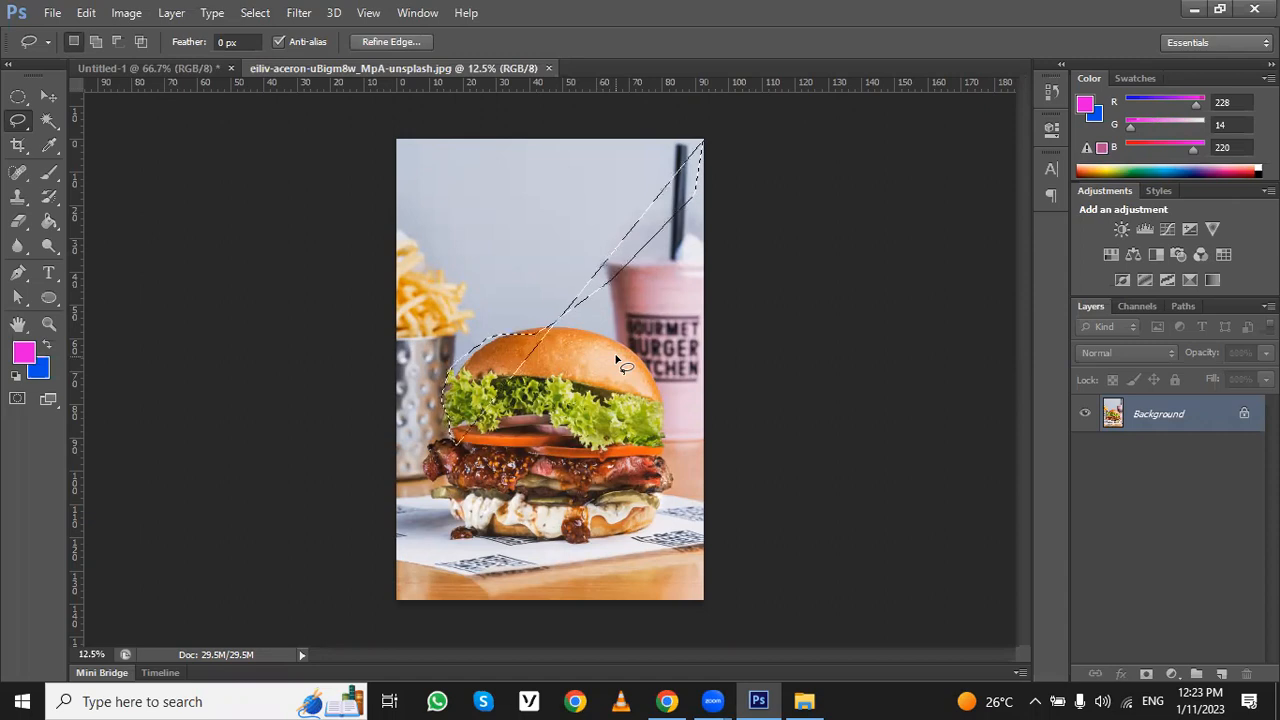
key("ctrl+d")
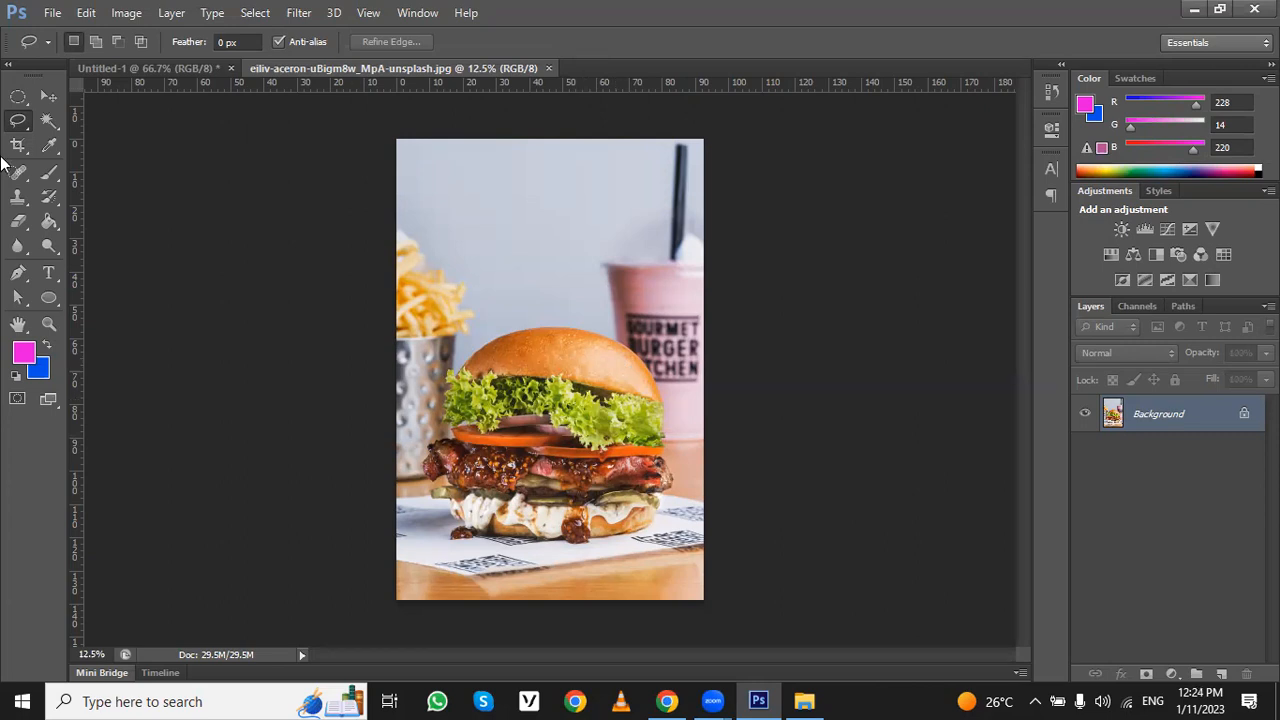
- Start a Polygonal Lasso outline with corner points up the burger's left side and over the top of the bun
left_click(18, 120)
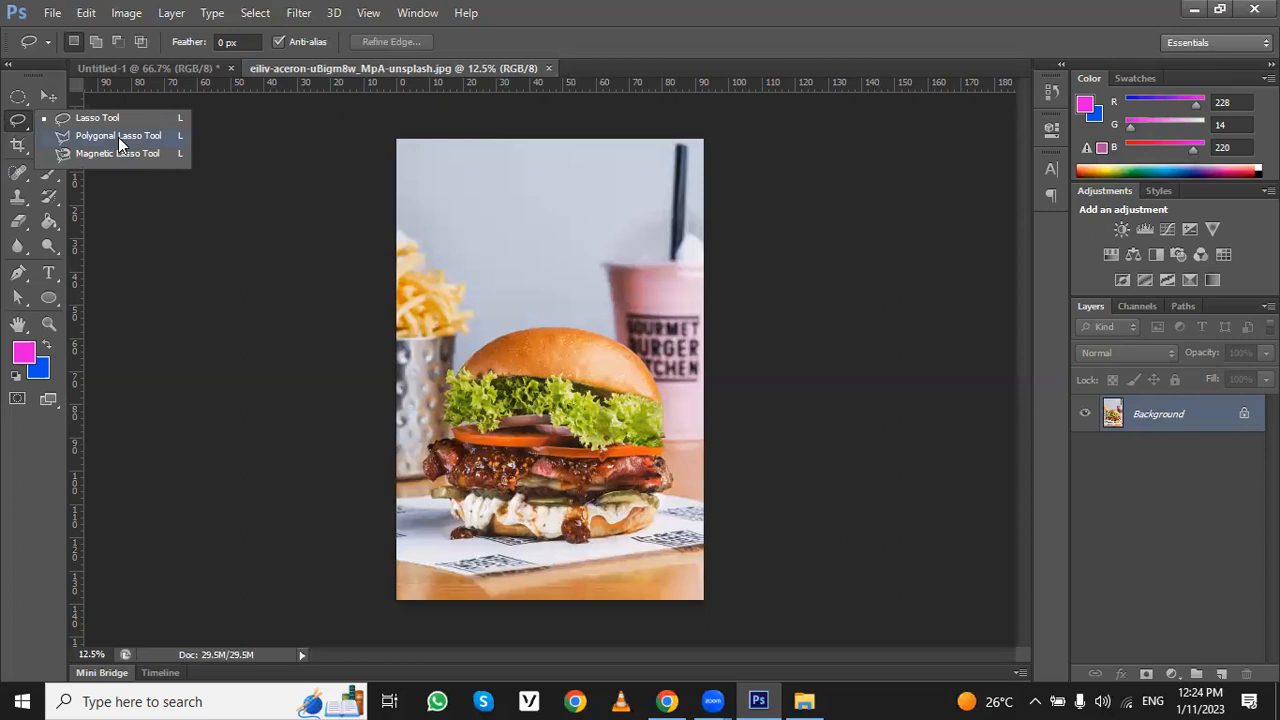
left_click(118, 140)
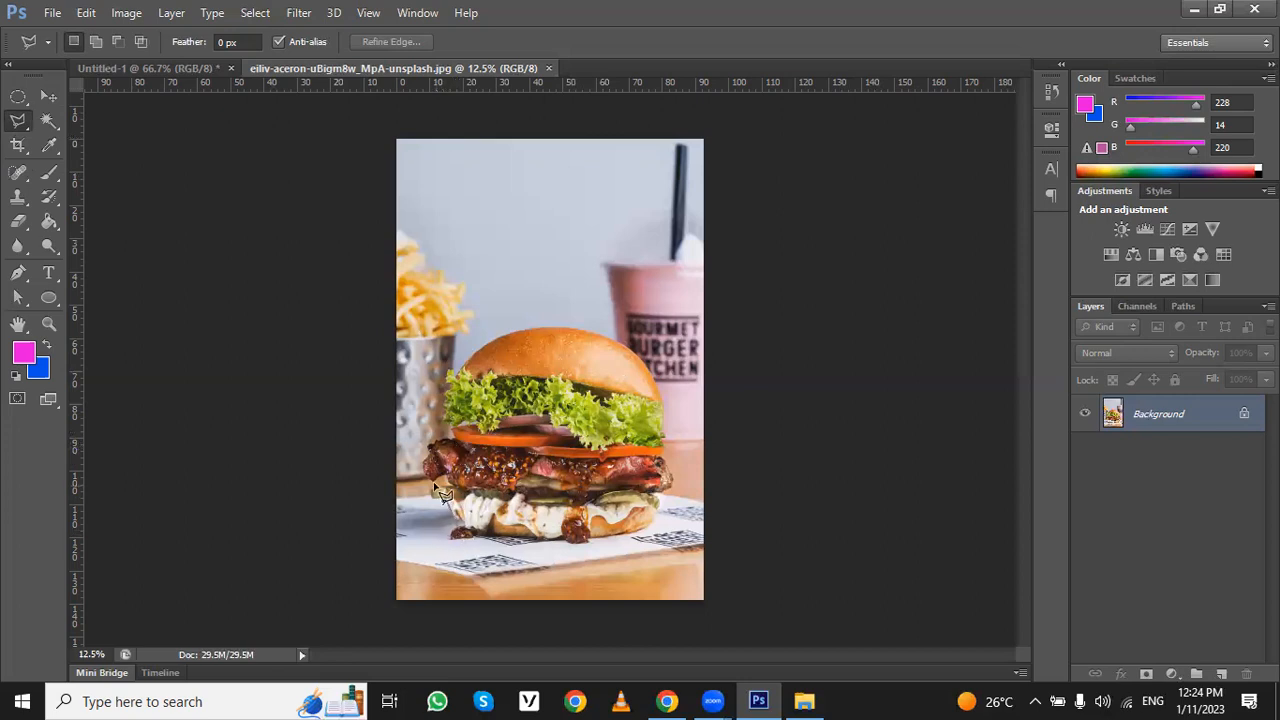
left_click(427, 448)
left_click(445, 382)
left_click(562, 325)
left_click(625, 338)
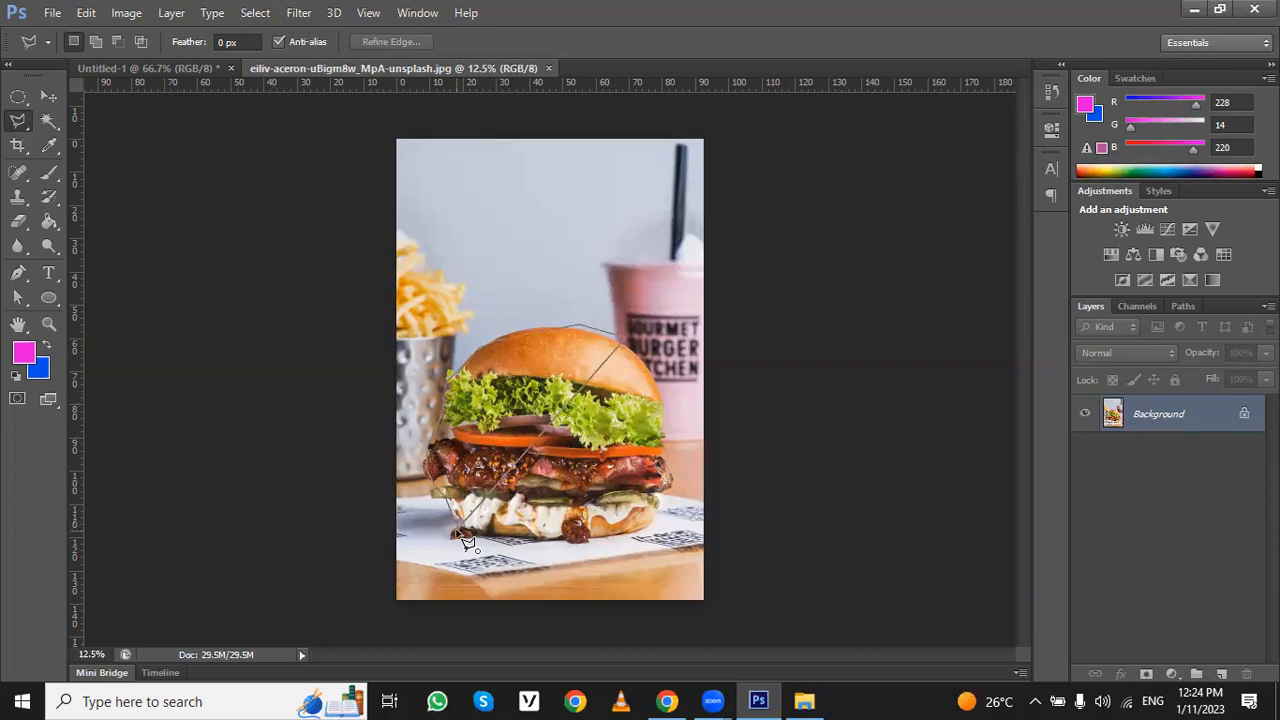
- Place a stray corner point above the pink cup and remove the last two corner points of the outline
left_click(644, 191)
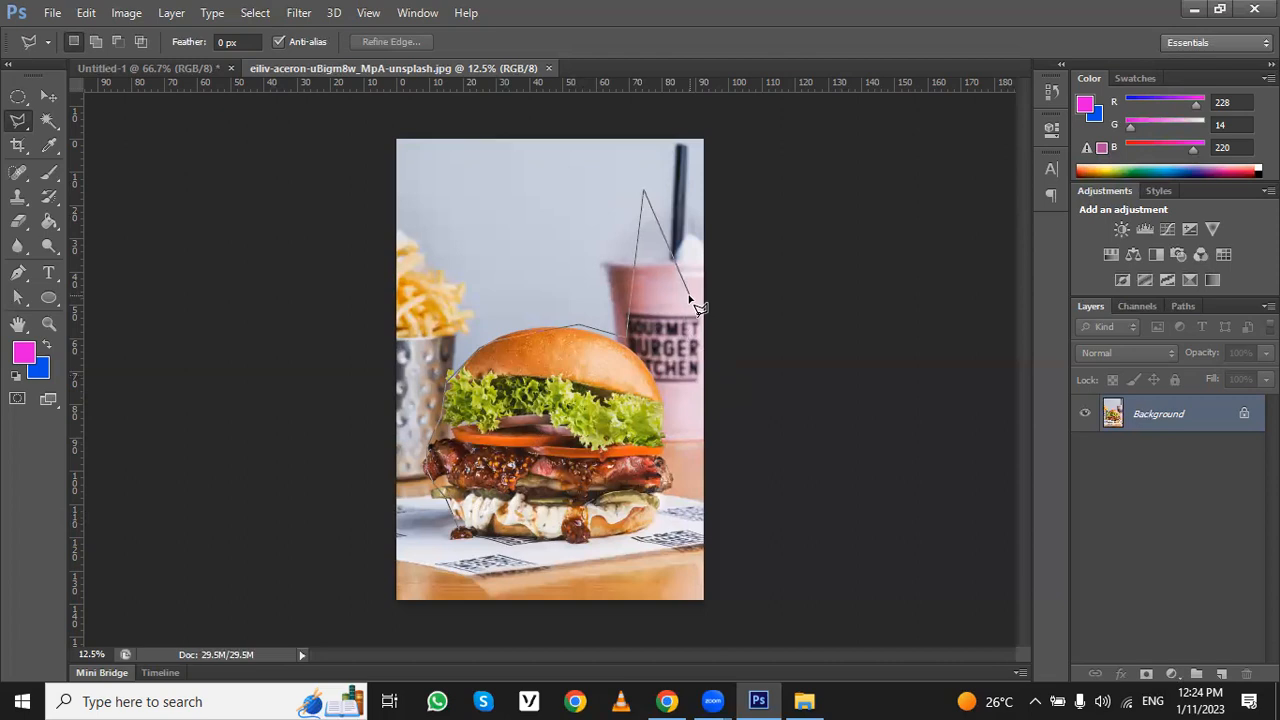
key("BackSpace")
key("BackSpace")
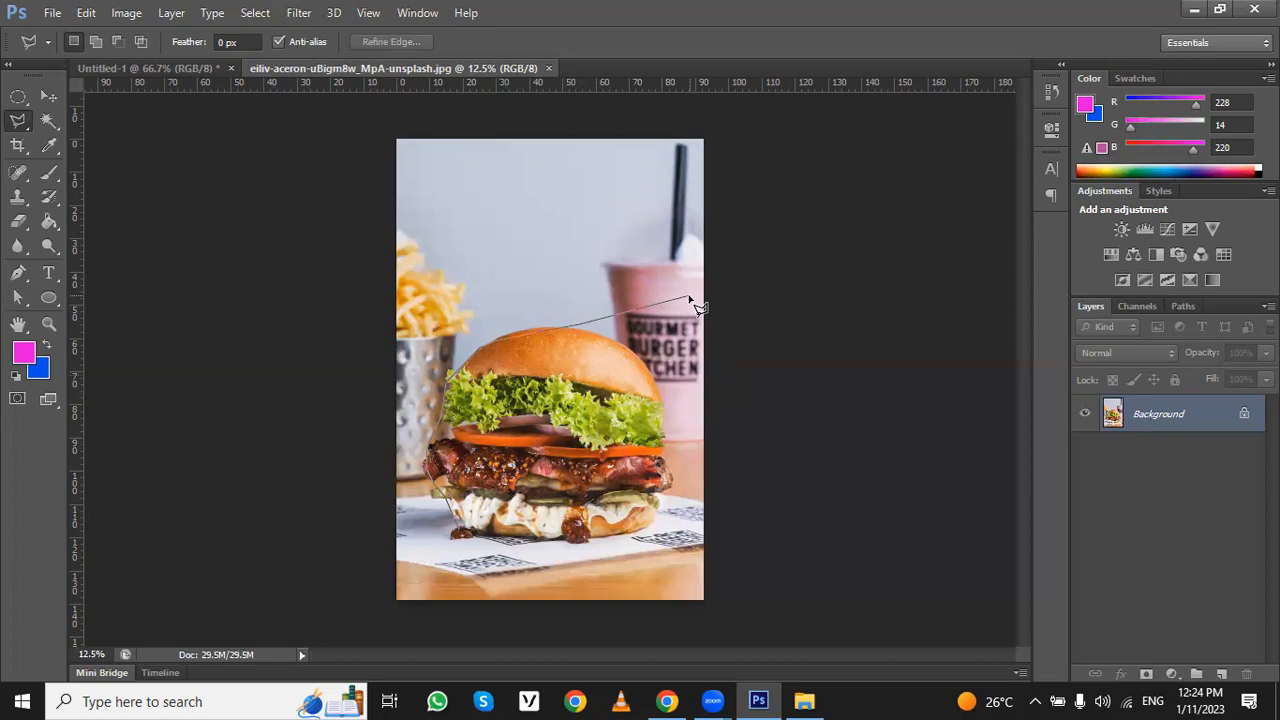
- Remove the remaining corner points of the Polygonal Lasso outline around the burger
left_click(579, 325)
key("BackSpace")
key("BackSpace")
key("BackSpace")
key("BackSpace")
key("BackSpace")
key("BackSpace")
key("BackSpace")
key("BackSpace")
key("BackSpace")
key("BackSpace")
key("BackSpace")
- Trace the whole burger from bun to bottom sauce with the Magnetic Lasso tool and close the outline into a selection
key("ctrl+plus")
key("ctrl+plus")
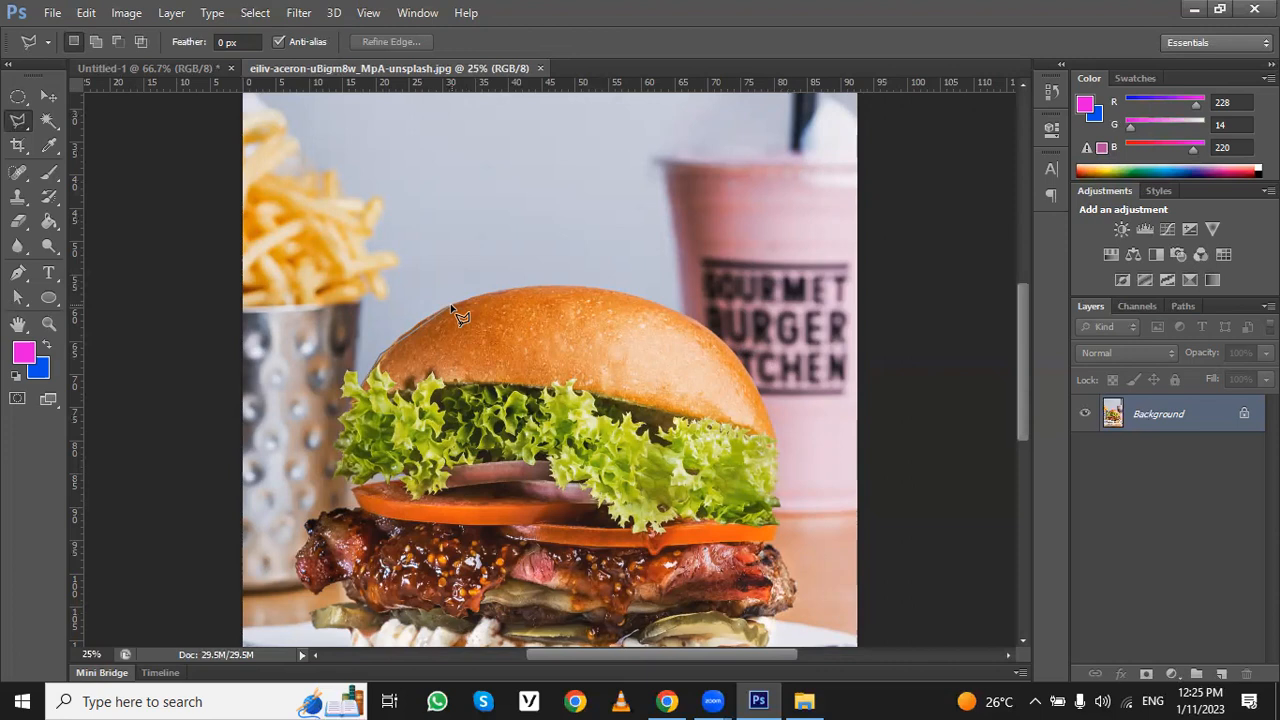
right_click(20, 122)
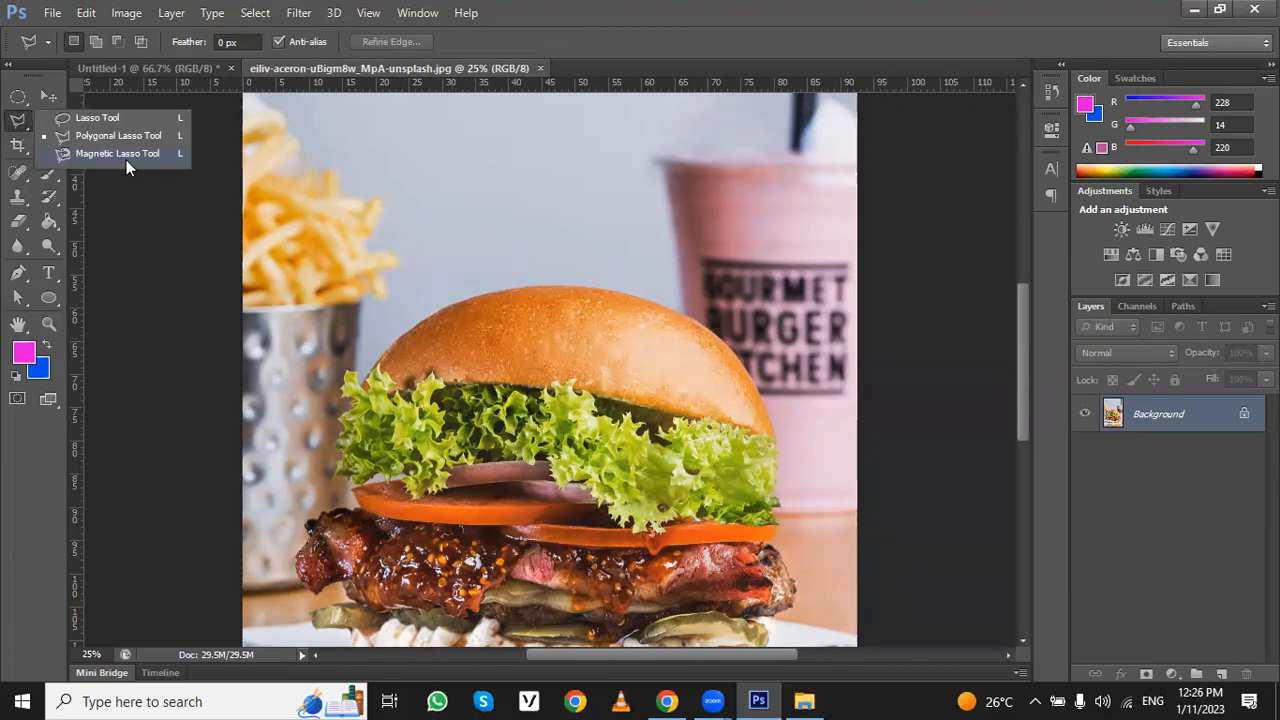
scroll(426, 292, "down", 5)
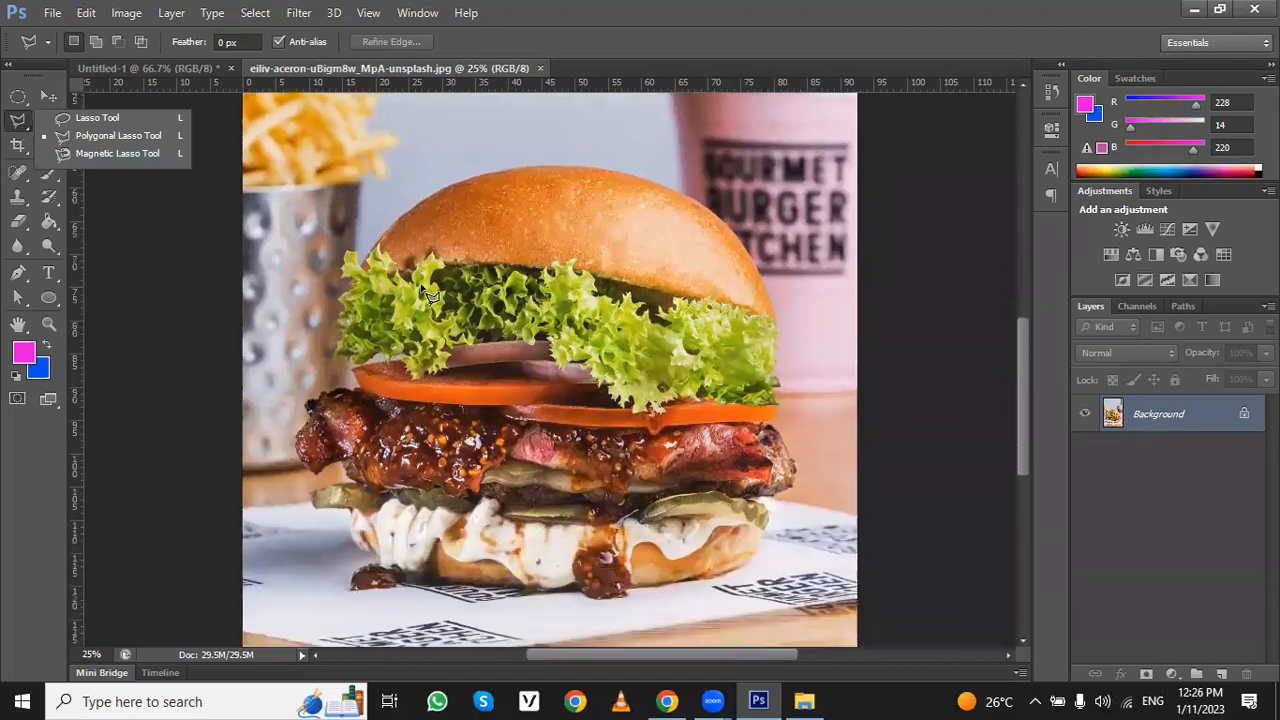
left_click(133, 151)
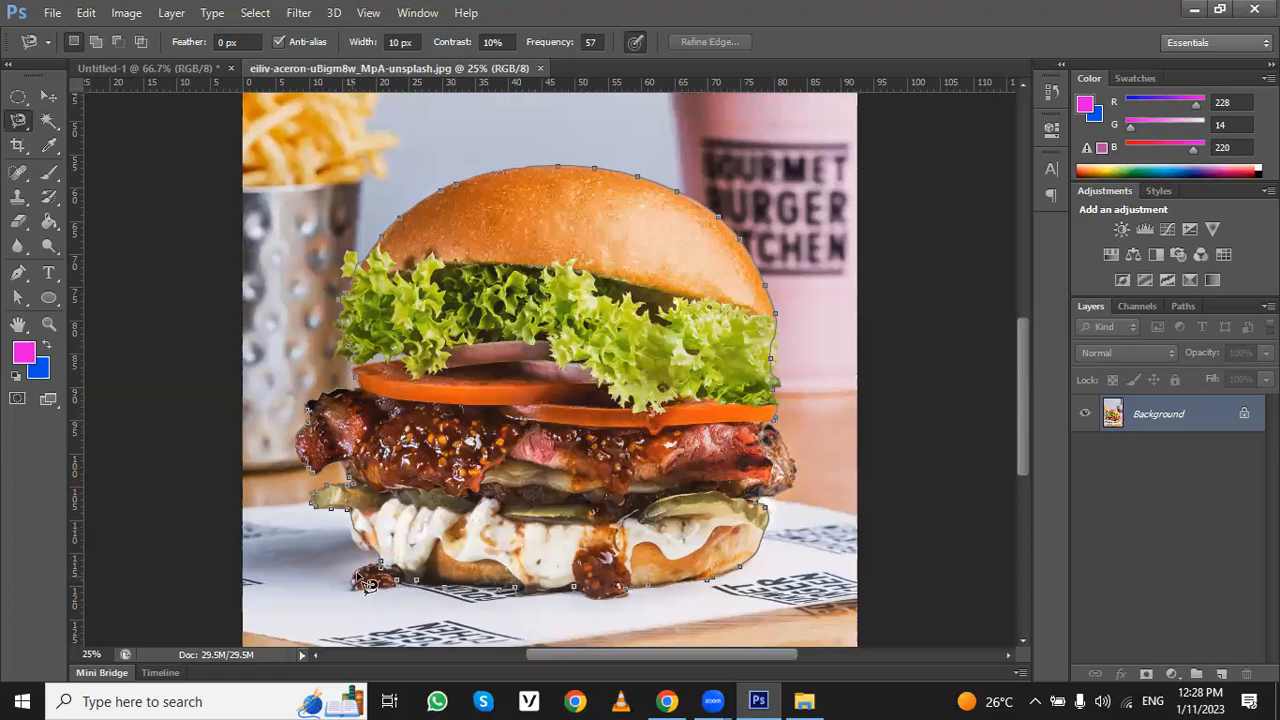
left_click(390, 580)
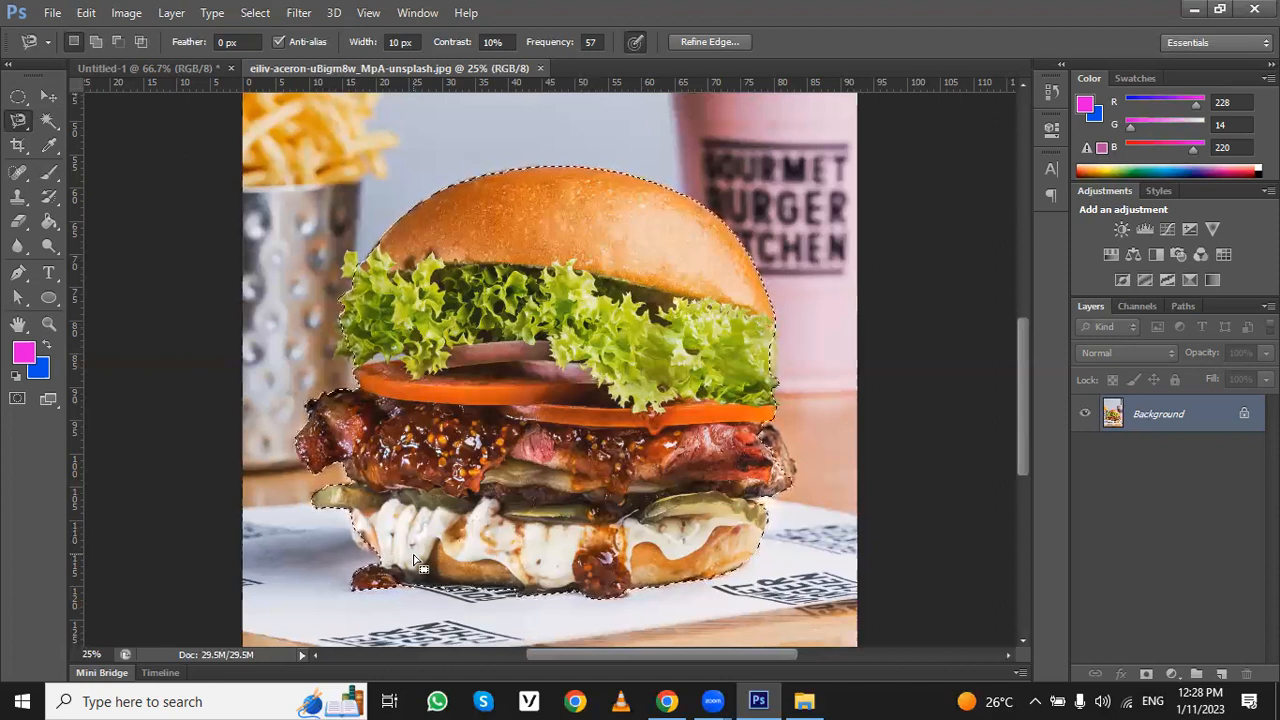
- Add the missed meat edge on the burger's right side to the selection with the freehand Lasso tool
key("ctrl+plus")
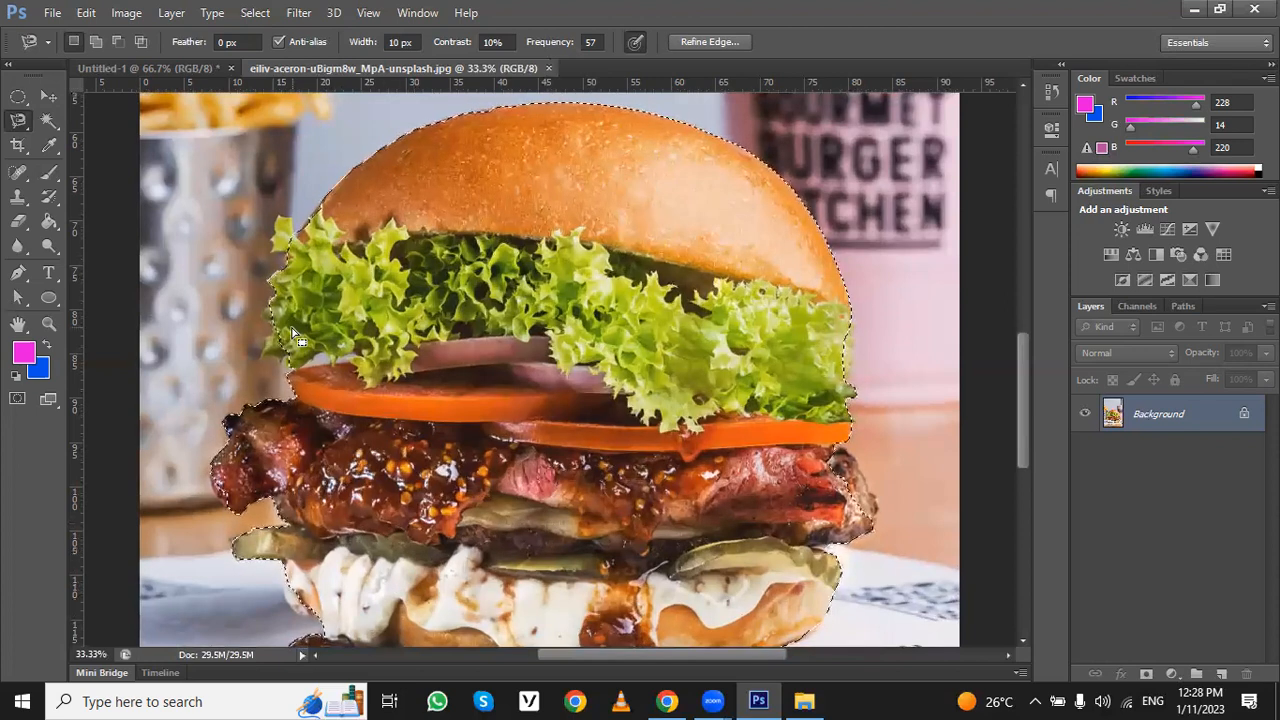
scroll(697, 393, "down", 2)
scroll(697, 393, "down", 2)
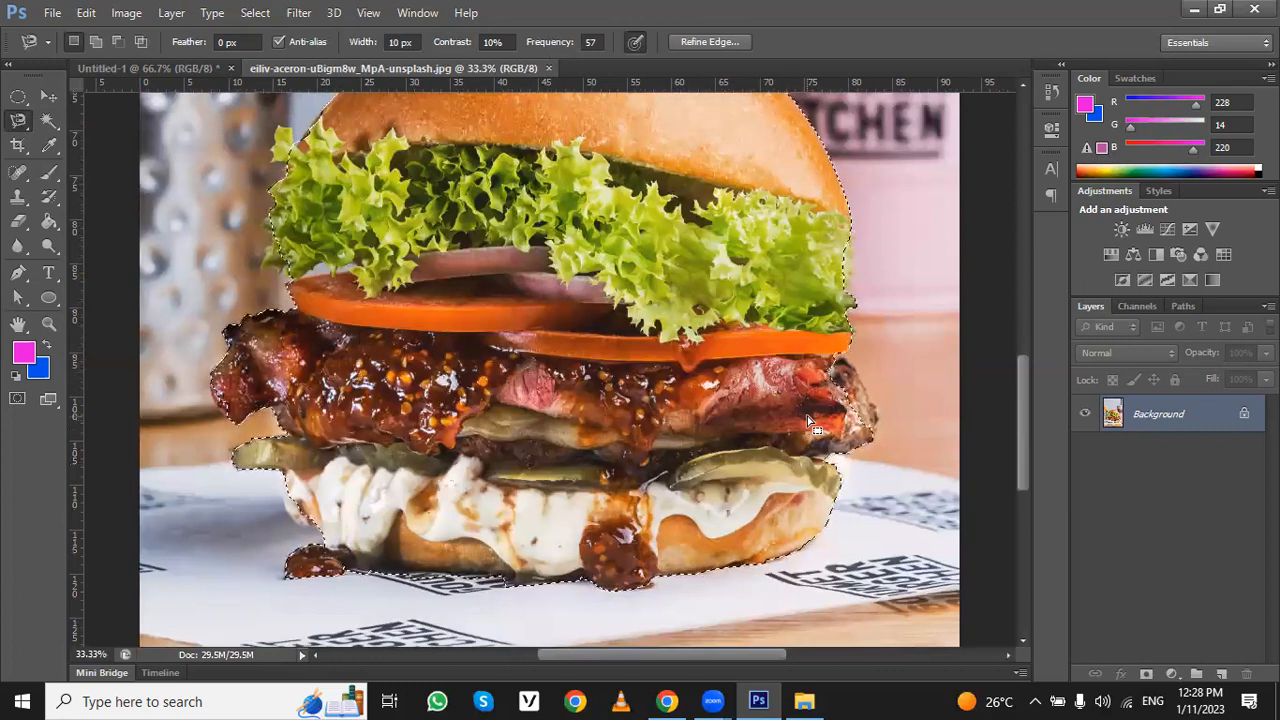
right_click(19, 122)
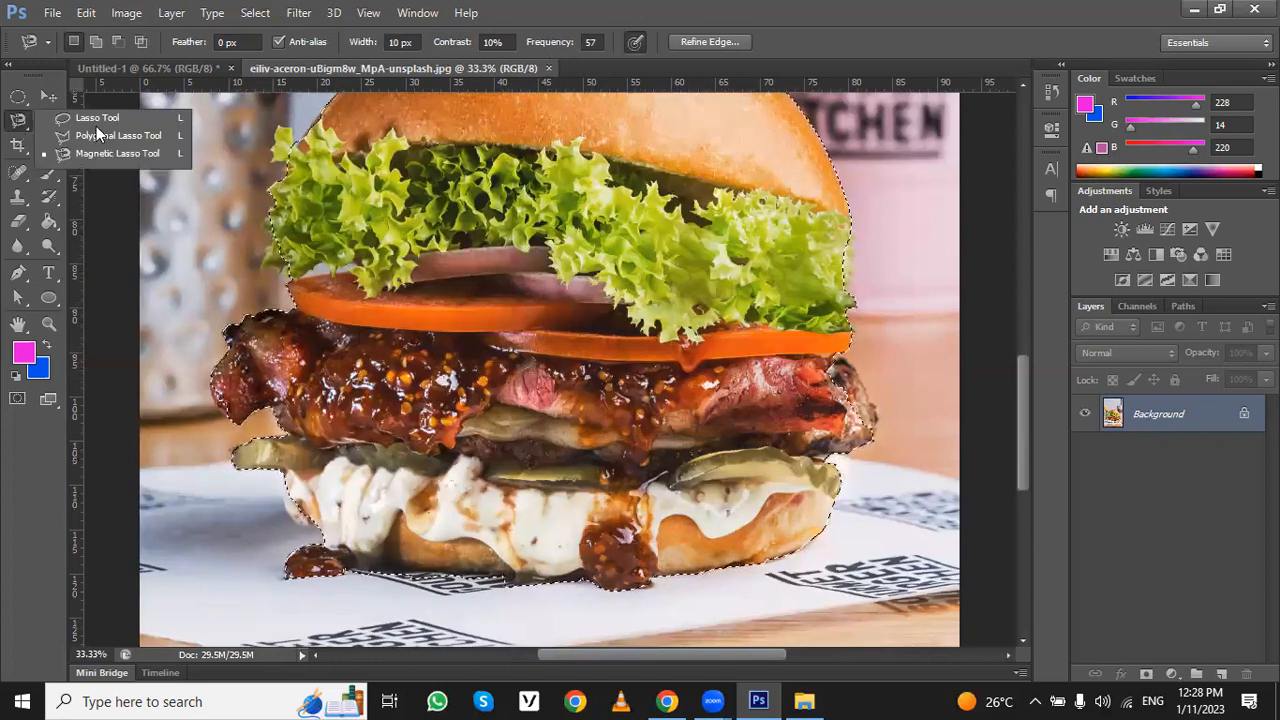
left_click(101, 120)
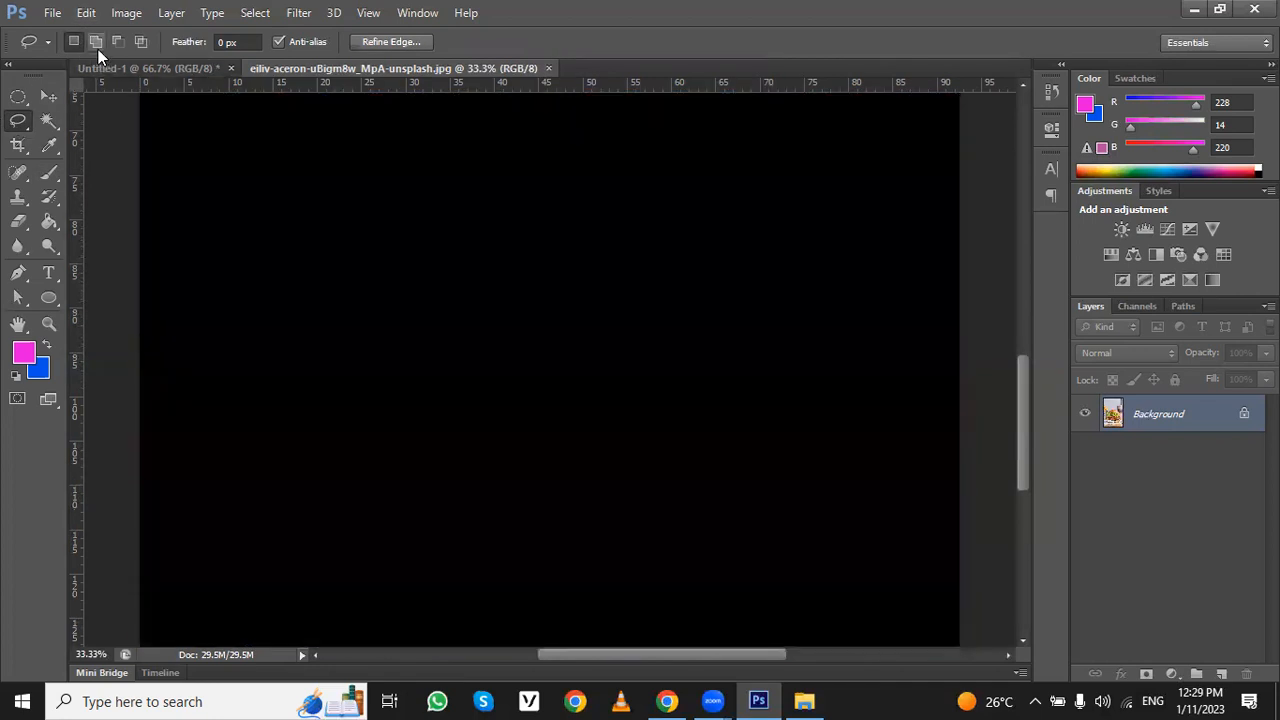
left_click(97, 45)
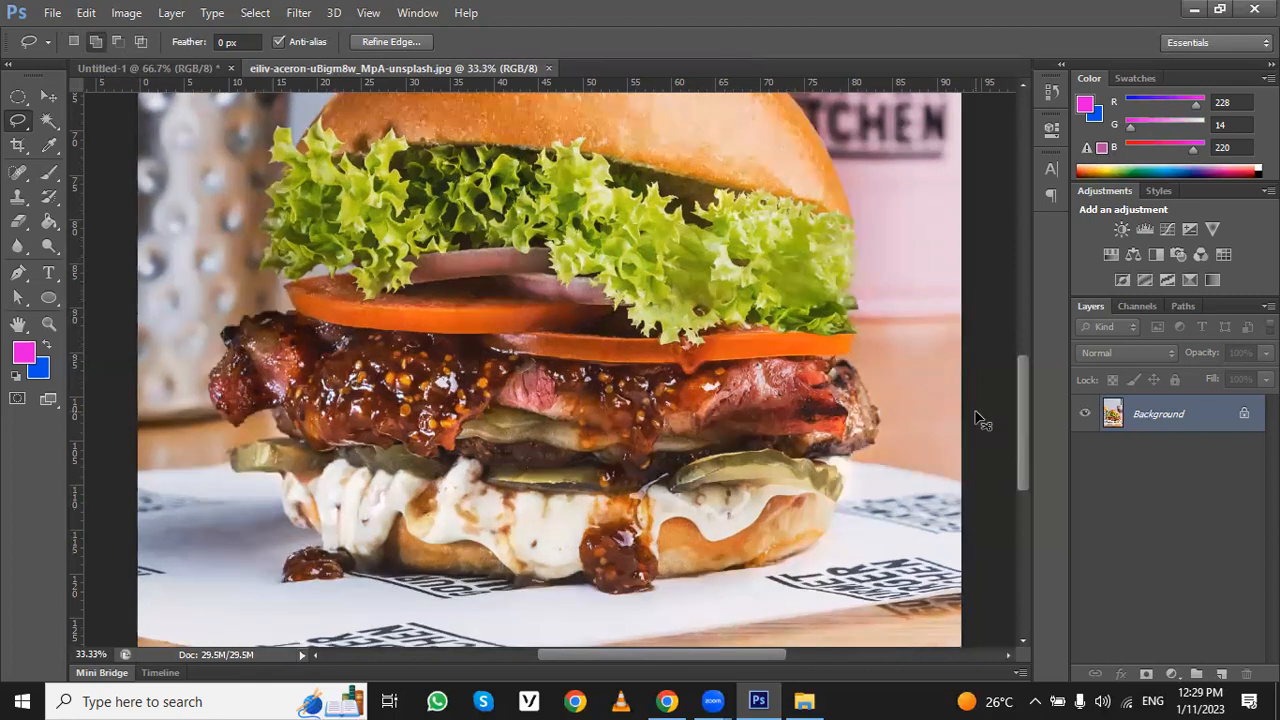
key("ctrl+plus")
key("ctrl+plus")
mouse_move(341, 305)
left_mouse_down()
mouse_move(319, 317)
mouse_move(130, 290)
left_mouse_up()
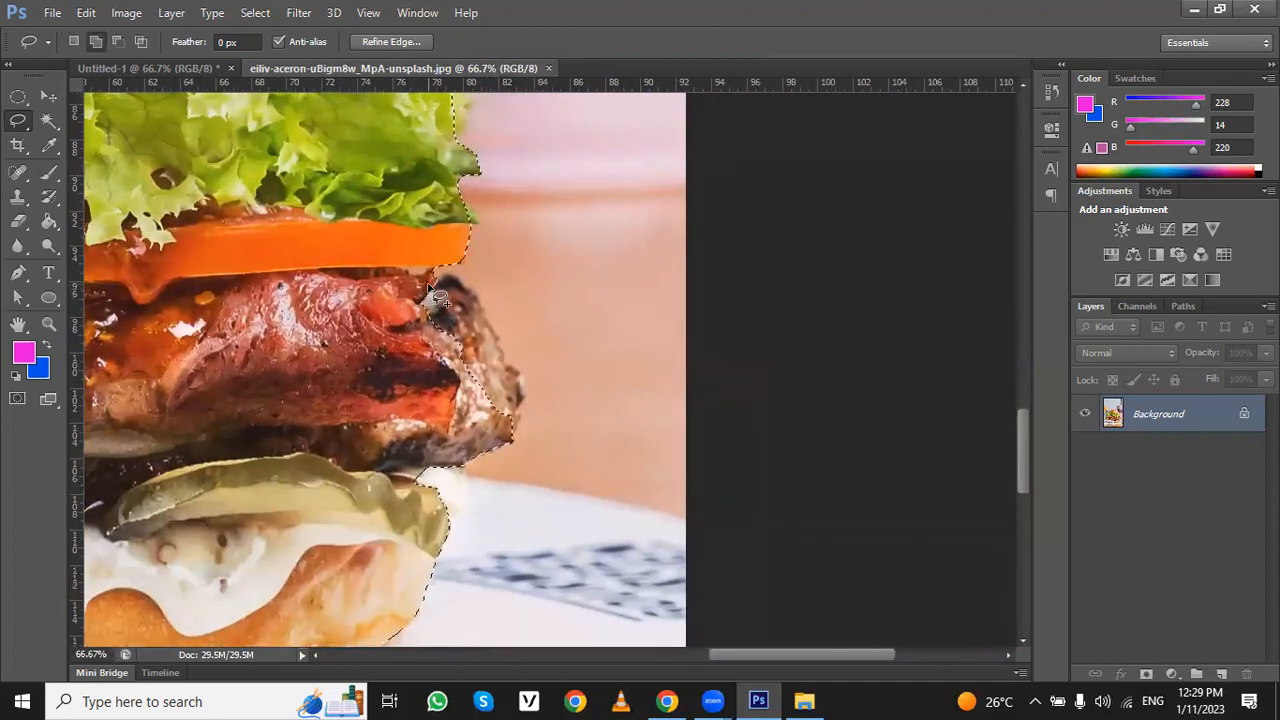
mouse_move(473, 299)
left_mouse_down()
mouse_move(528, 405)
mouse_move(513, 439)
mouse_move(467, 423)
mouse_move(417, 374)
mouse_move(436, 288)
left_mouse_up()
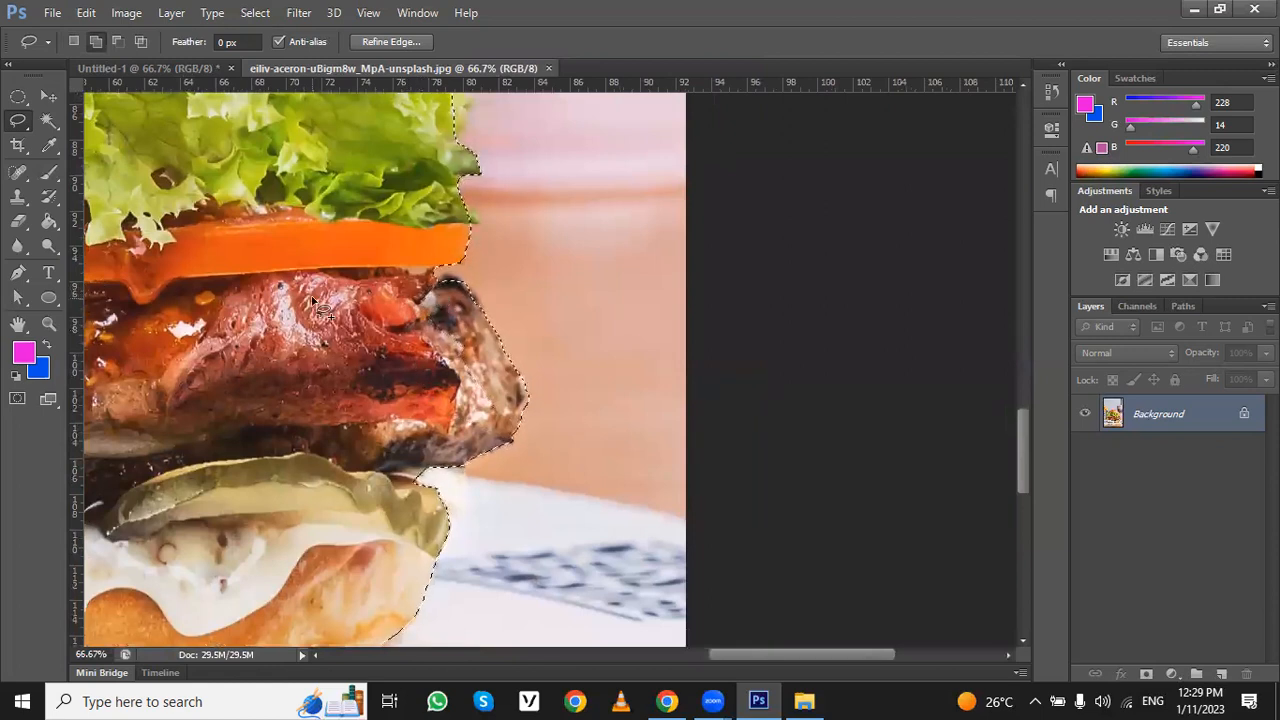
- Add the missed lettuce tip on the burger's left side to the selection with the freehand Lasso tool
key("ctrl+minus")
key("ctrl+minus")
key("ctrl+minus")
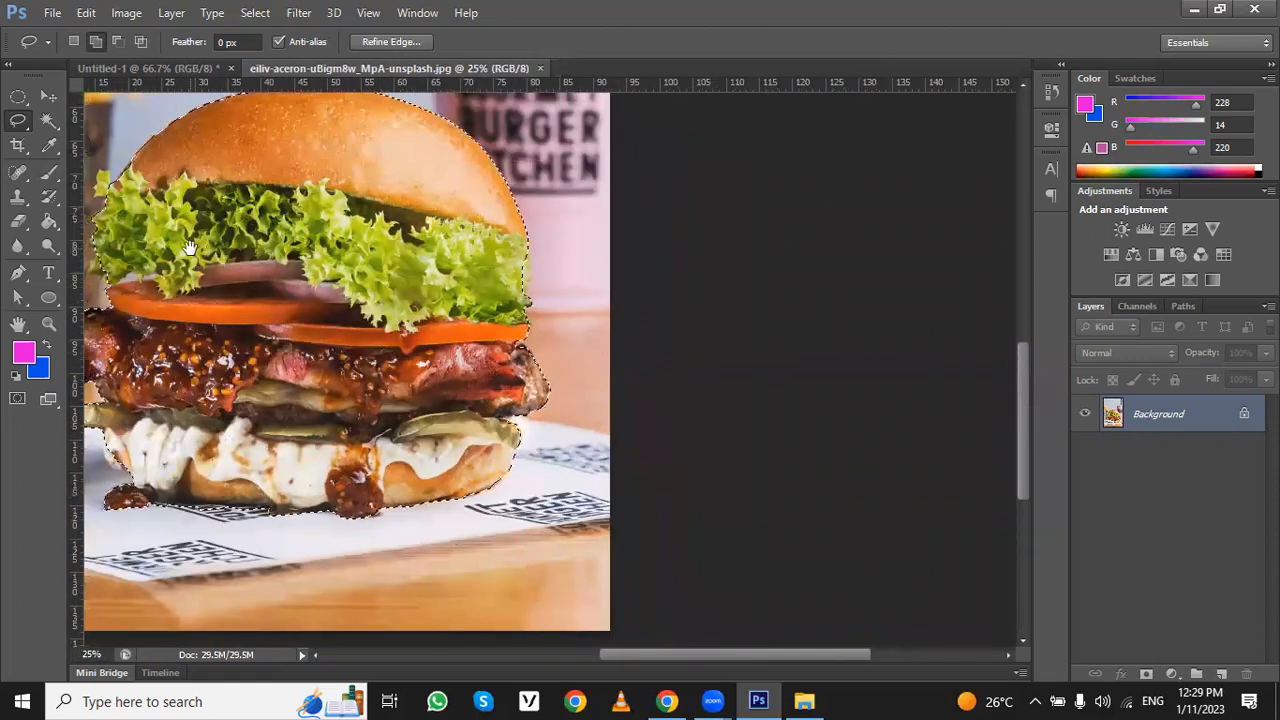
left_click_drag(205, 250, 318, 330)
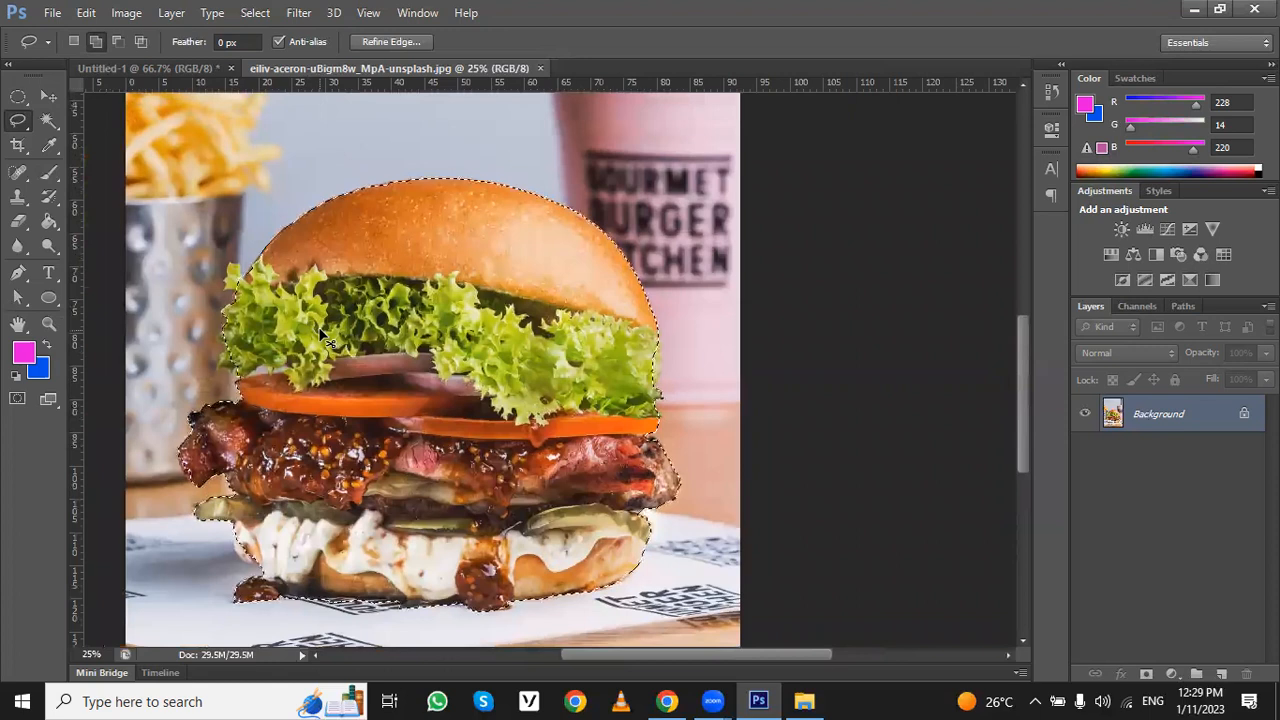
key("ctrl+plus")
key("ctrl+plus")
key("ctrl+plus")
left_click_drag(340, 240, 762, 433)
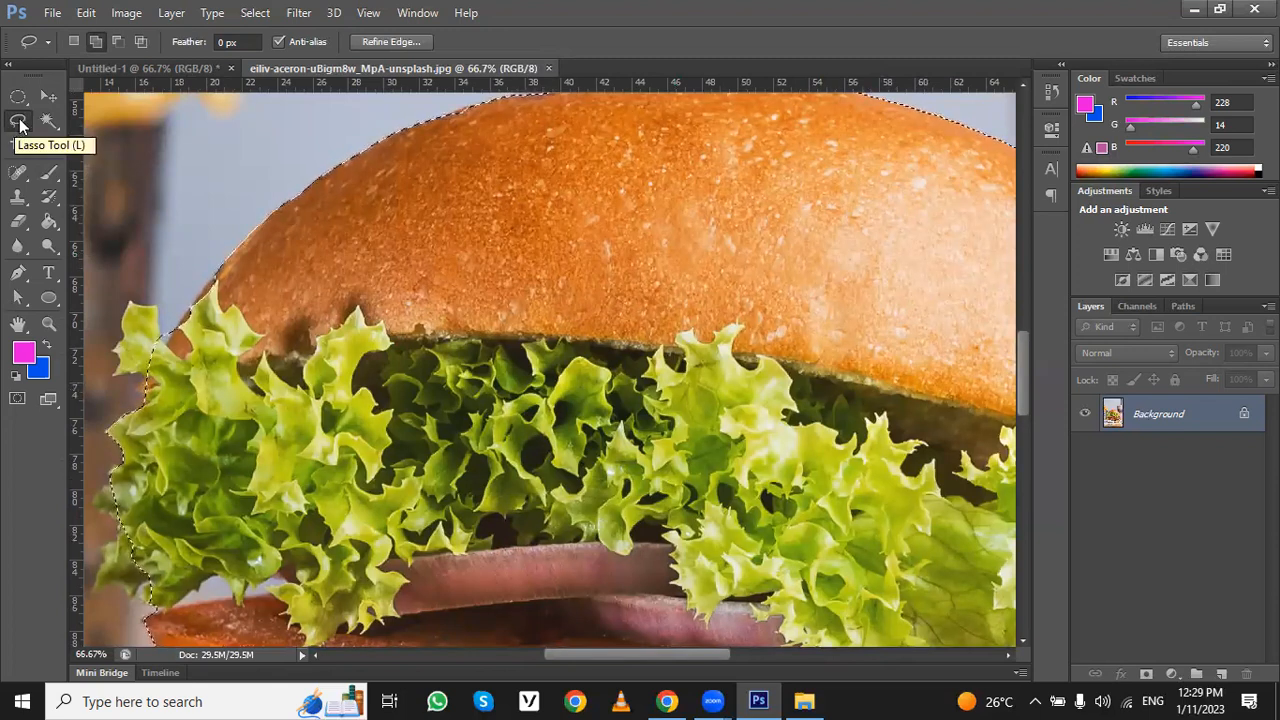
right_click(20, 124)
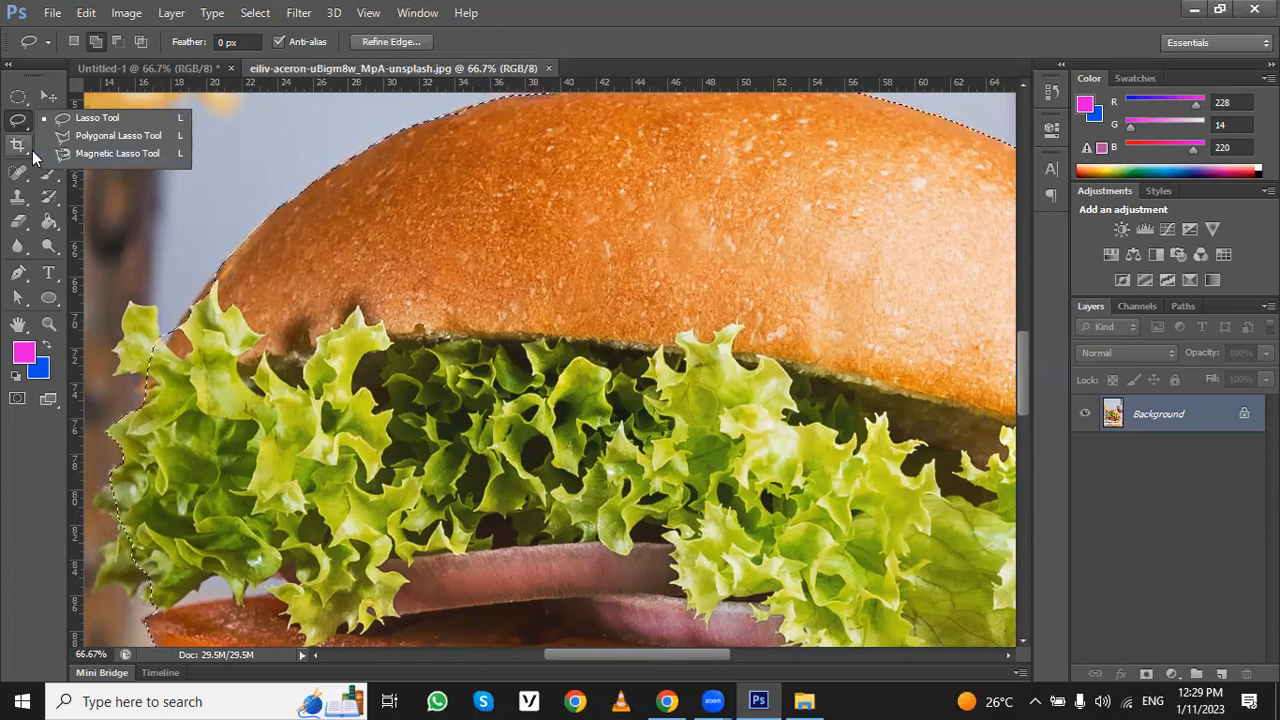
left_click(80, 120)
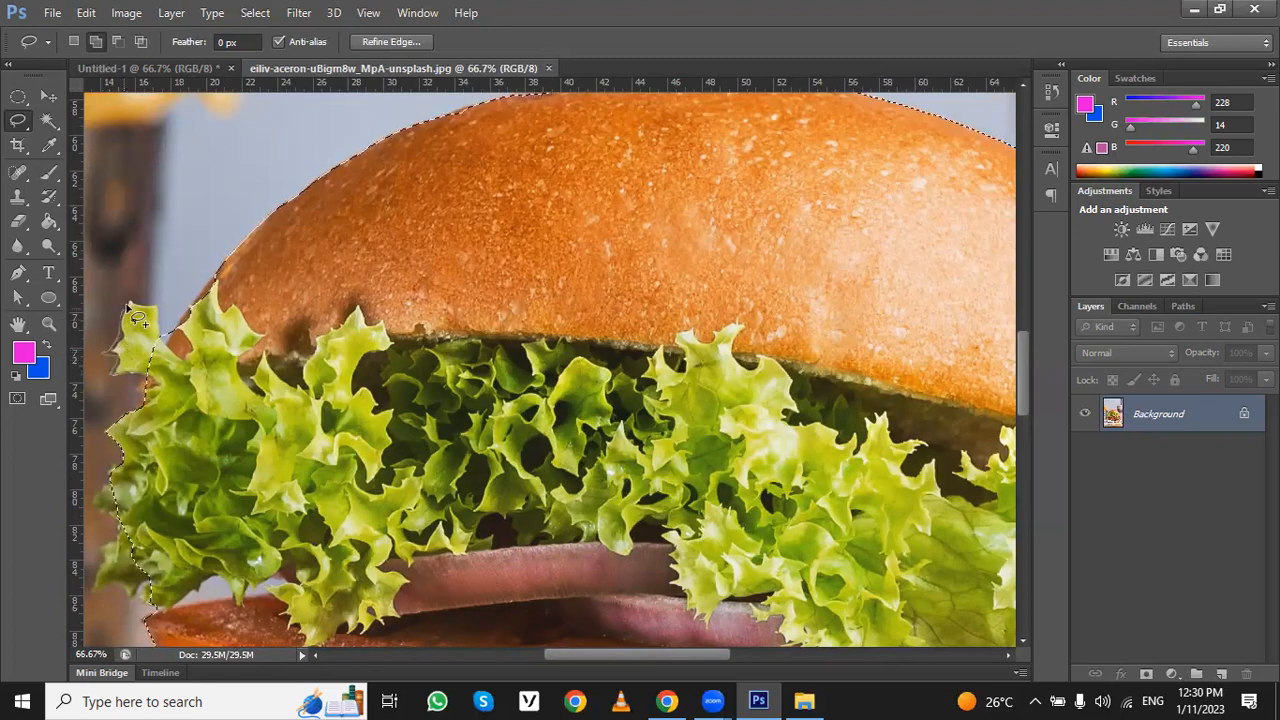
left_click_drag(164, 311, 152, 385)
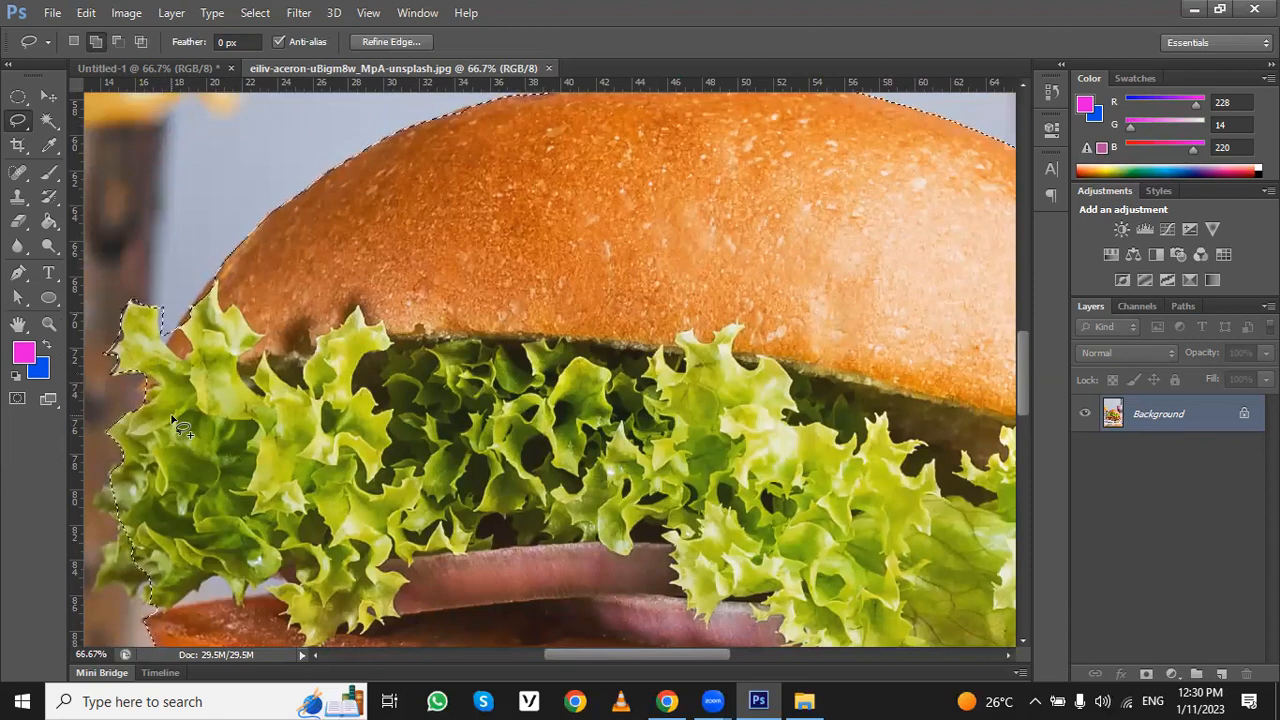
- Subtract the background gap between the left lettuce tip and the bun from the selection with the Polygonal Lasso tool
key("ctrl+plus")
key("ctrl+plus")
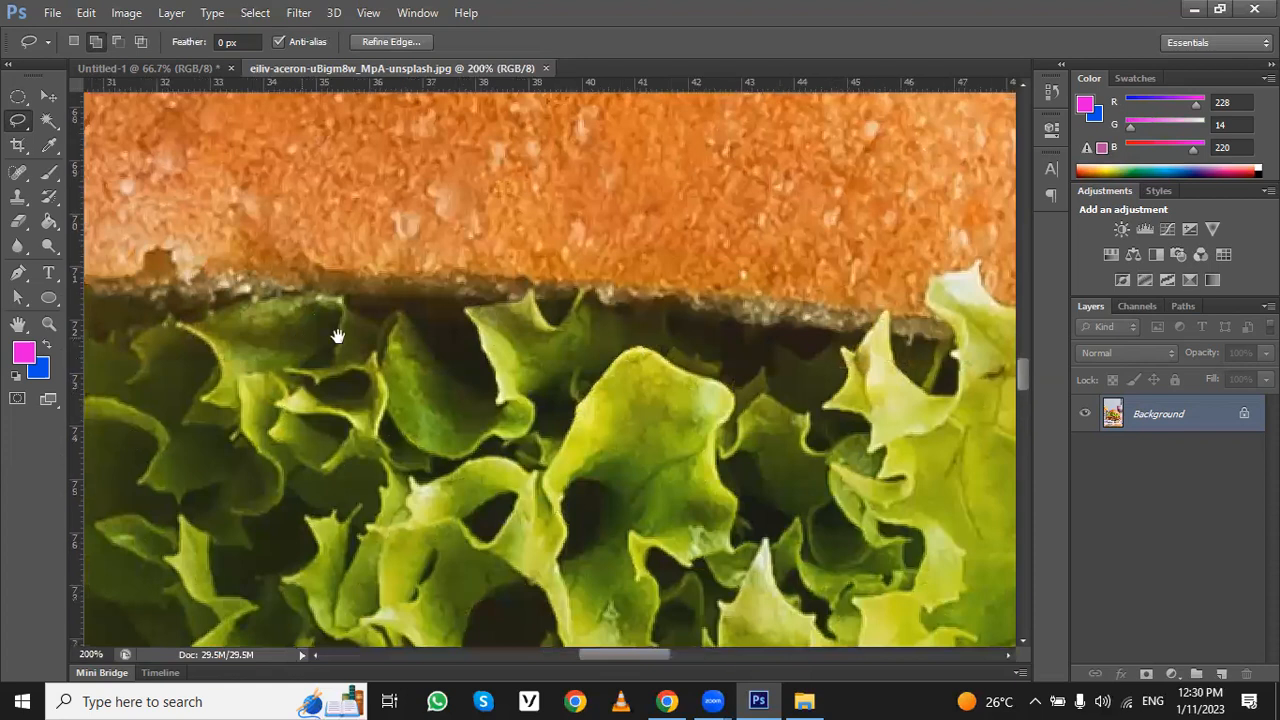
left_click_drag(390, 335, 812, 331)
left_click_drag(238, 329, 936, 398)
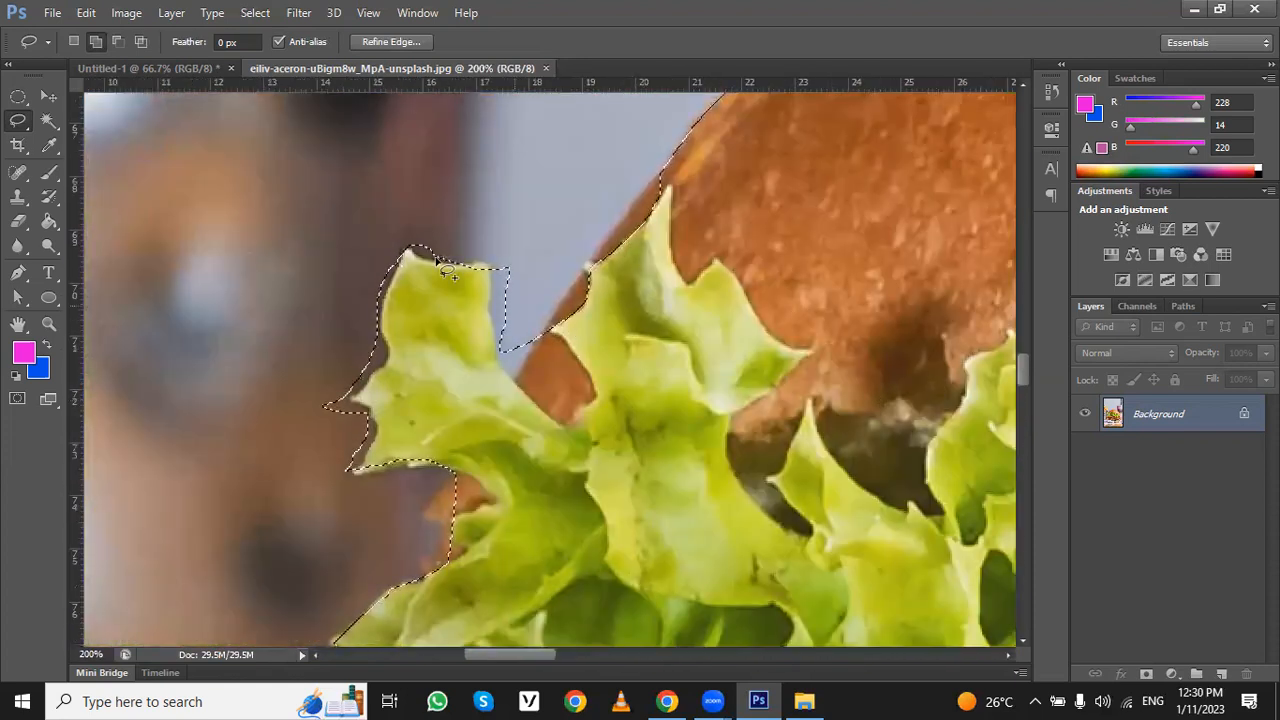
right_click(18, 120)
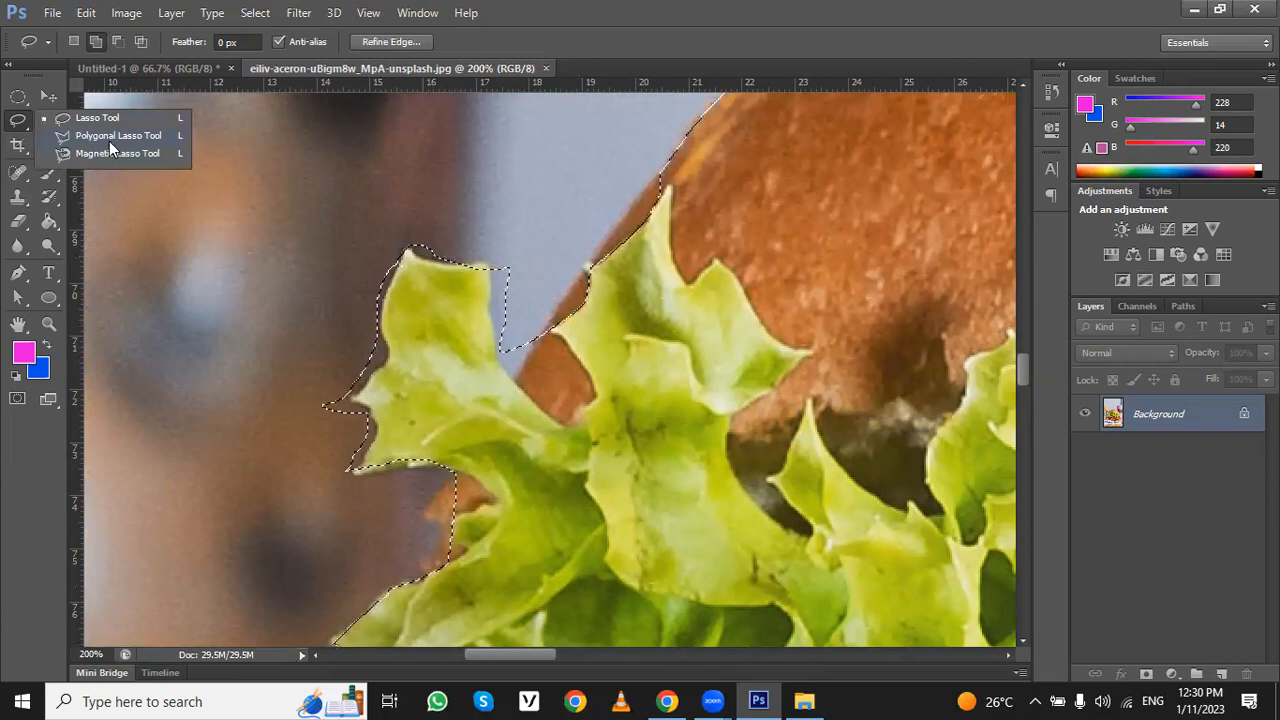
left_click(115, 136)
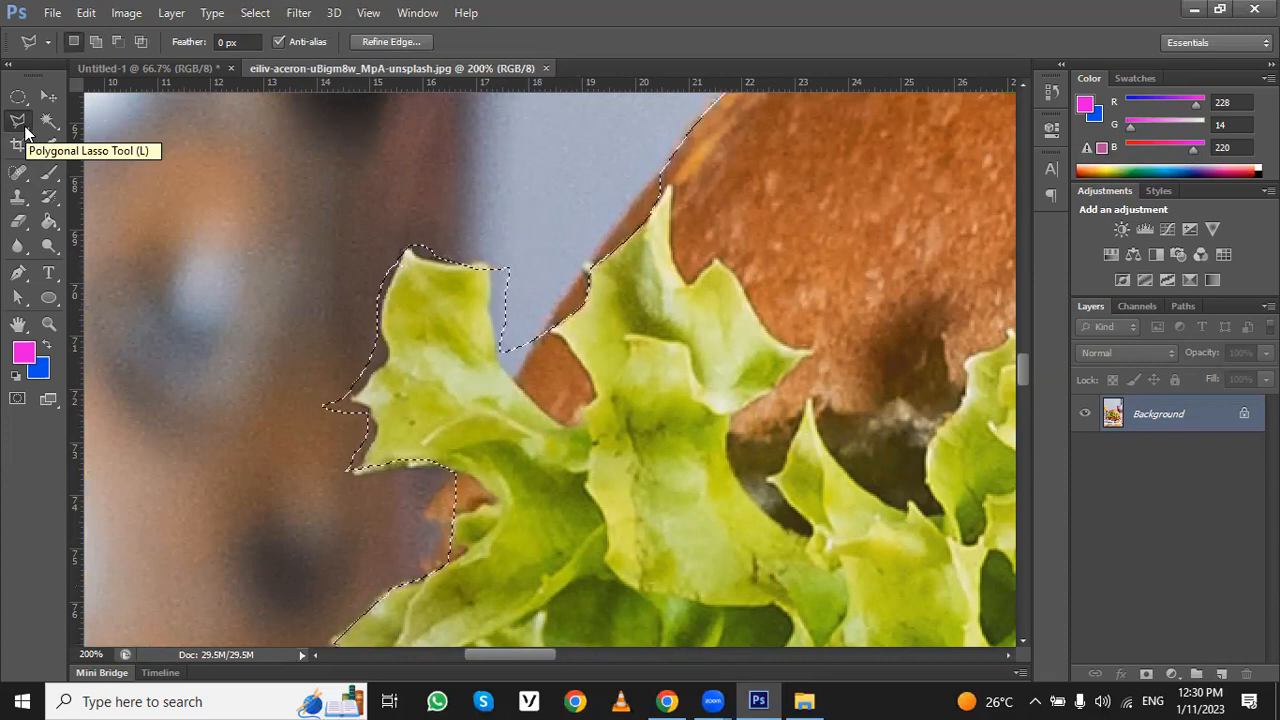
left_click(117, 41)
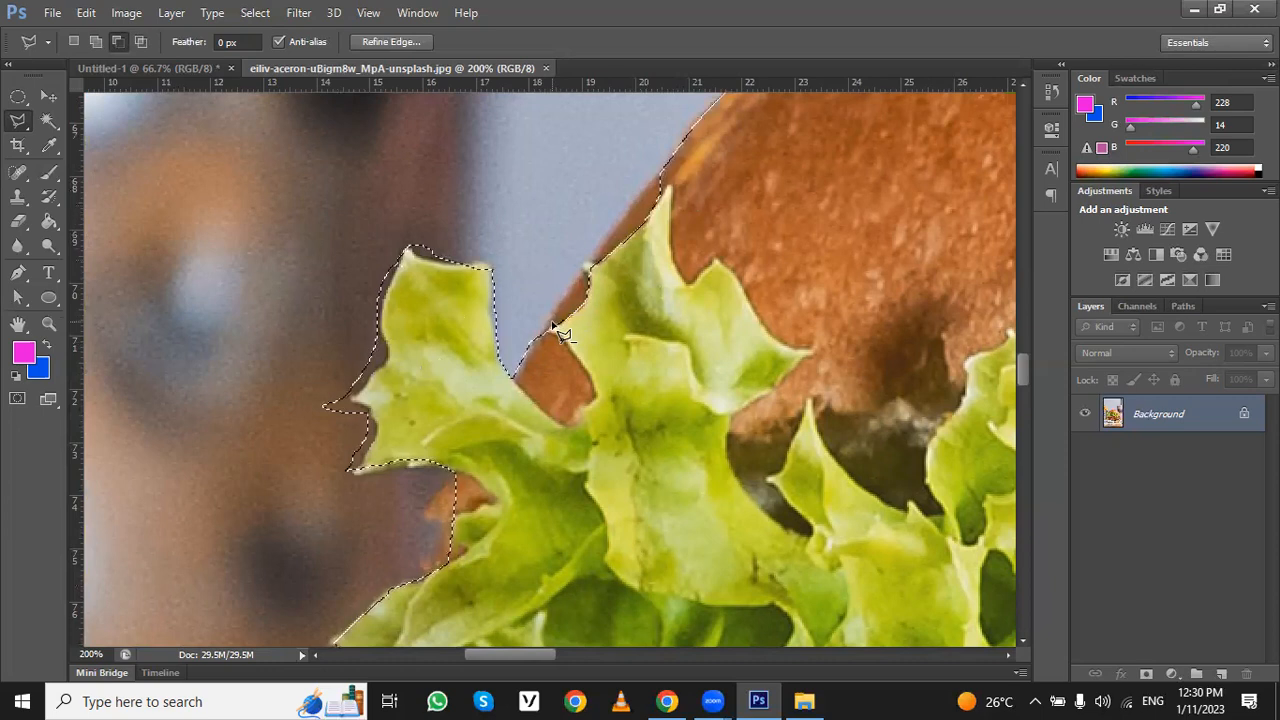
- Add the missed bun edge beside the left lettuce leaves to the selection with the Magnetic Lasso tool
right_click(18, 128)
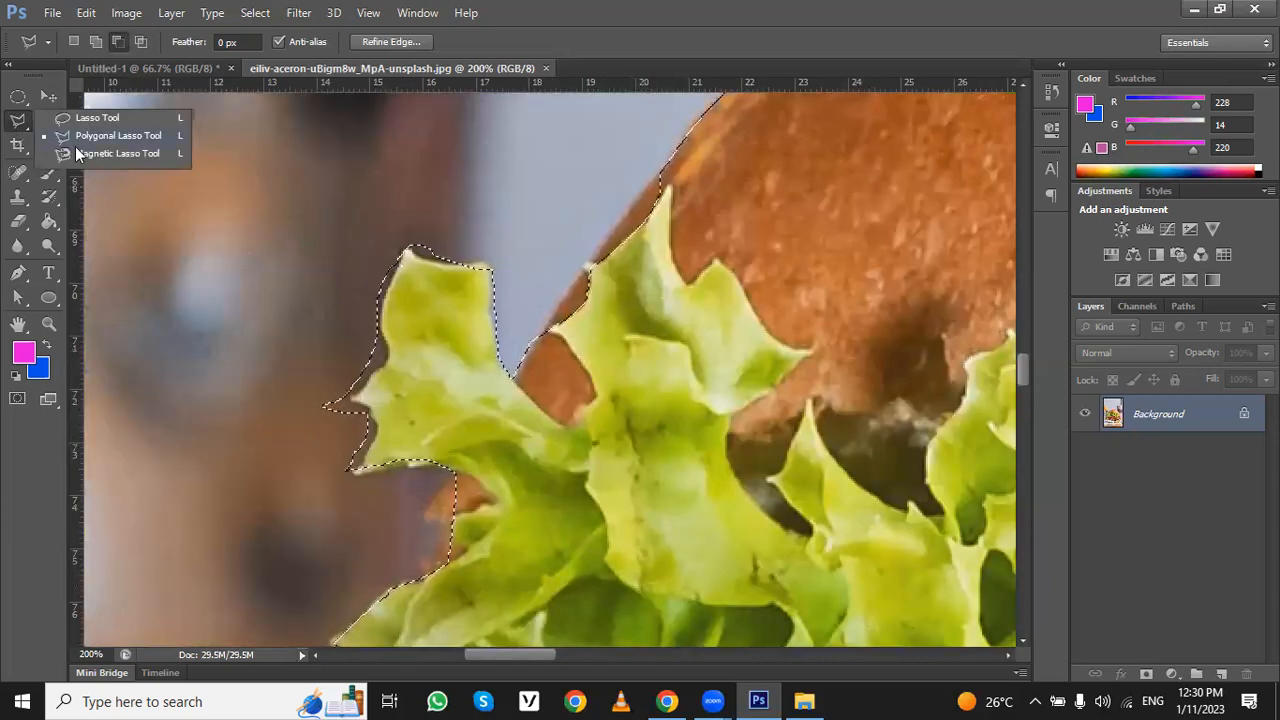
left_click(81, 152)
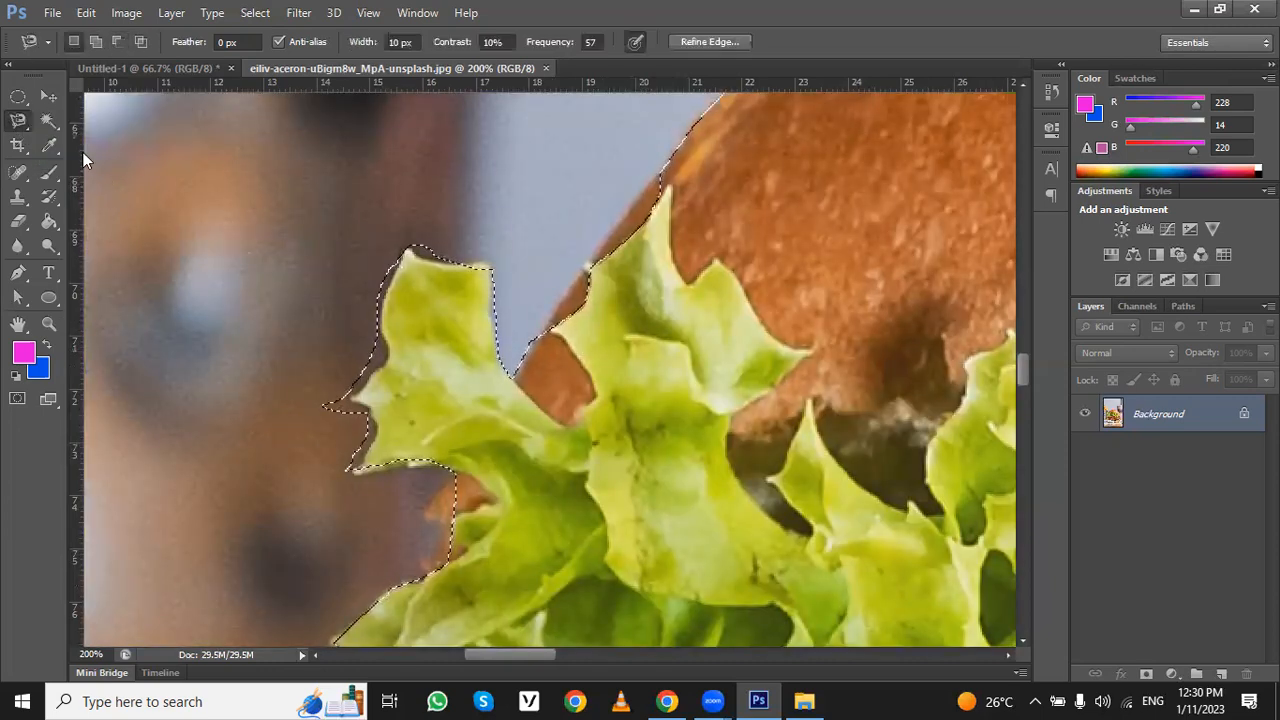
left_click(96, 46)
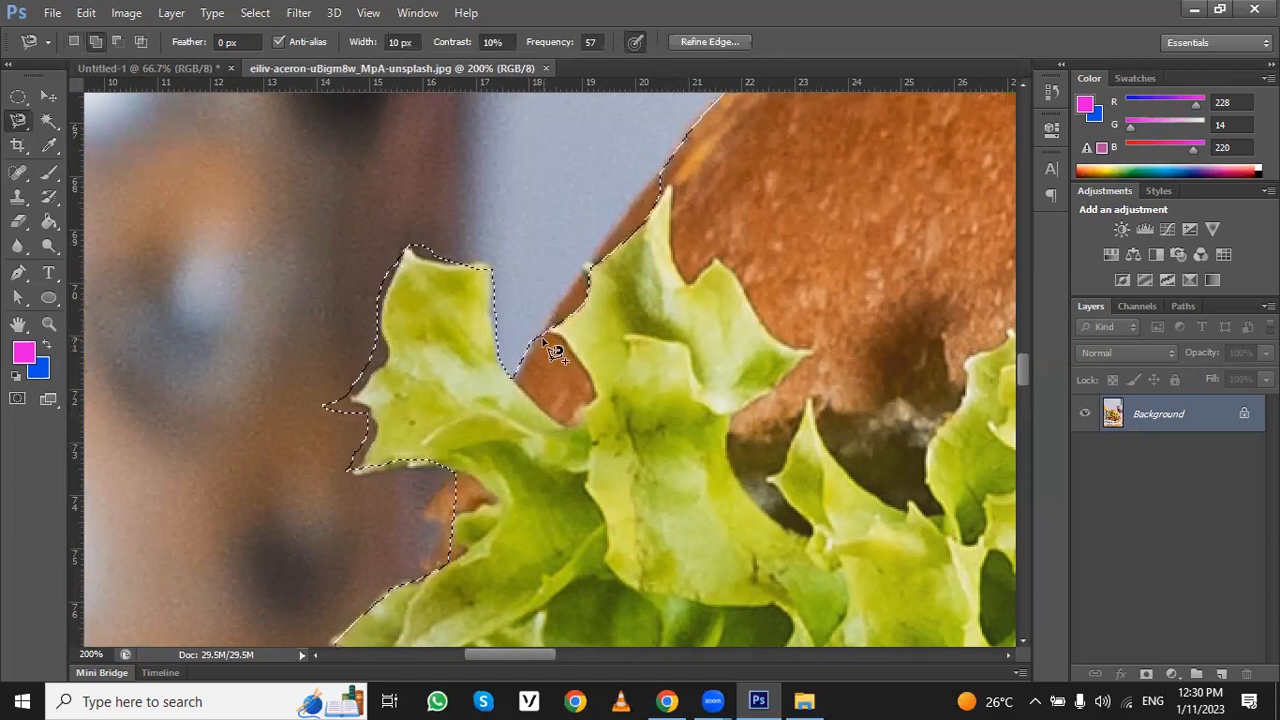
left_click(542, 328)
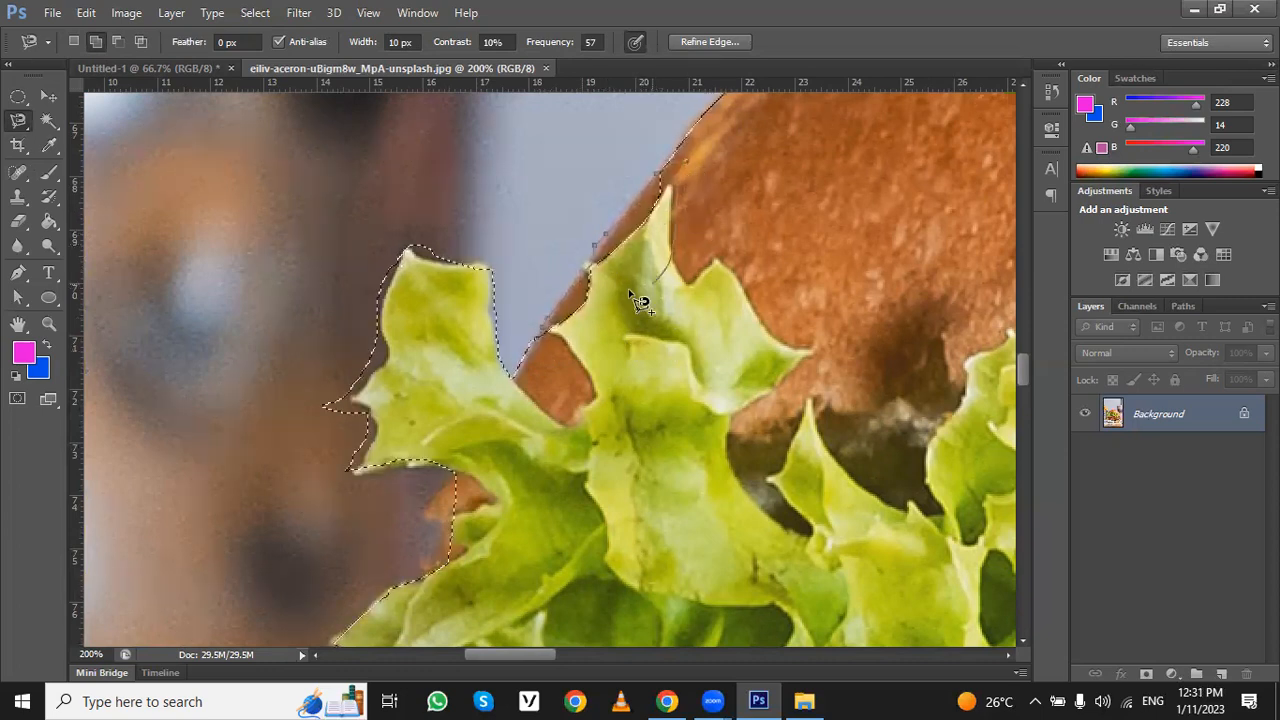
double_click(548, 355)
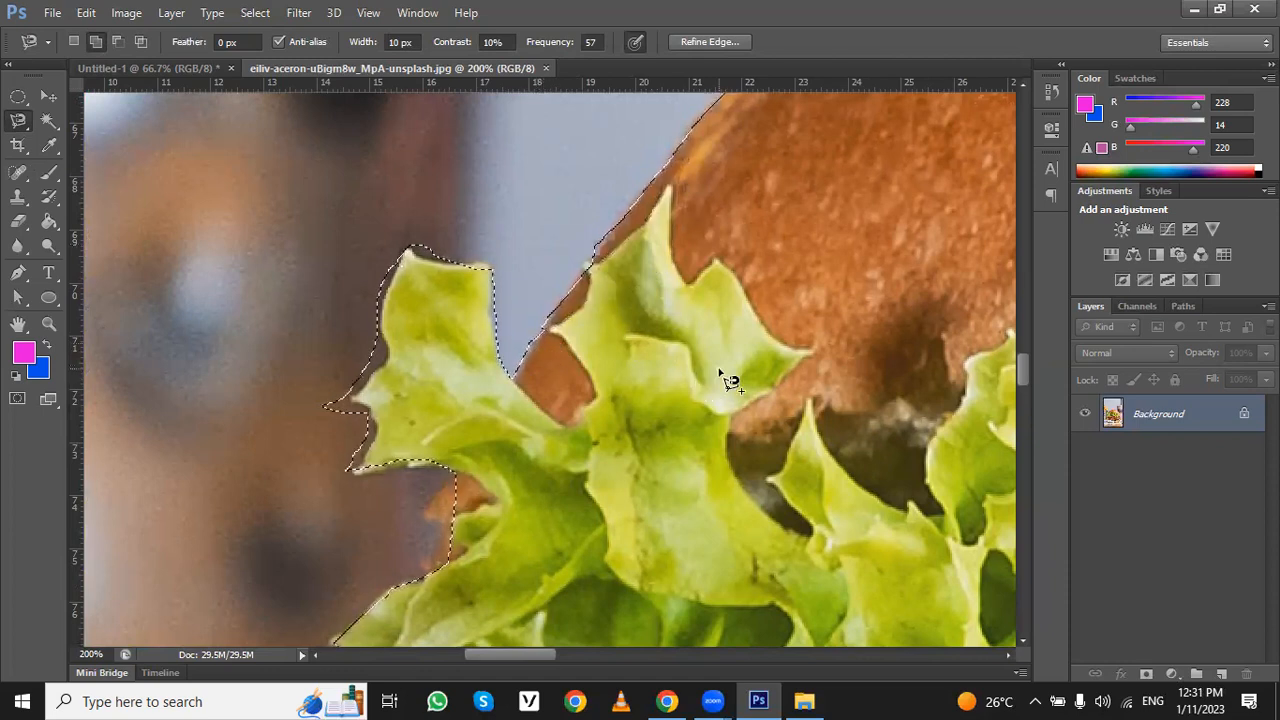
- Copy the selected burger and paste it into the blank Untitled-1 document
key("ctrl+0")
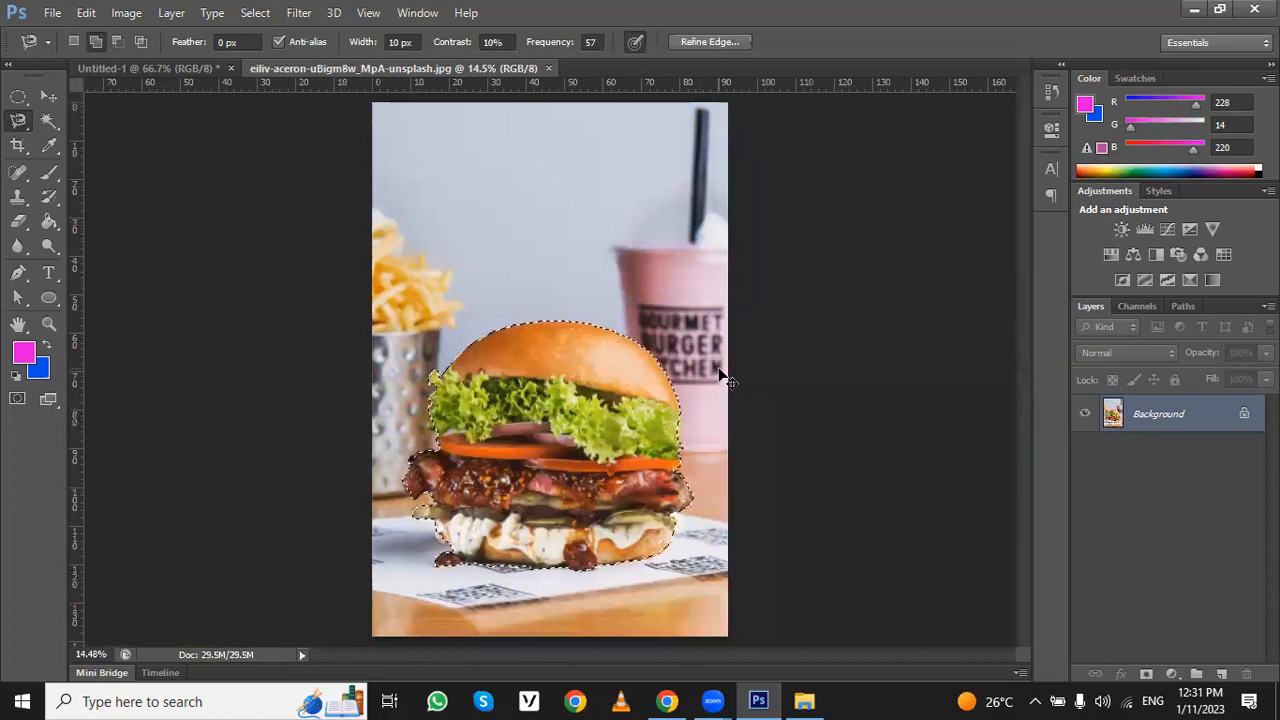
left_click(85, 13)
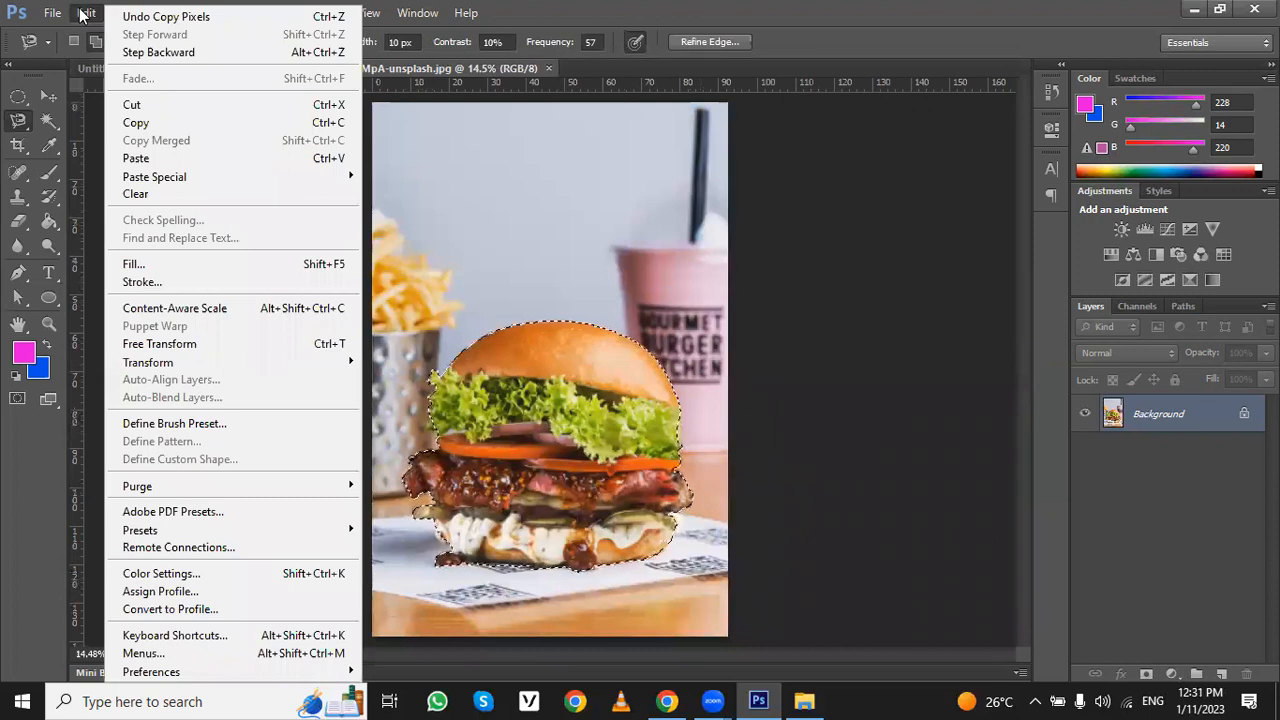
left_click(161, 125)
left_click(165, 69)
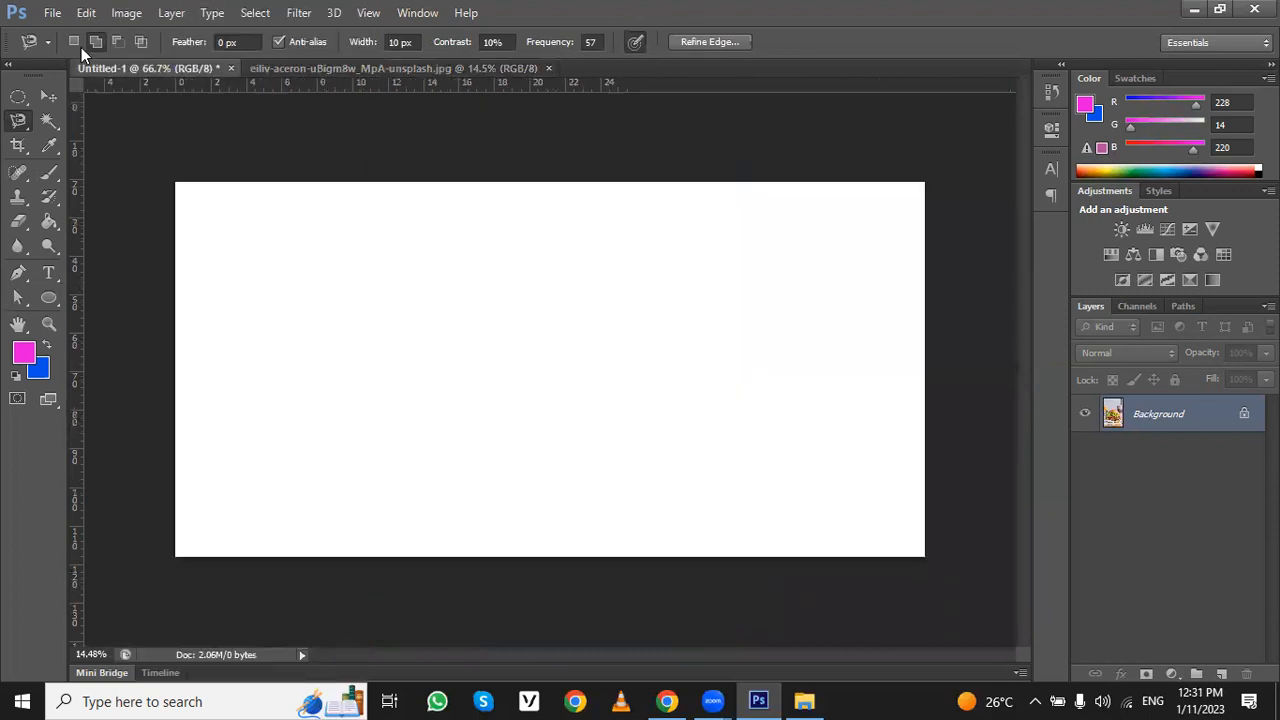
left_click(88, 13)
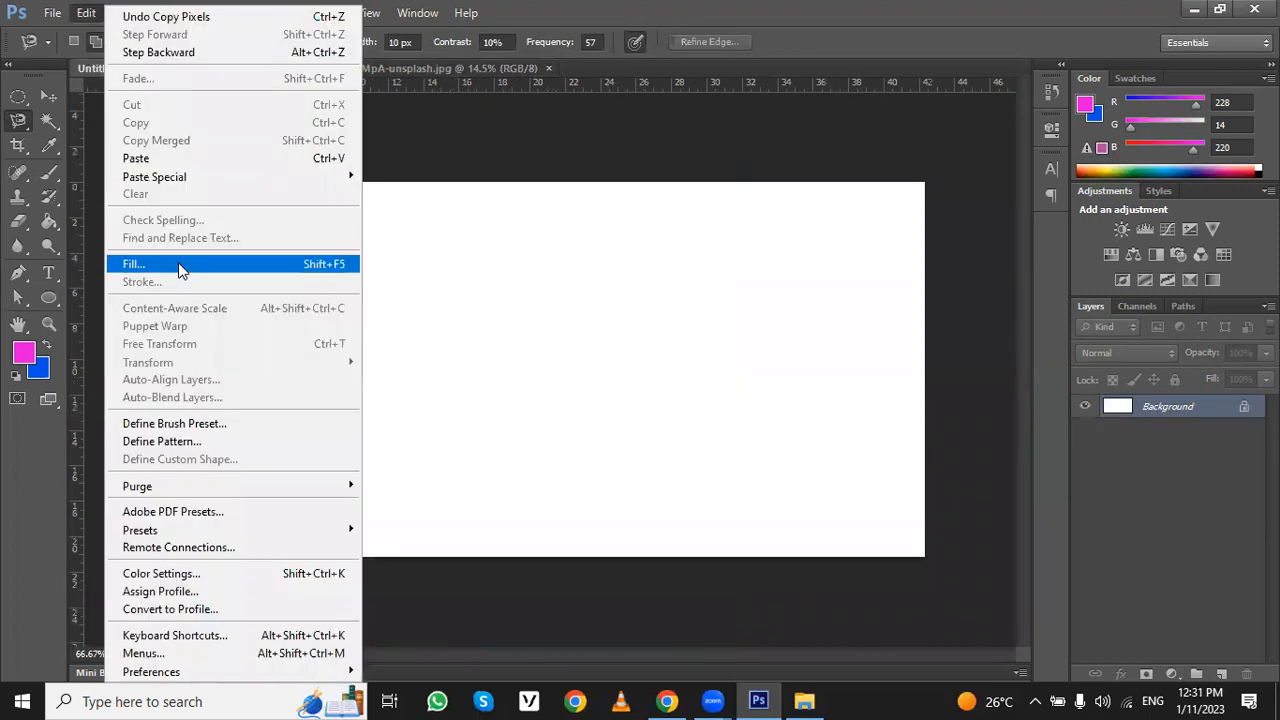
left_click(185, 160)
- Scale the pasted burger down to about 27% and move it onto the right half of the white canvas
left_click(52, 99)
left_click_drag(533, 364, 490, 360)
key("ctrl+minus")
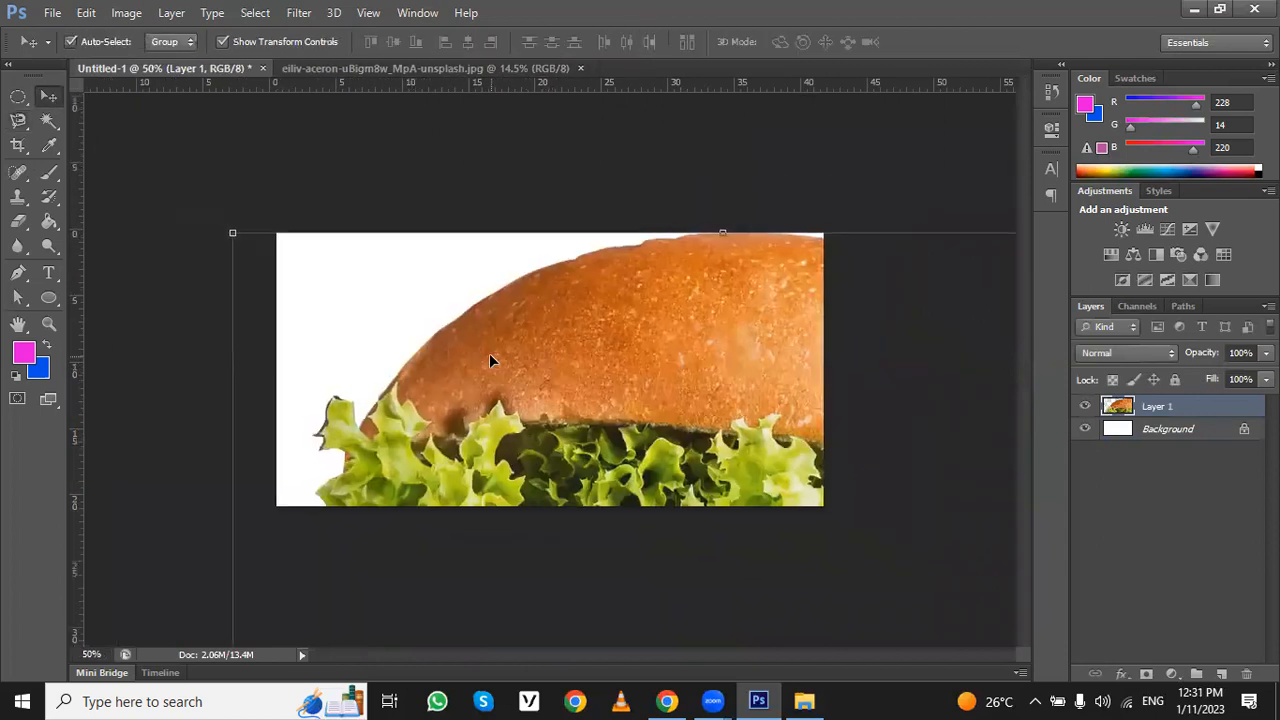
key("ctrl+minus")
key("ctrl+minus")
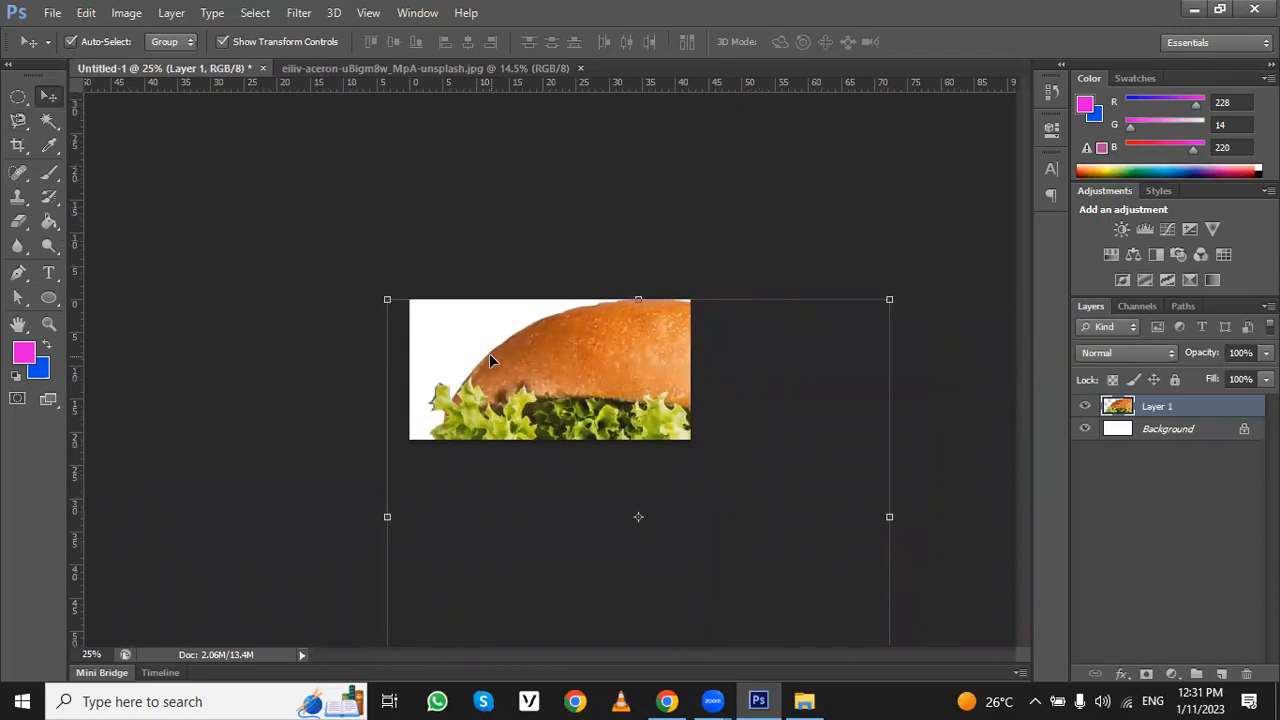
key("ctrl+minus")
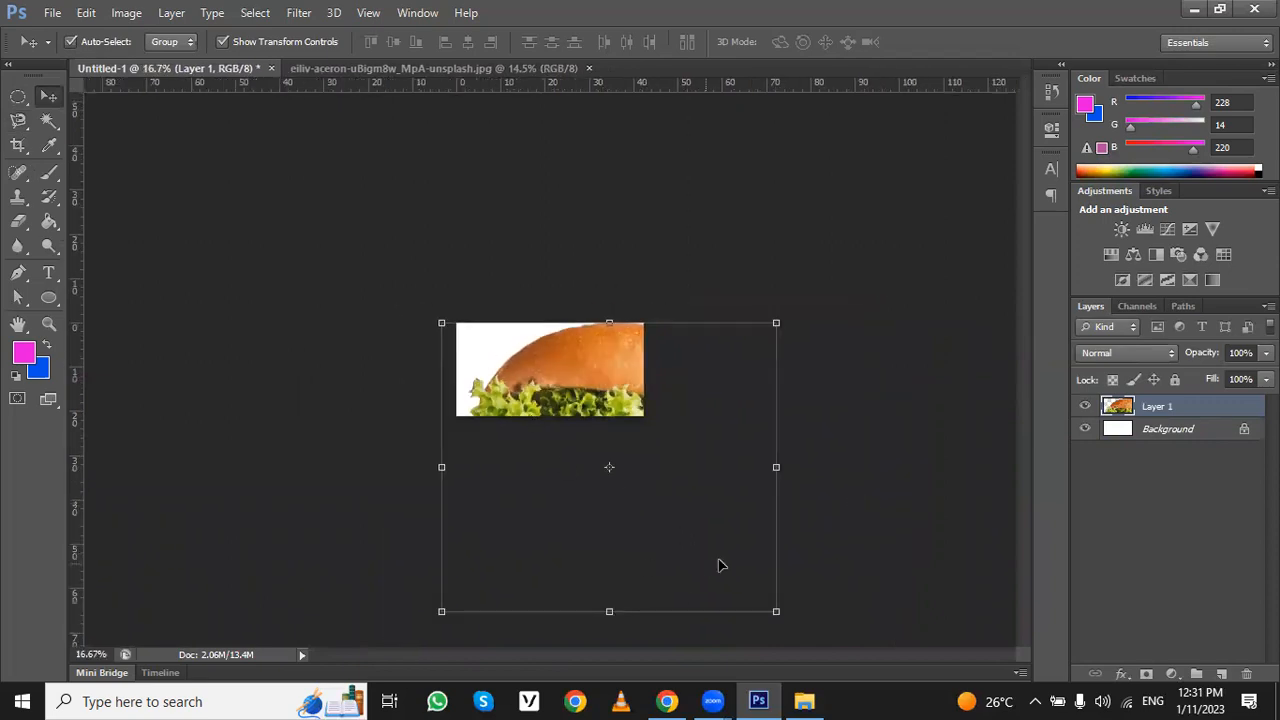
left_click_drag(775, 610, 566, 352)
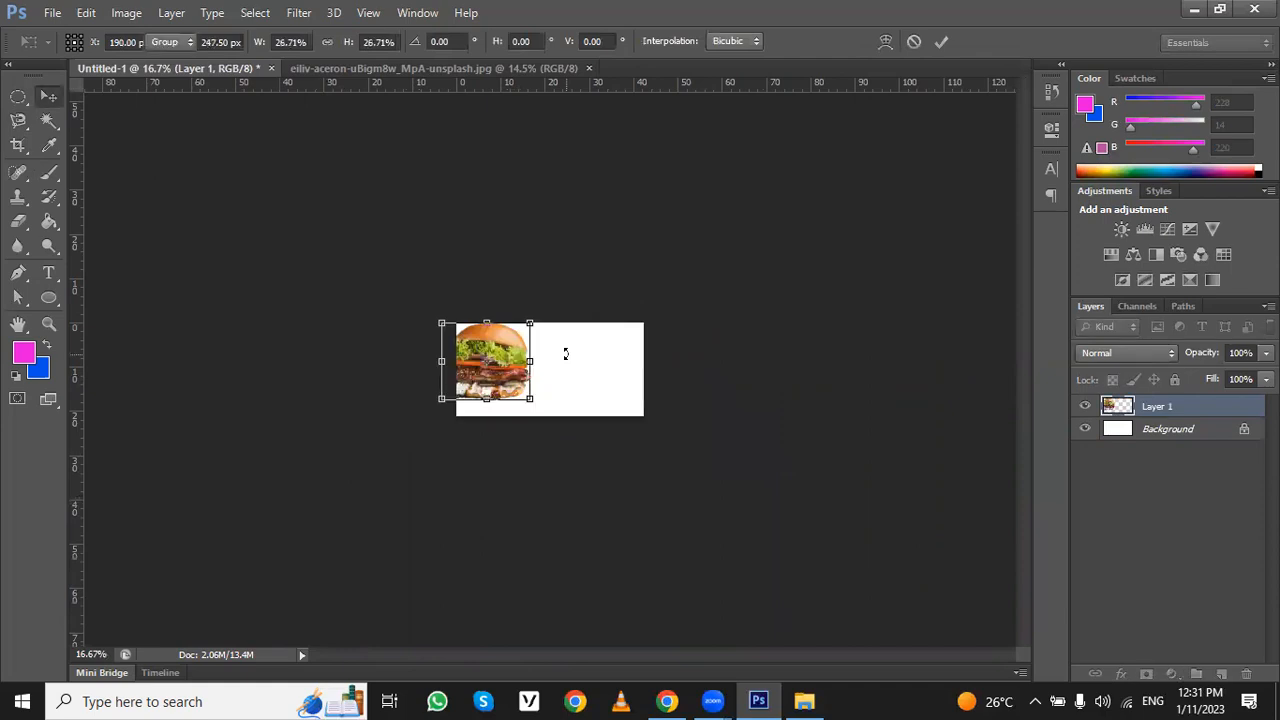
key("Return")
left_click_drag(502, 338, 583, 353)
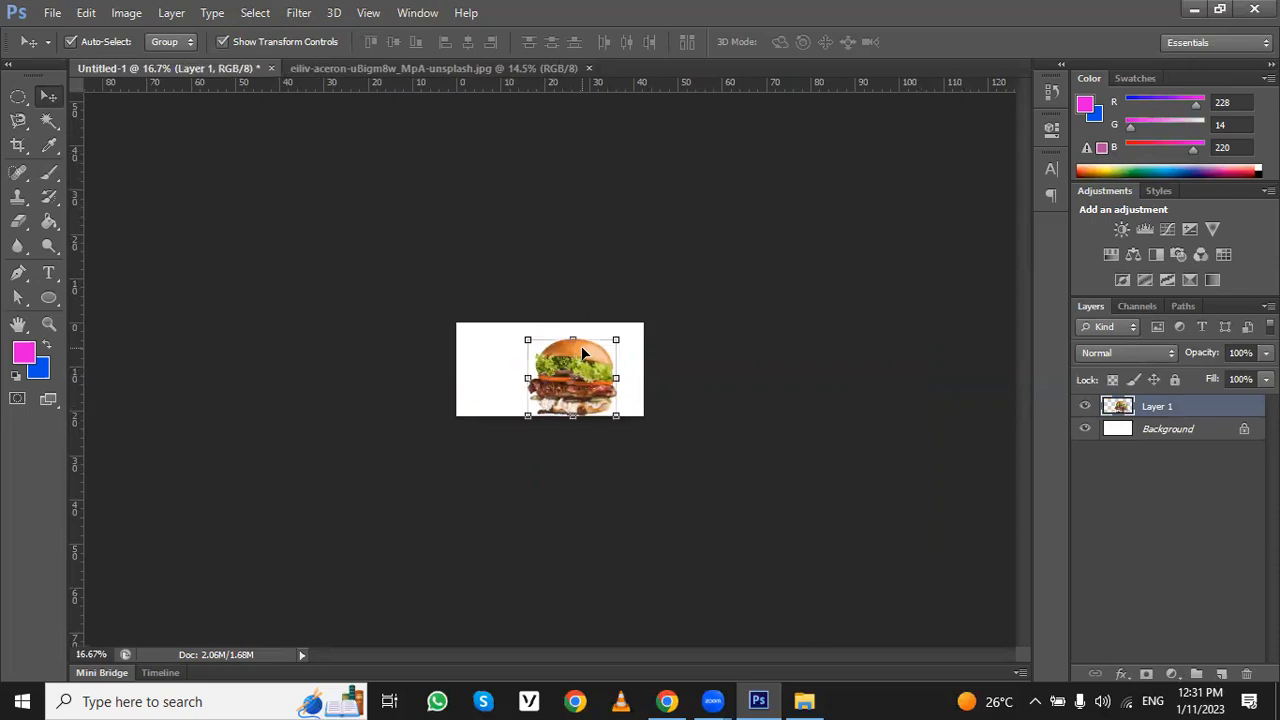
- Shrink the burger further to about 81% of its size and position it with a margin above the canvas's lower edge
key("ctrl+plus")
key("ctrl+plus")
key("ctrl+plus")
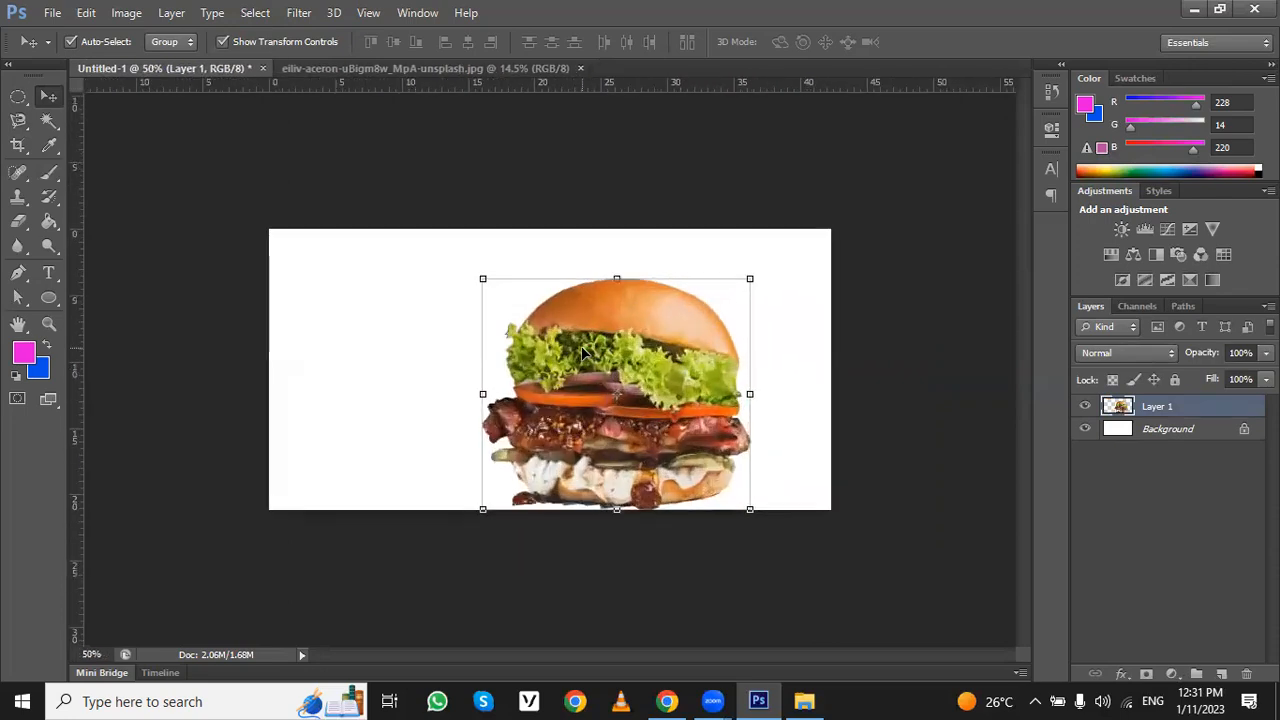
key("ctrl+0")
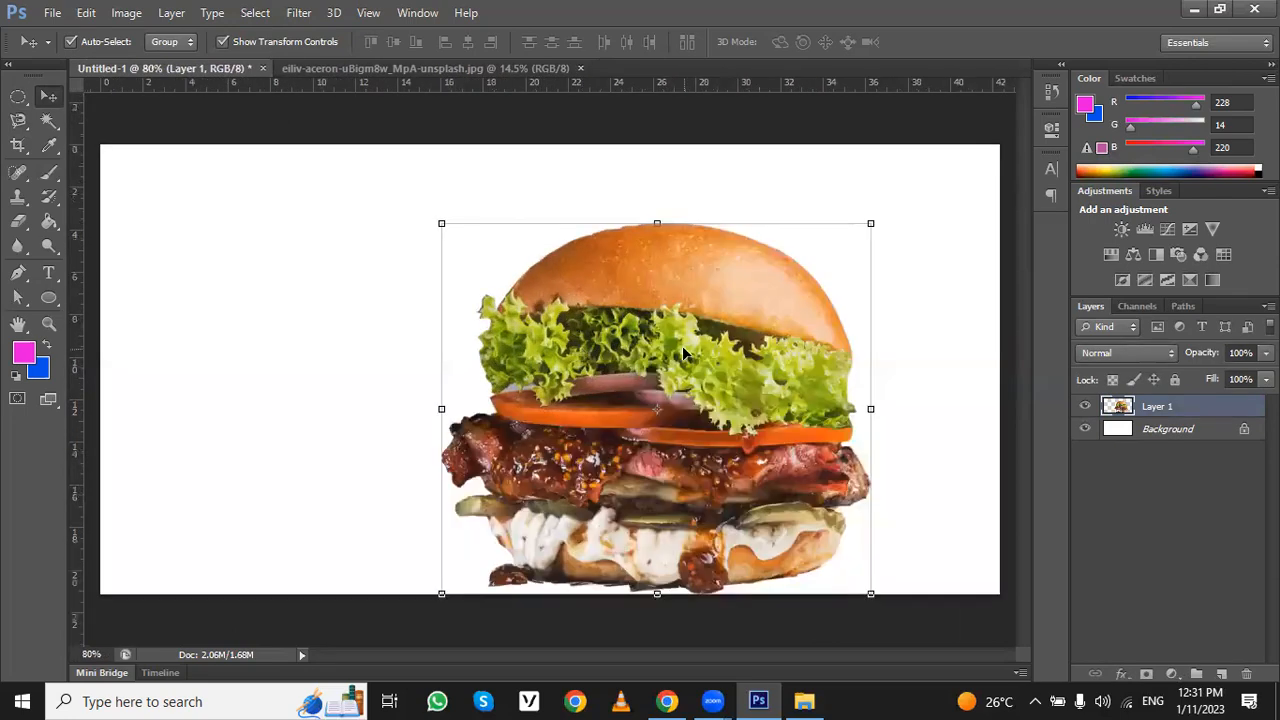
left_click_drag(684, 350, 691, 333)
left_click_drag(445, 570, 517, 488)
left_click_drag(764, 377, 778, 413)
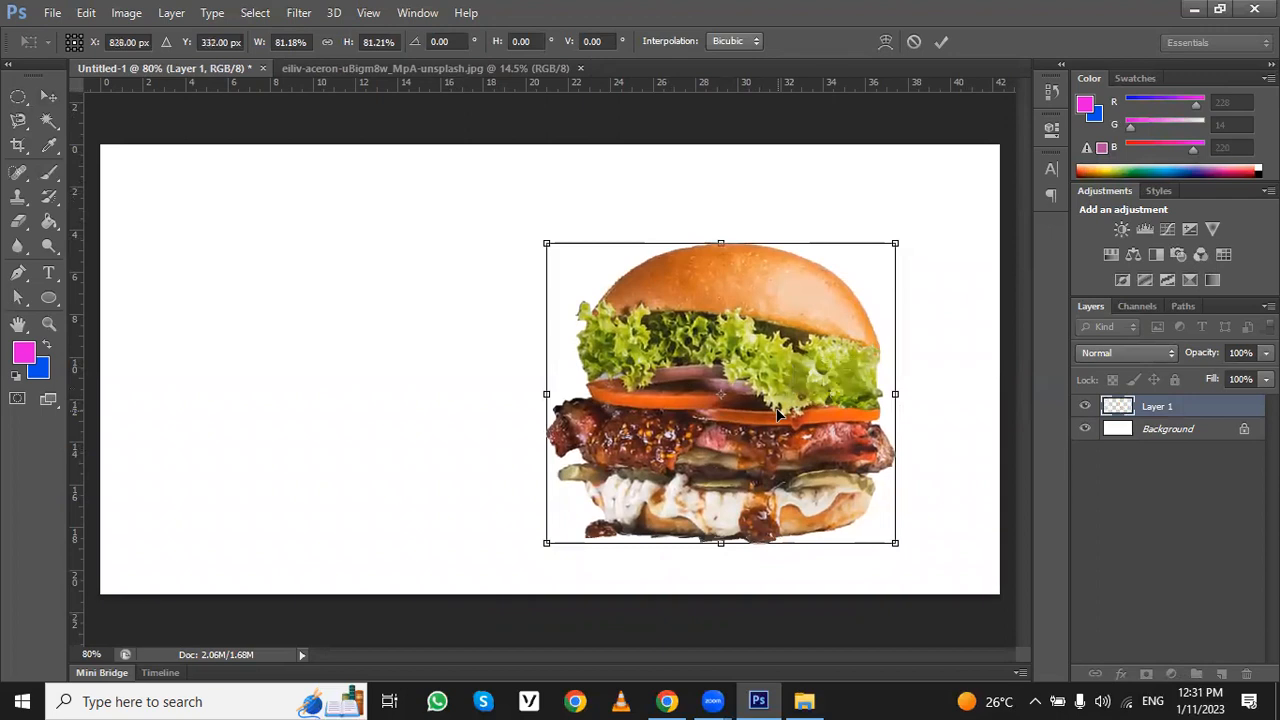
key("Return")
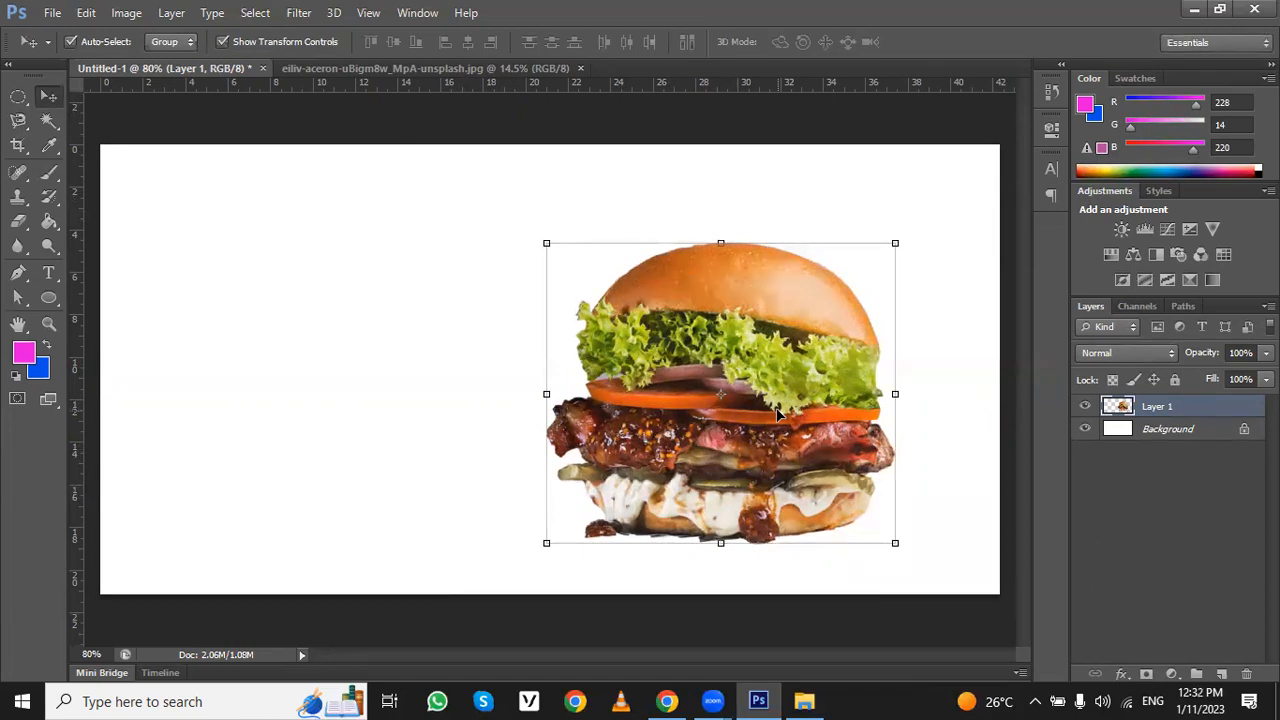
- Select the Background layer and set the foreground colour to dark grey #322f32
left_click(1137, 437)
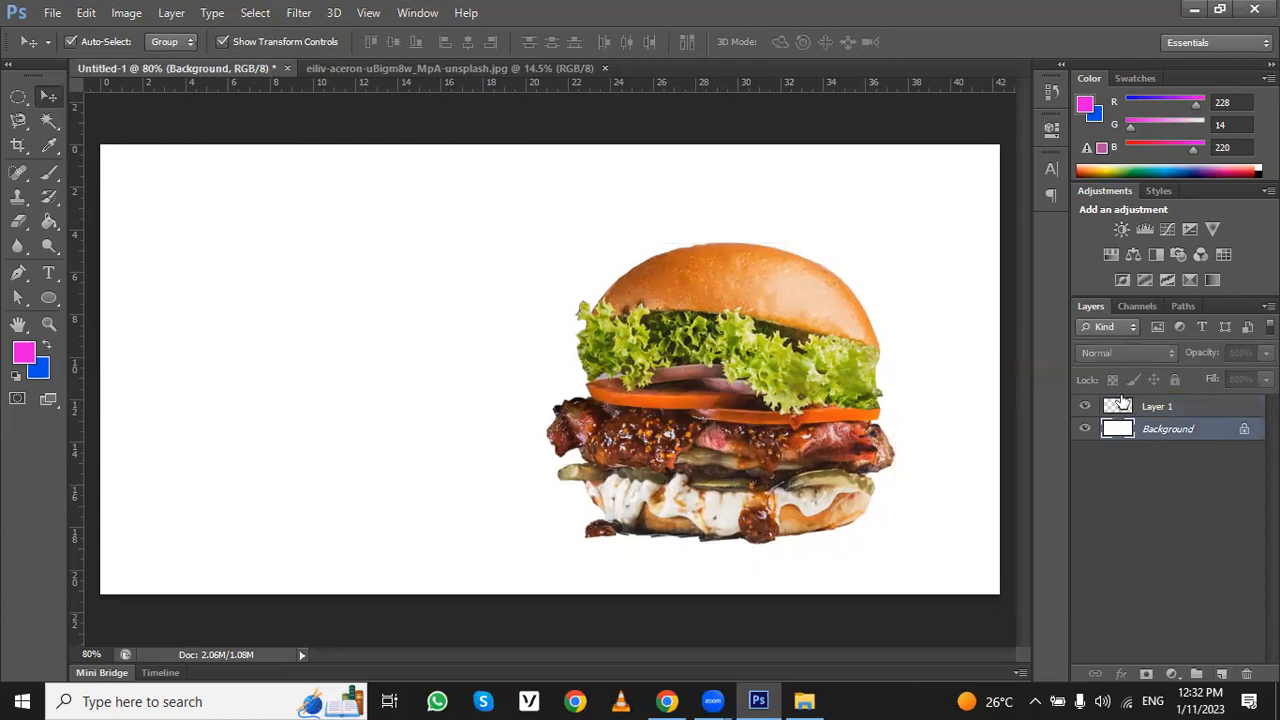
left_click(24, 353)
left_click(869, 418)
left_click_drag(869, 418, 872, 399)
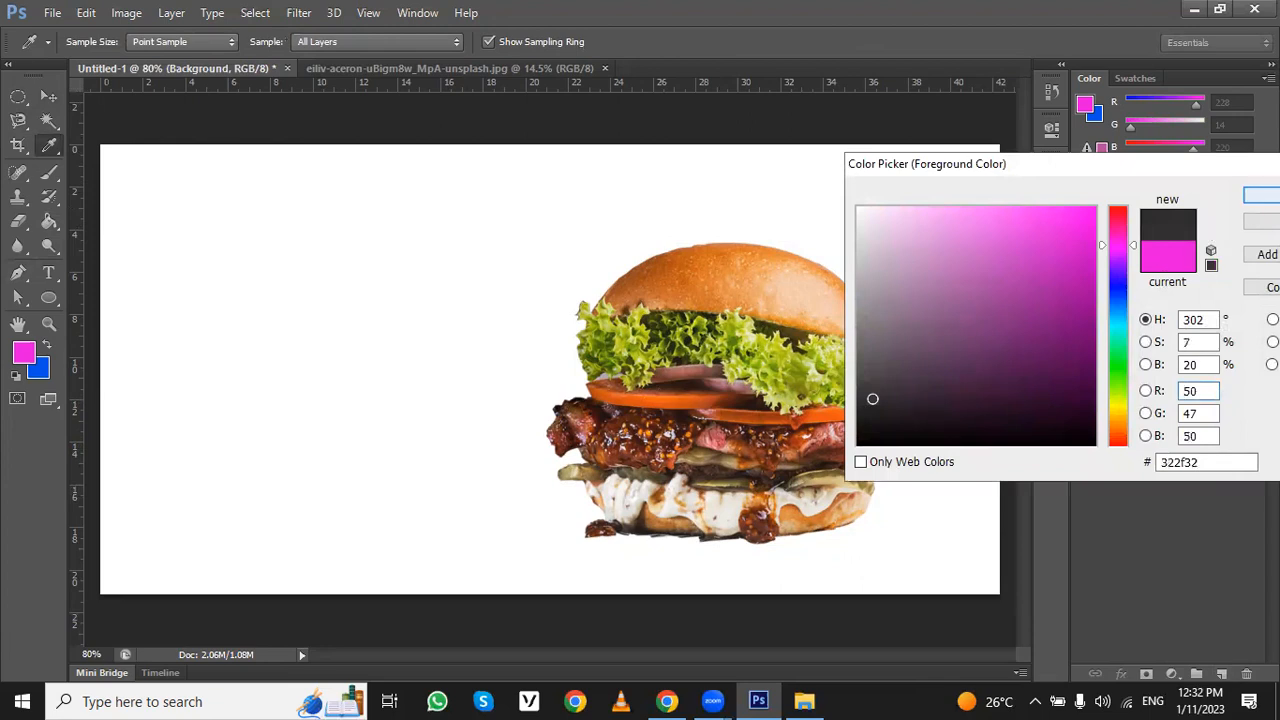
left_click(1262, 196)
key("v")
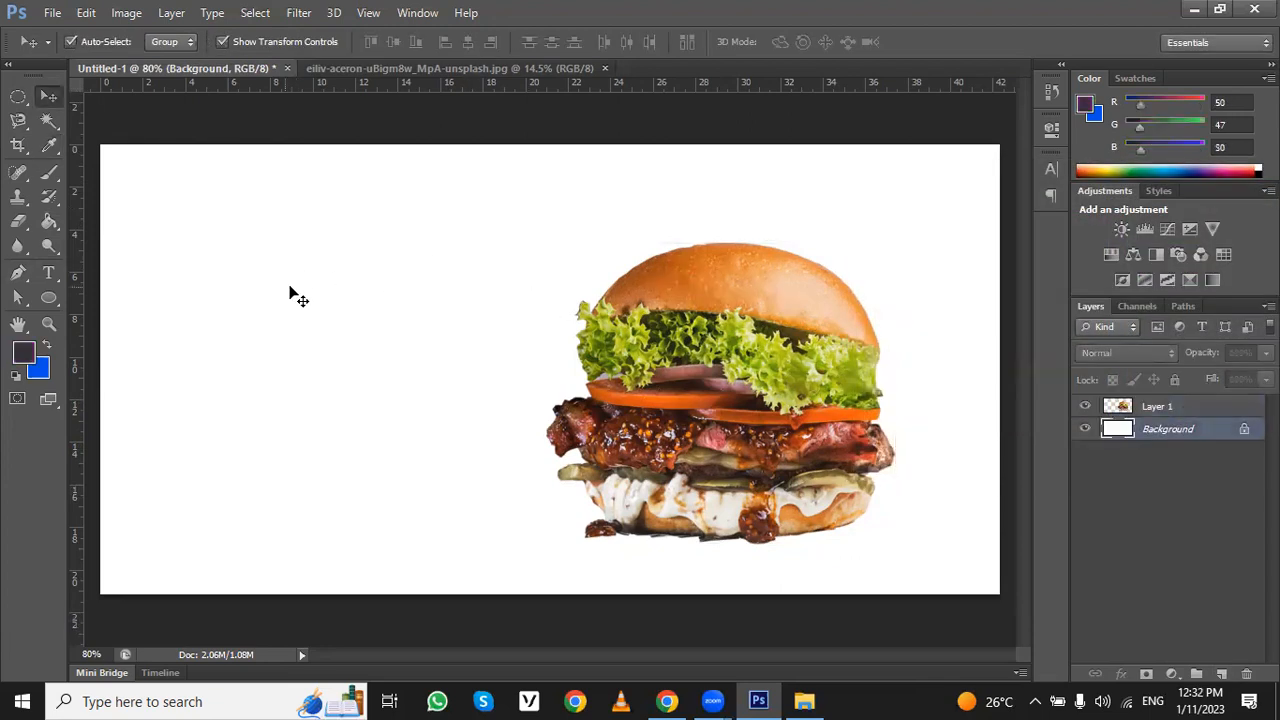
- Try filling the entire Background layer with the dark grey foreground colour using the Paint Bucket, and undo the fill
left_click(49, 222)
left_click(323, 344)
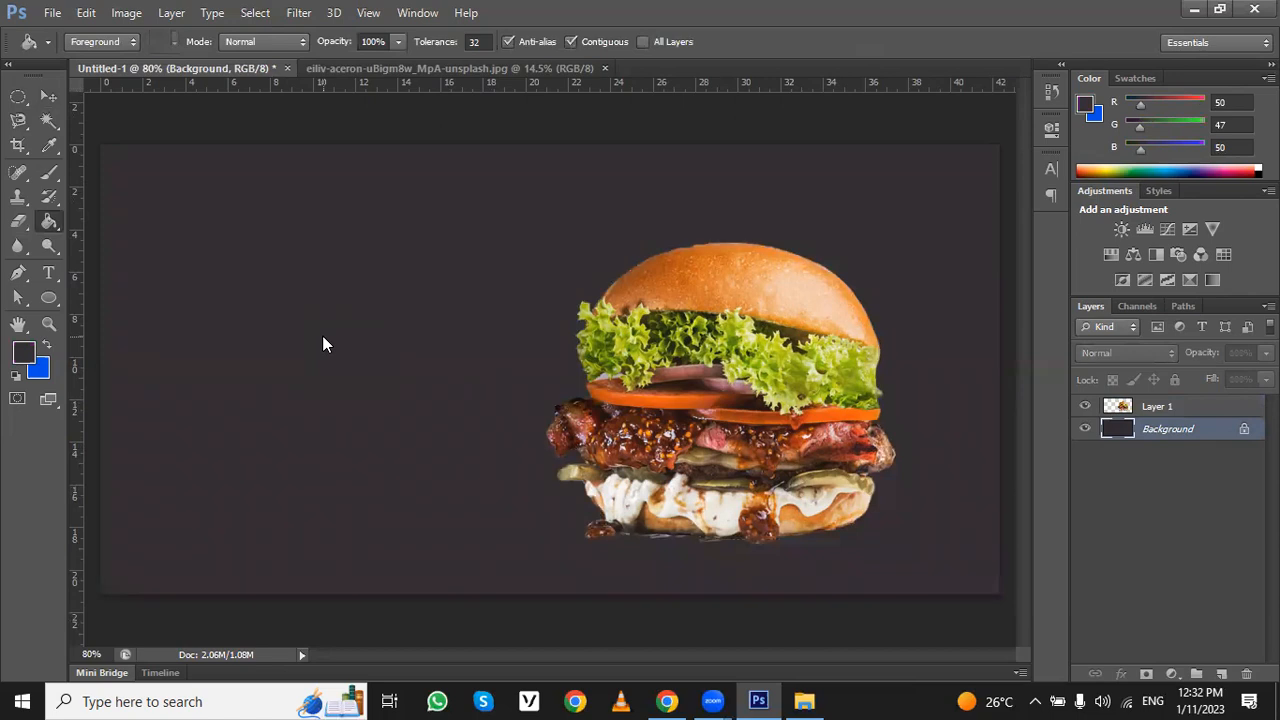
key("ctrl+z")
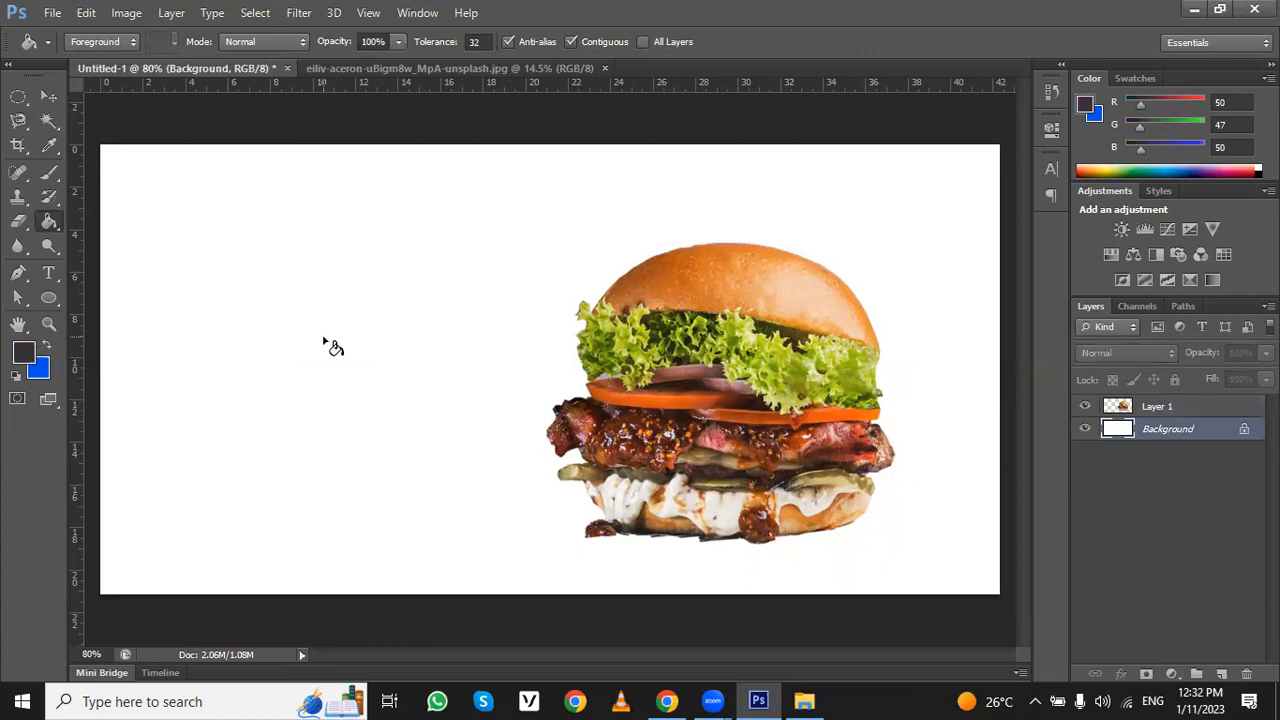
- Try filling a rectangular marquee over the canvas's left half with dark grey, undo the fill and deselect
mouse_move(18, 96)
left_mouse_down()
mouse_move(81, 98)
mouse_move(351, 451)
mouse_move(543, 598)
left_mouse_up()
left_click(54, 228)
left_click(286, 299)
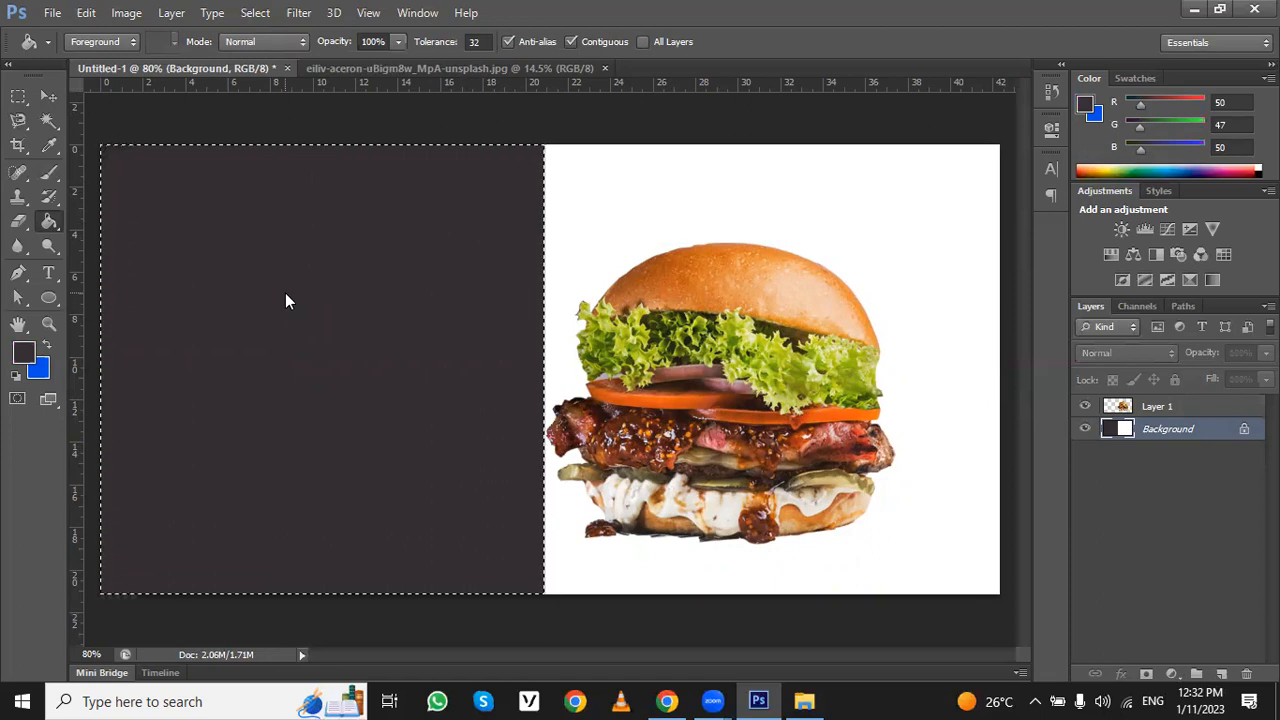
key("ctrl+z")
key("ctrl+d")
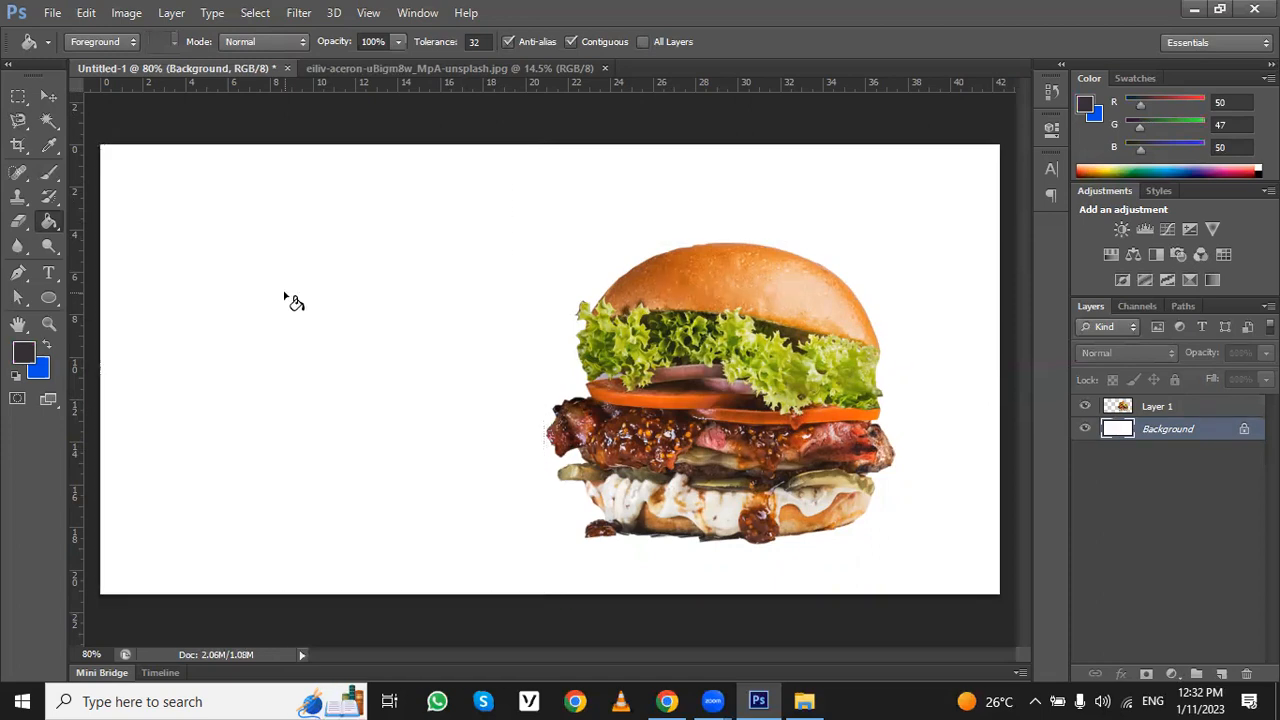
- Move the burger slightly up and closer to the canvas's right edge
left_click(50, 97)
left_click_drag(739, 321, 786, 300)
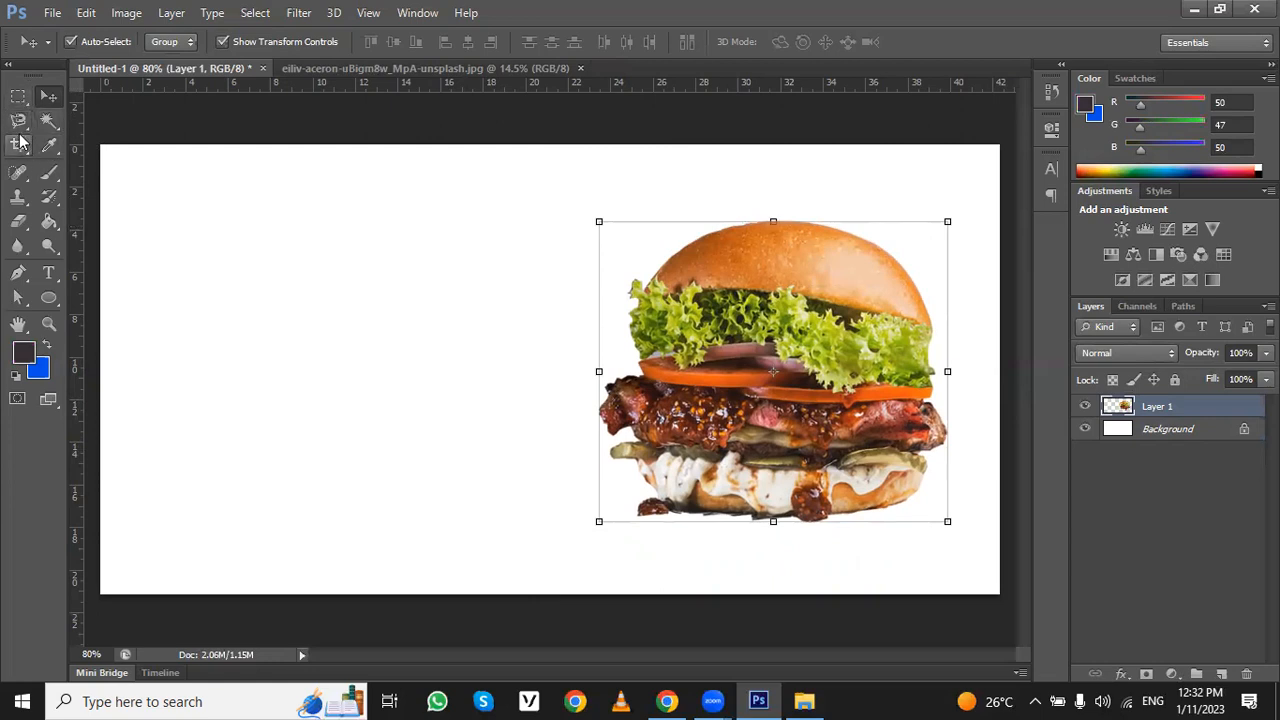
- Outline the canvas's left area with the Polygonal Lasso, slanting its edge from about ruler mark 4.5 at the top to 25 at the bottom
right_click(22, 122)
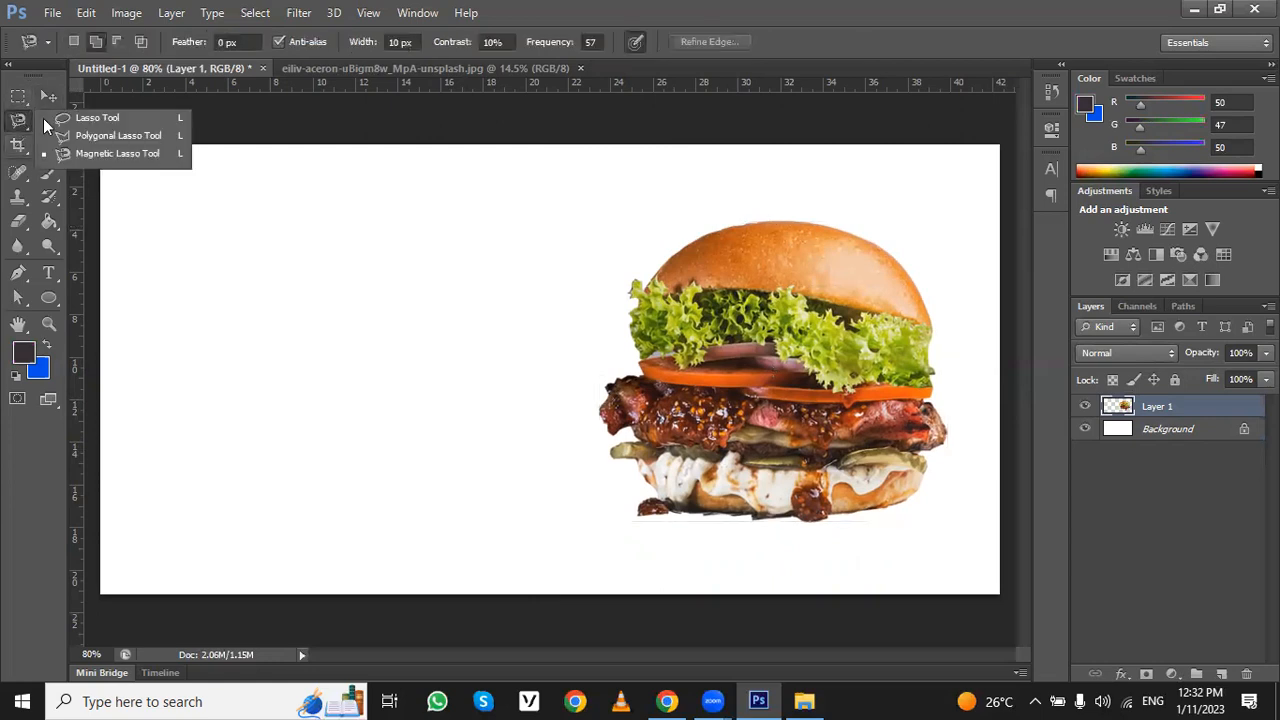
left_click(112, 140)
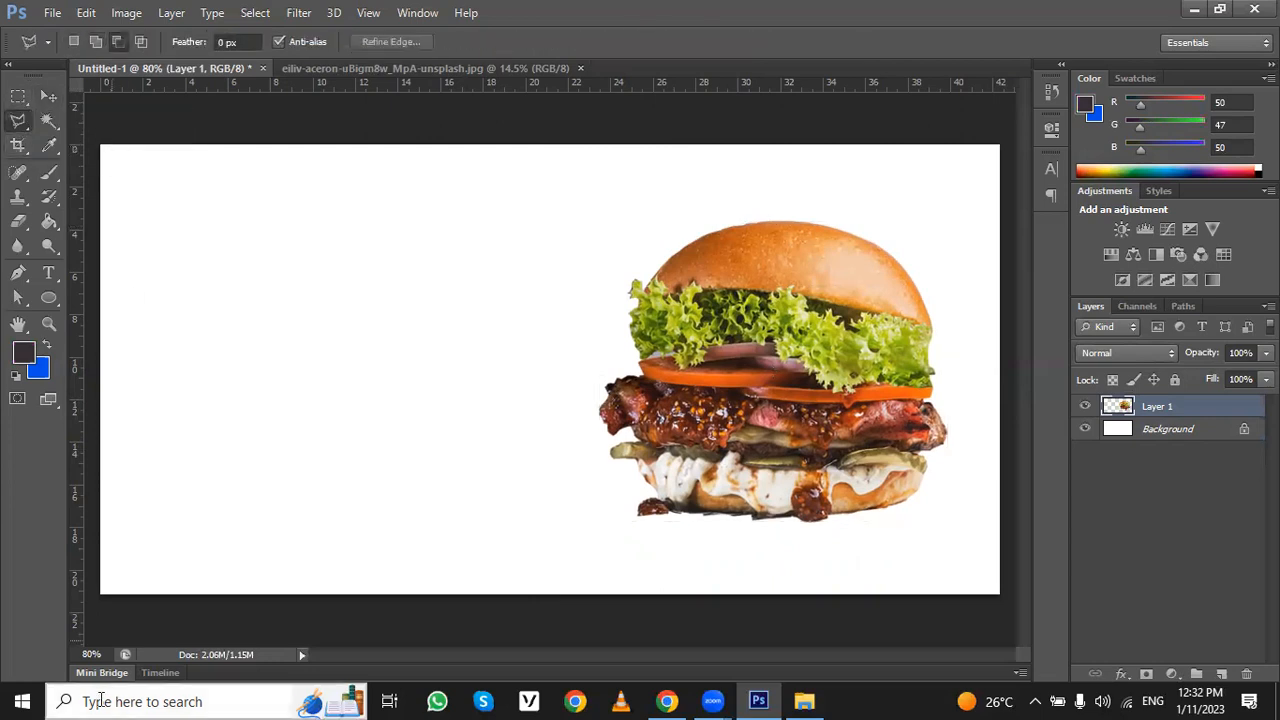
left_click(101, 594)
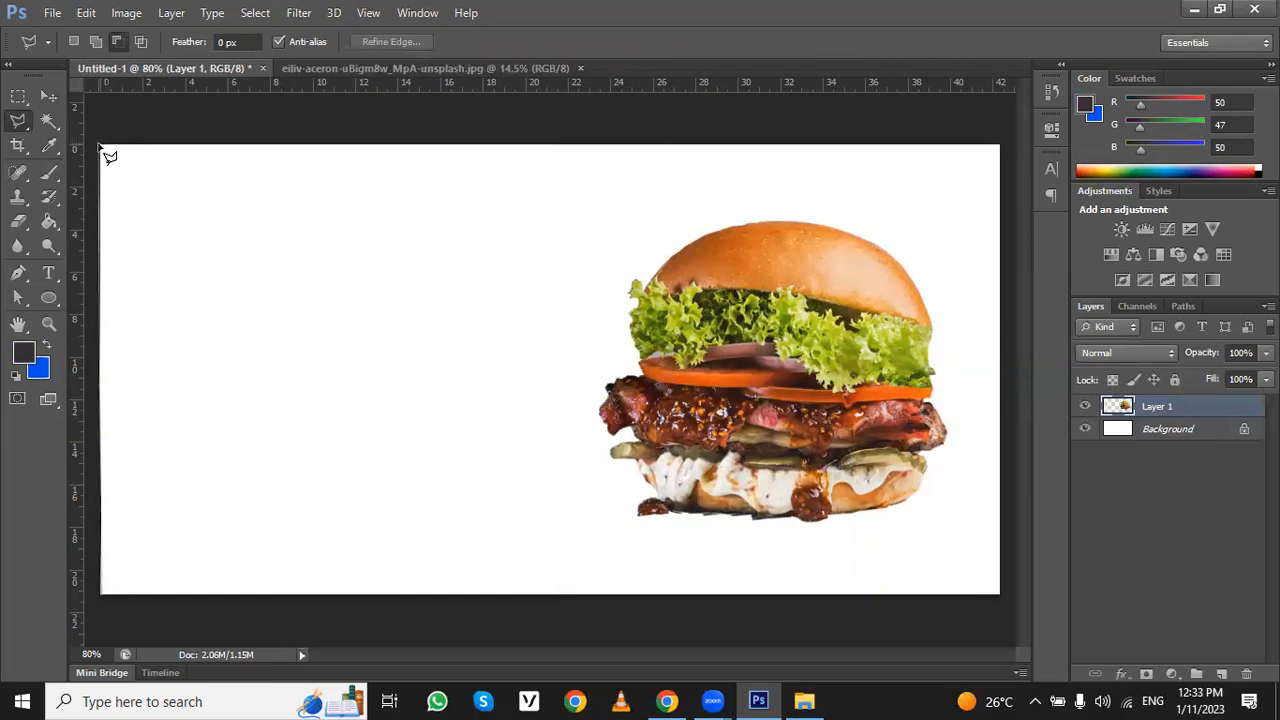
left_click(101, 146)
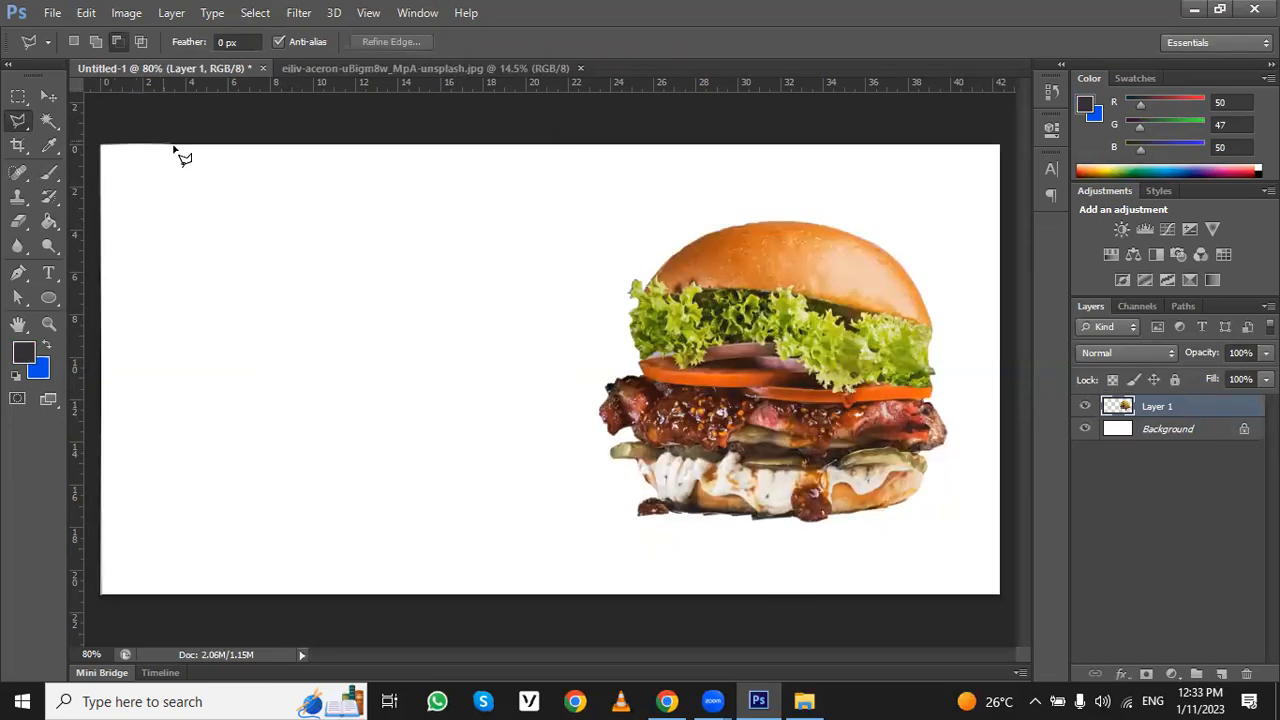
left_click(200, 146)
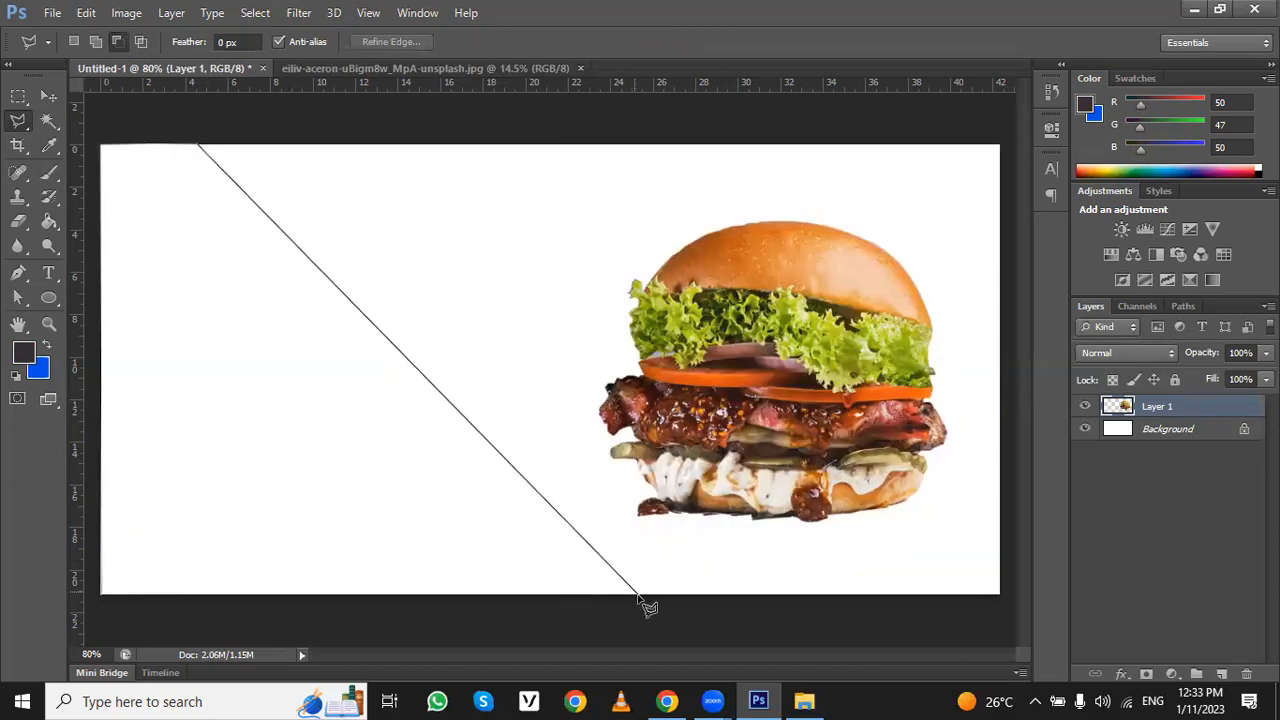
left_click(637, 594)
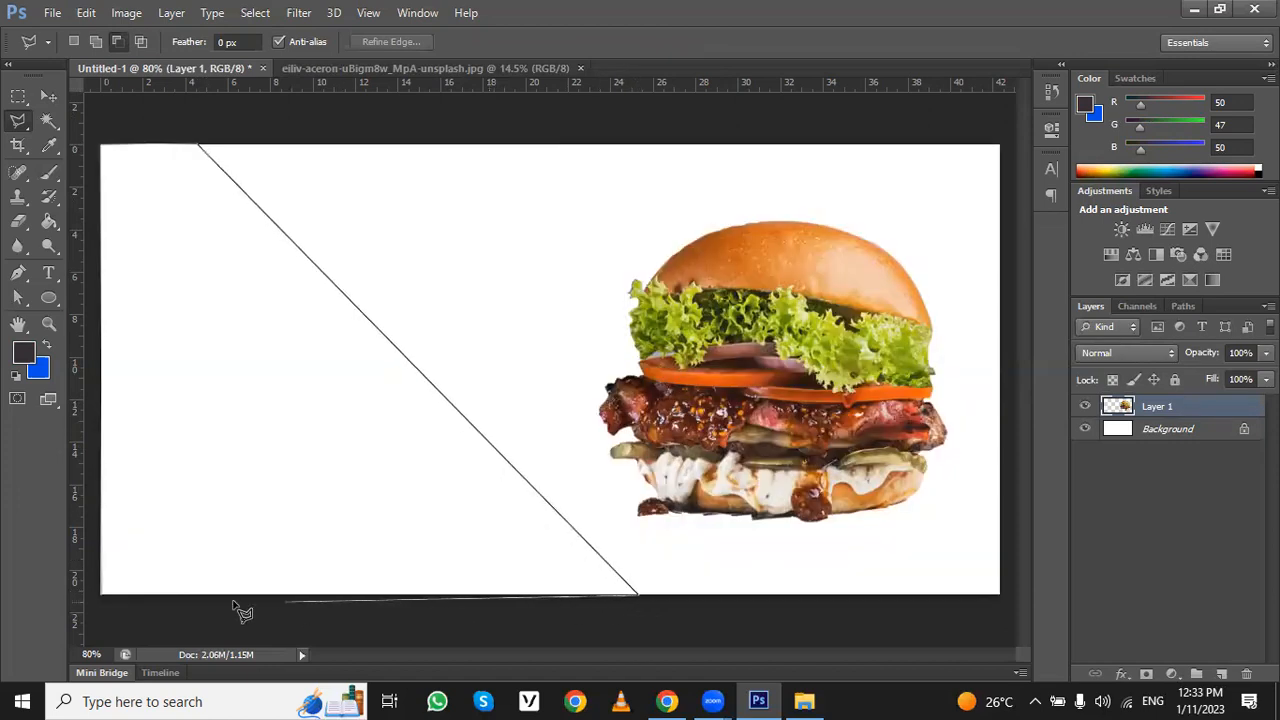
left_click(102, 597)
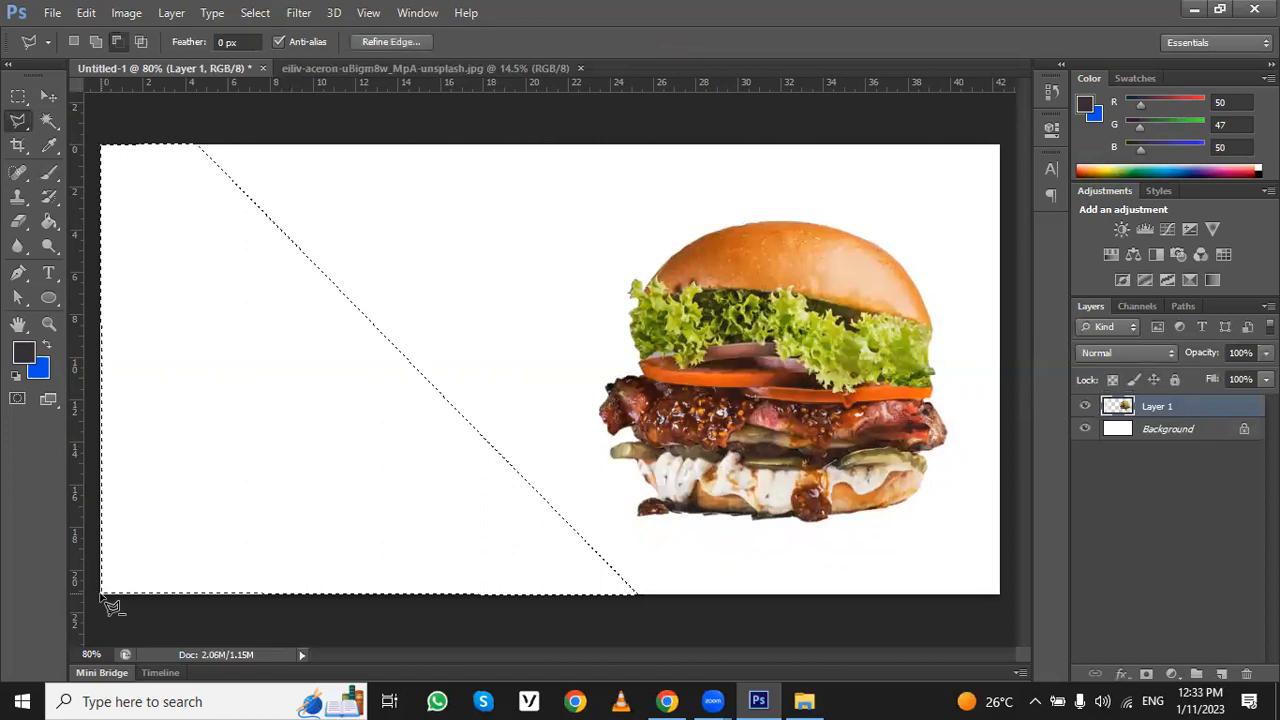
- Fill the slanted selection on the burger's layer with dark grey using the Paint Bucket, and deselect
left_click(45, 222)
left_click(192, 326)
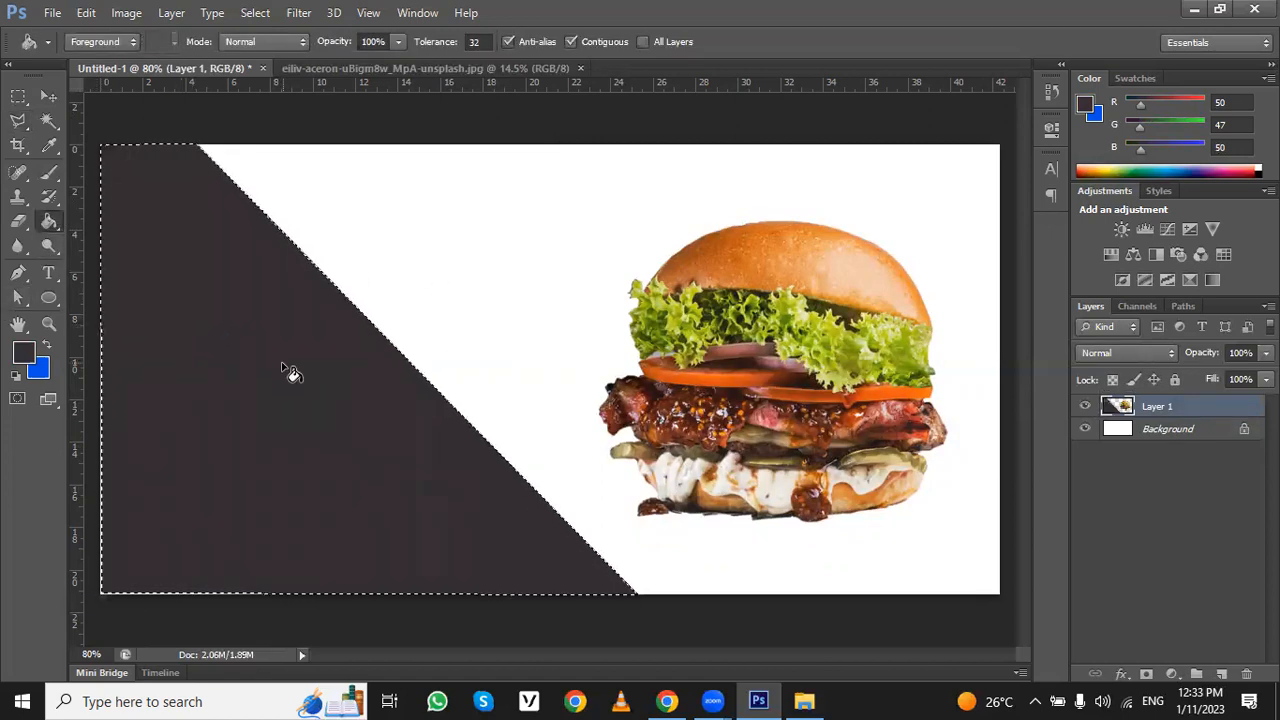
key("ctrl+d")
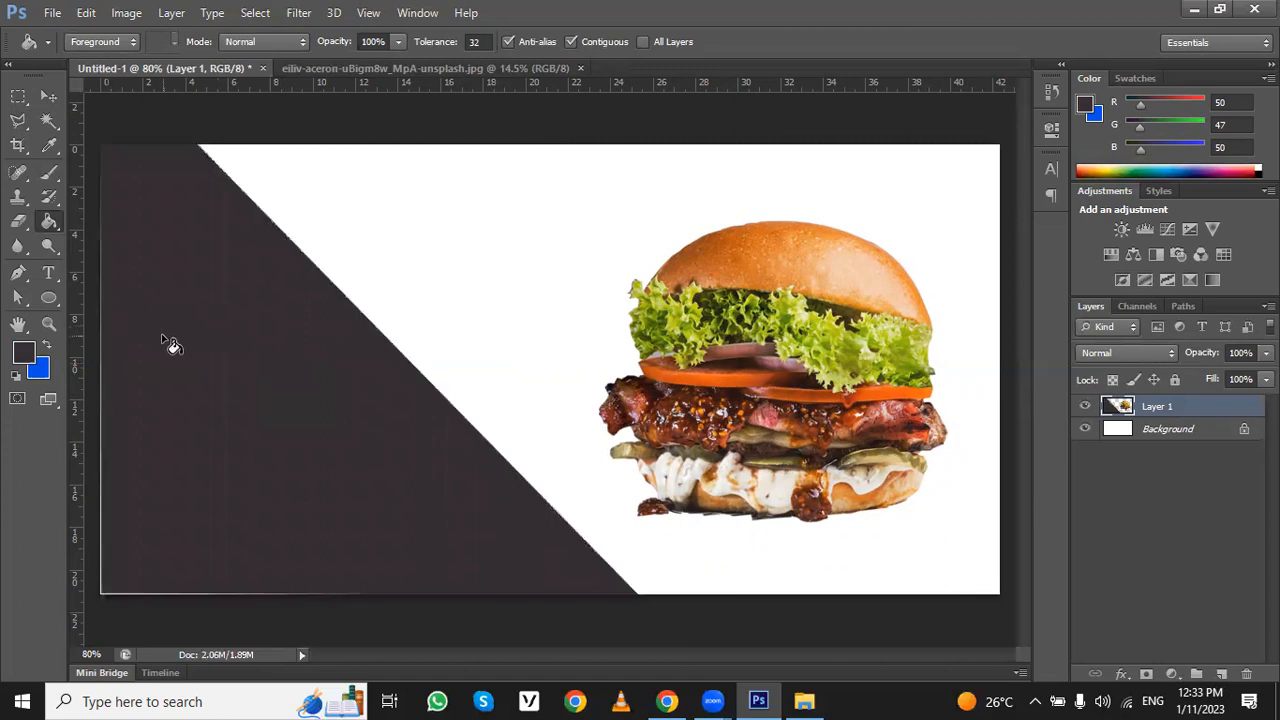
- Undo the slanted dark fill and its polygonal selection on the burger's layer
left_click(55, 99)
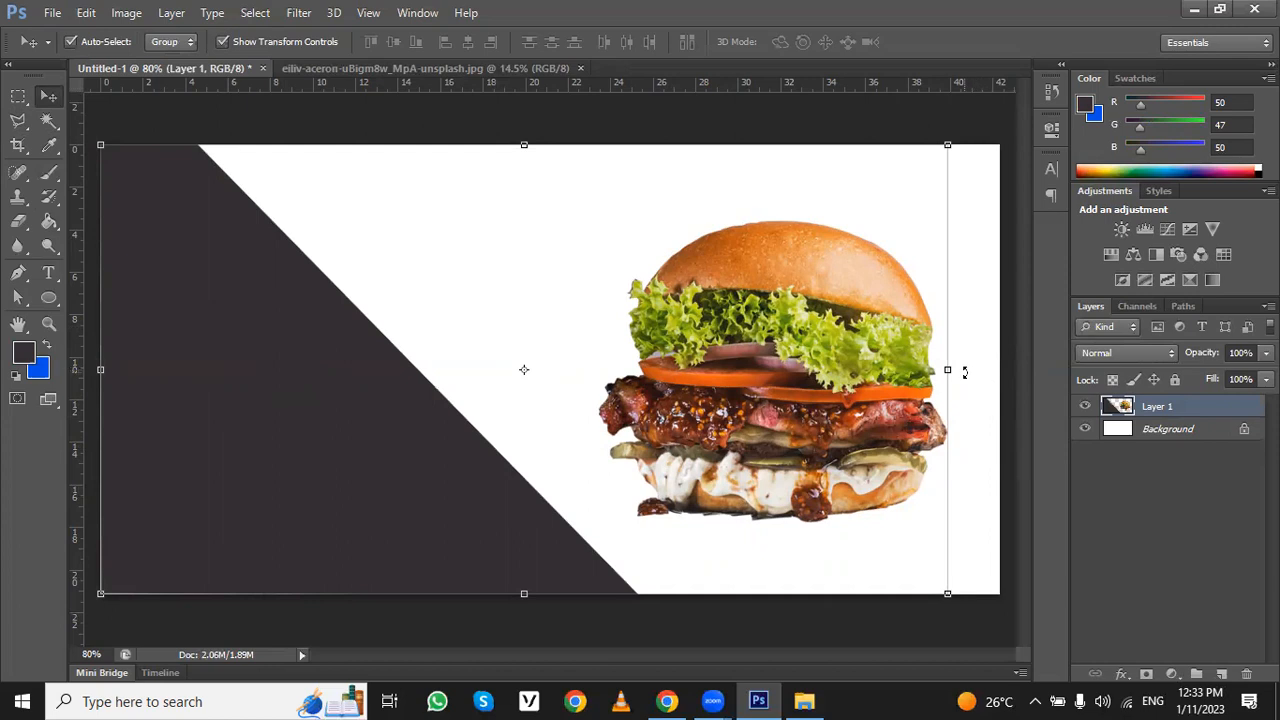
key("ctrl+alt+z")
key("ctrl+alt+z")
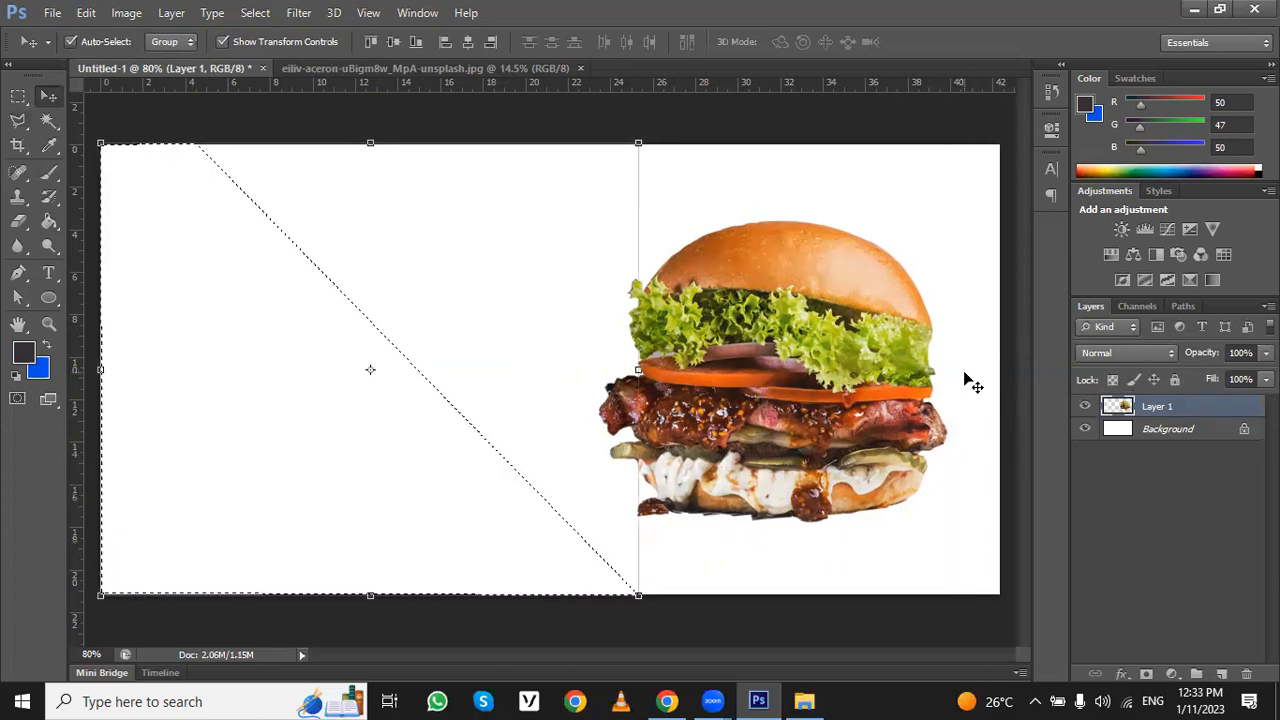
key("ctrl+alt+z")
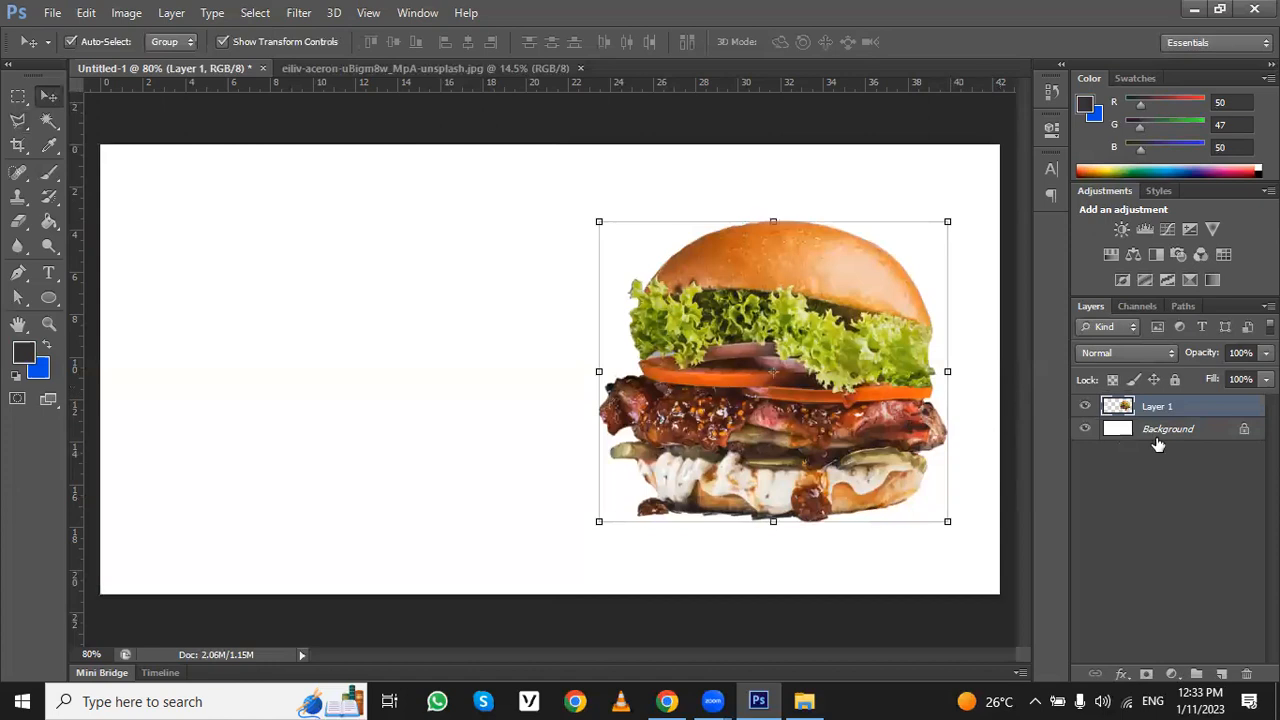
- Create a new empty layer between the Background and the burger layer
left_click(1157, 444)
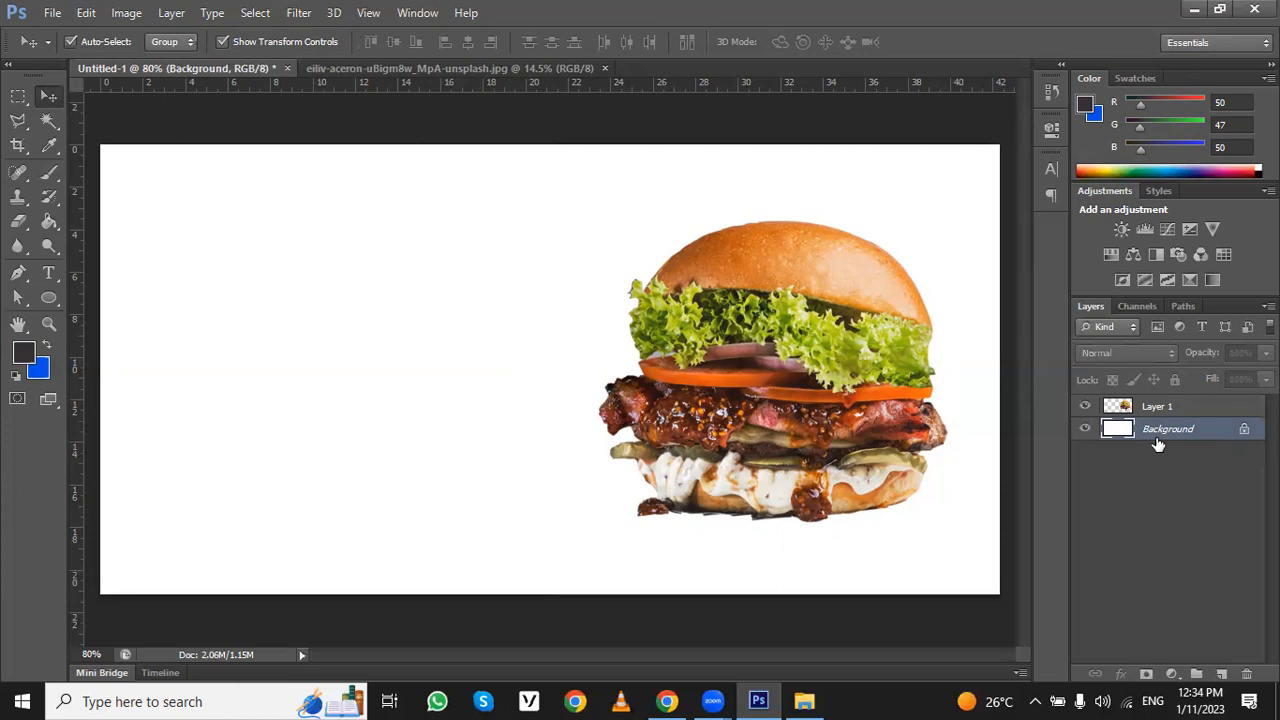
left_click(1221, 674)
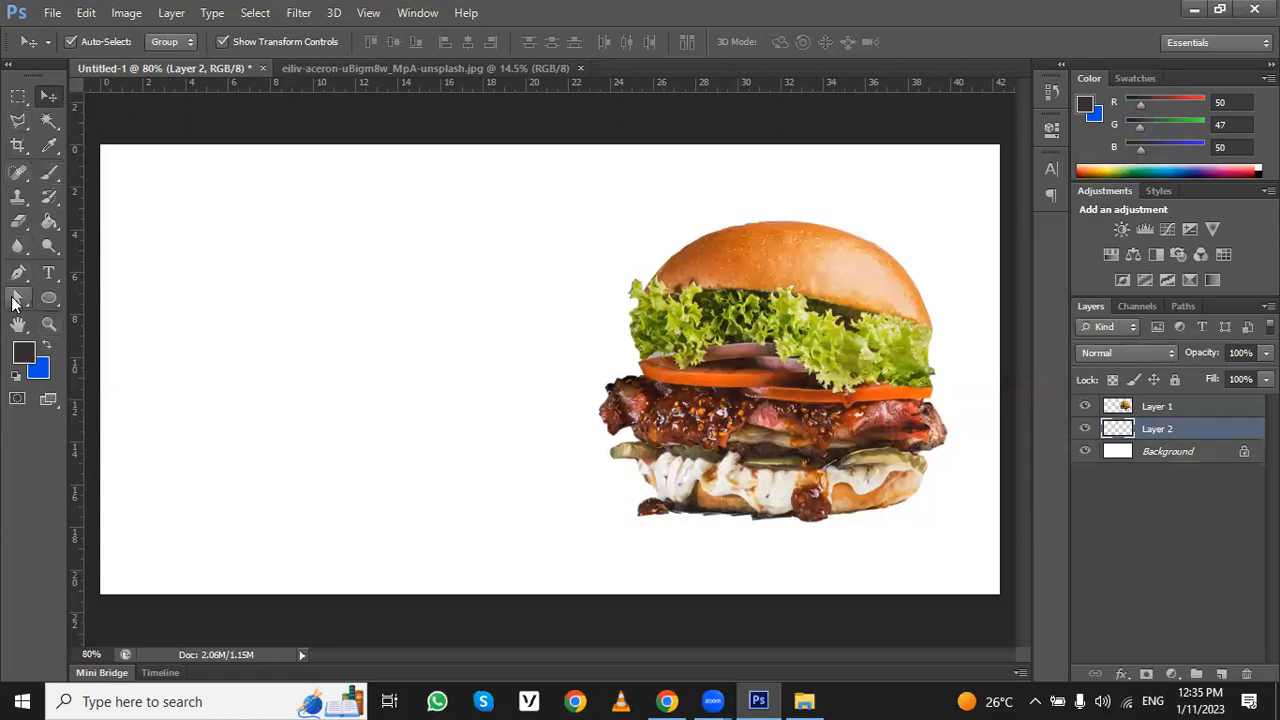
- Select the canvas's left area with the Polygonal Lasso, slanting its edge from about ruler mark 9 at the top to 24.5 at the bottom
left_click(18, 122)
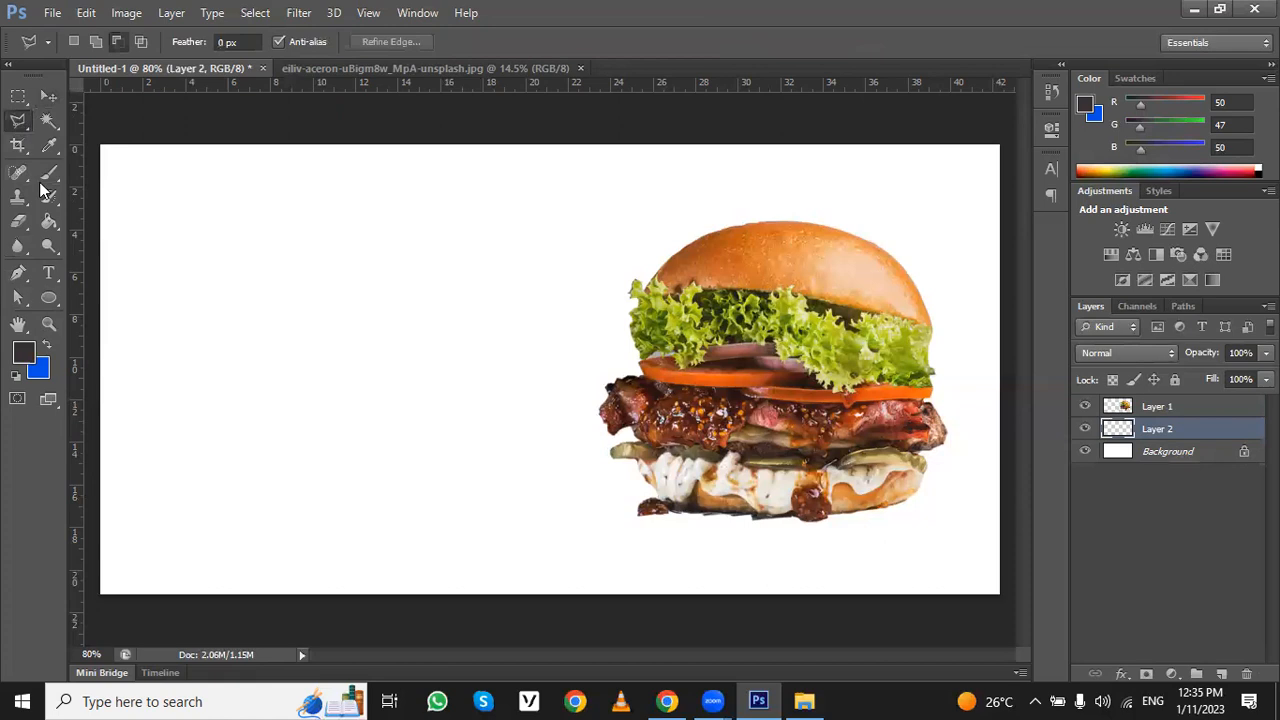
left_click(102, 594)
left_click(101, 142)
left_click(284, 143)
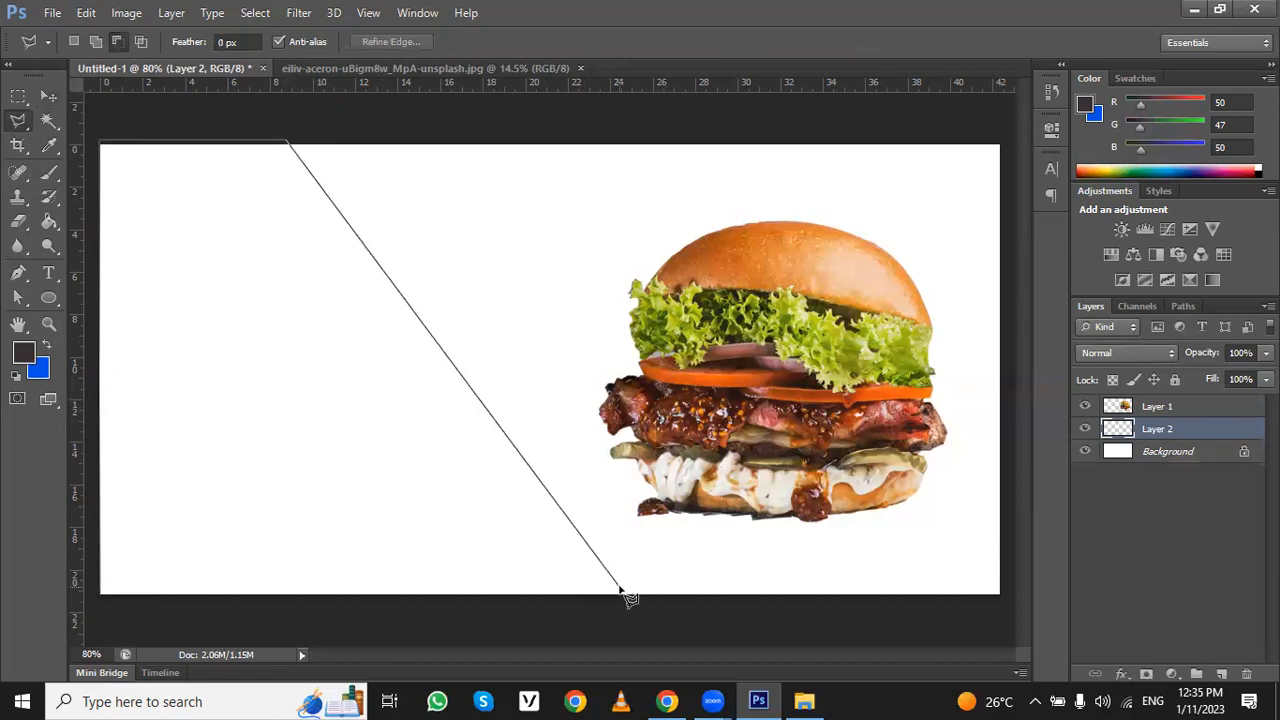
left_click(621, 594)
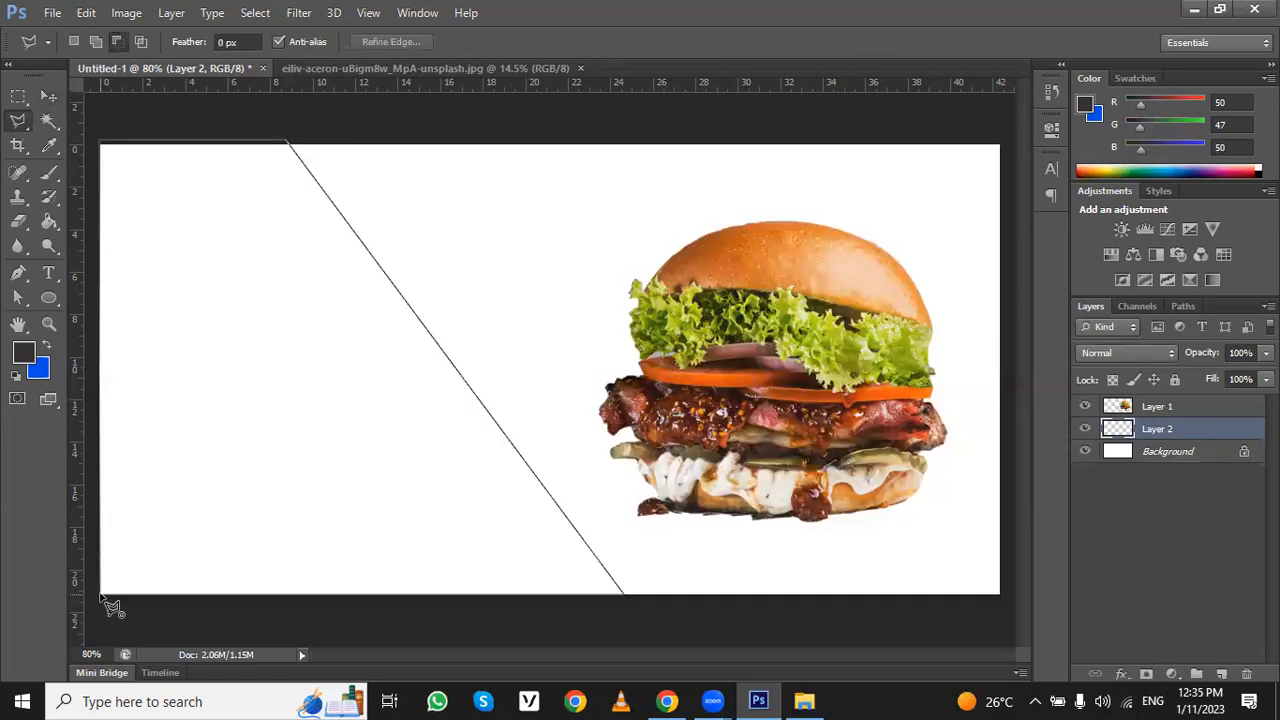
double_click(107, 605)
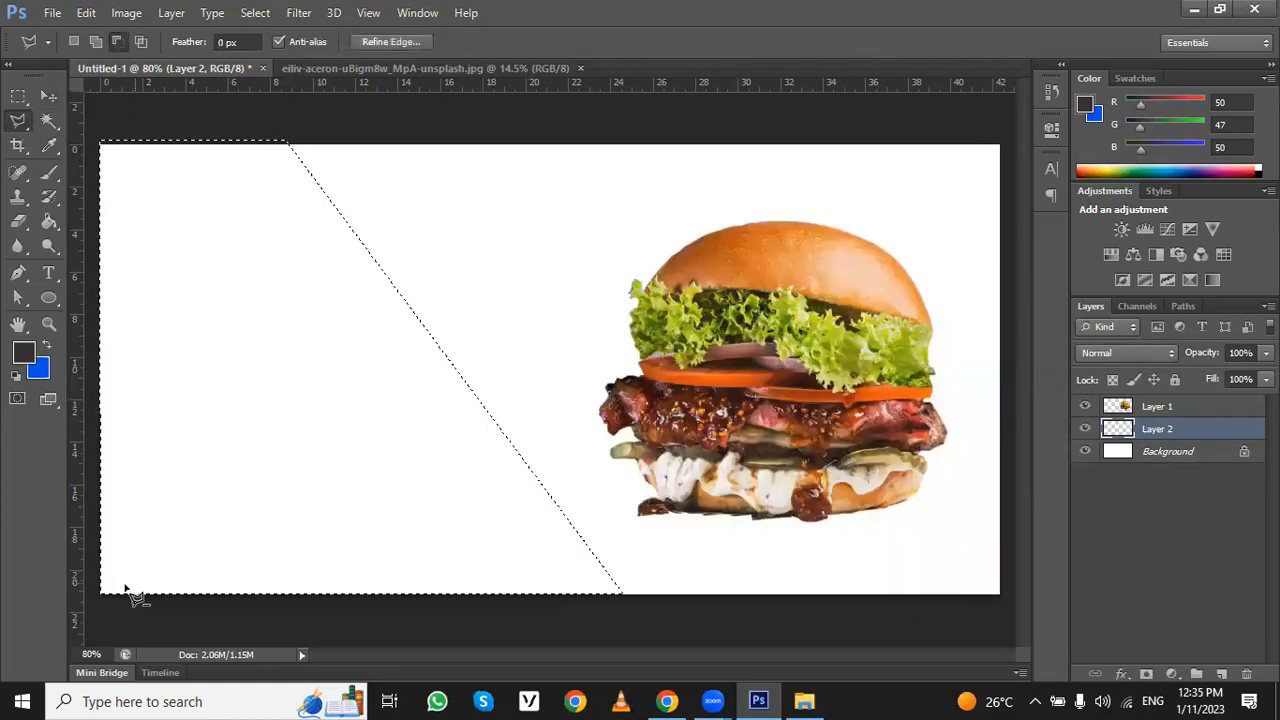
- Fill the slanted selection on the new layer with the dark grey foreground colour using the Paint Bucket, and deselect
left_click(45, 222)
left_click(218, 365)
key("ctrl+d")
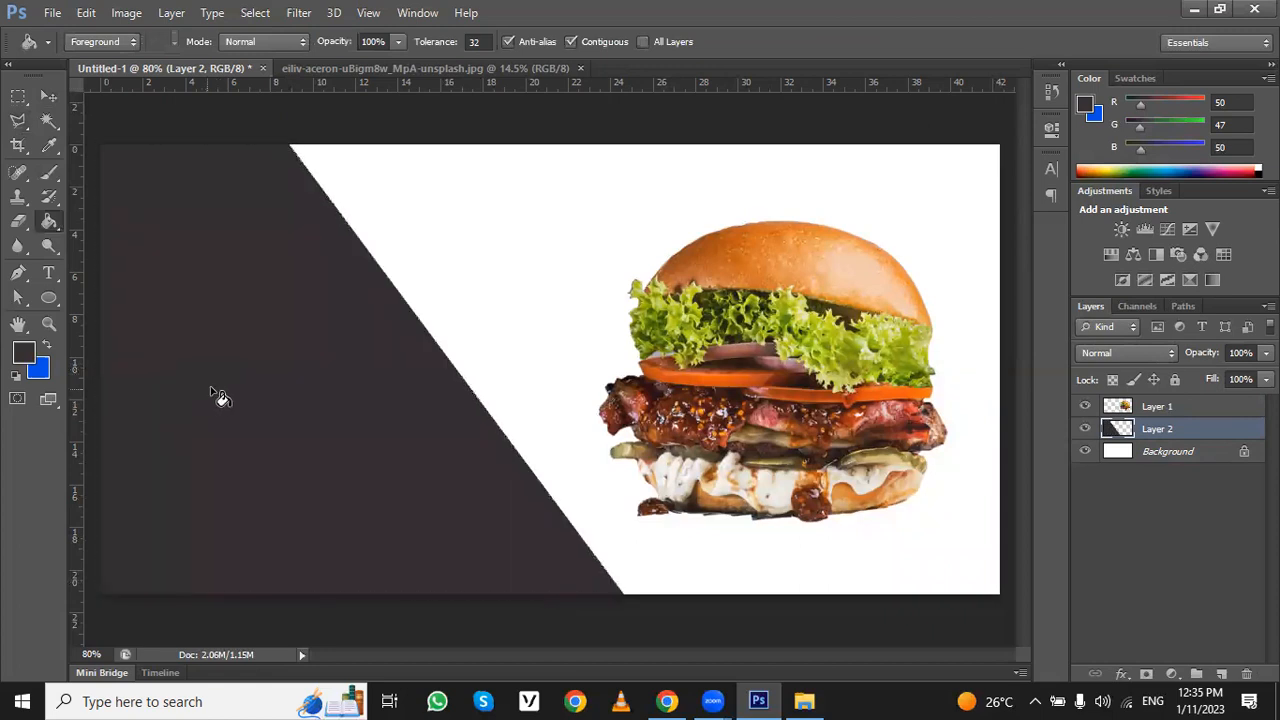
- Stretch the dark slanted shape horizontally to about 134% width toward the burger, and shift the burger slightly down and right
left_click(46, 96)
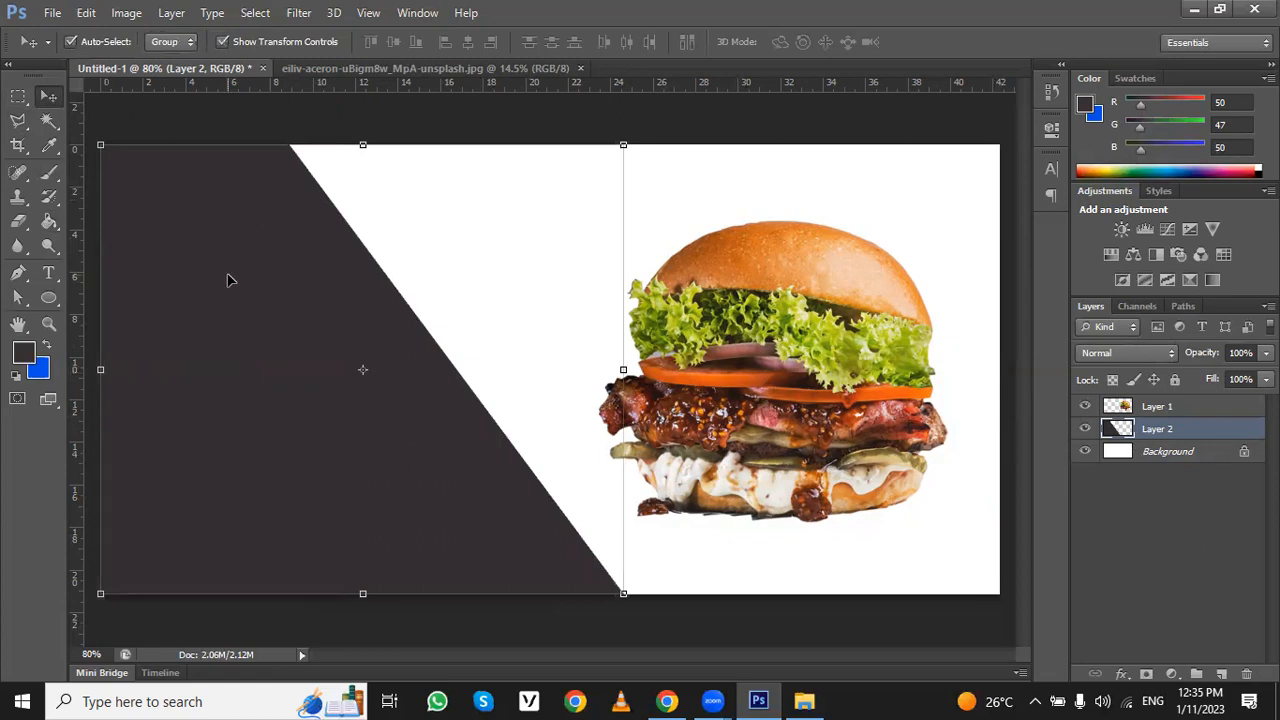
left_click_drag(234, 286, 177, 286)
left_click_drag(622, 369, 804, 369)
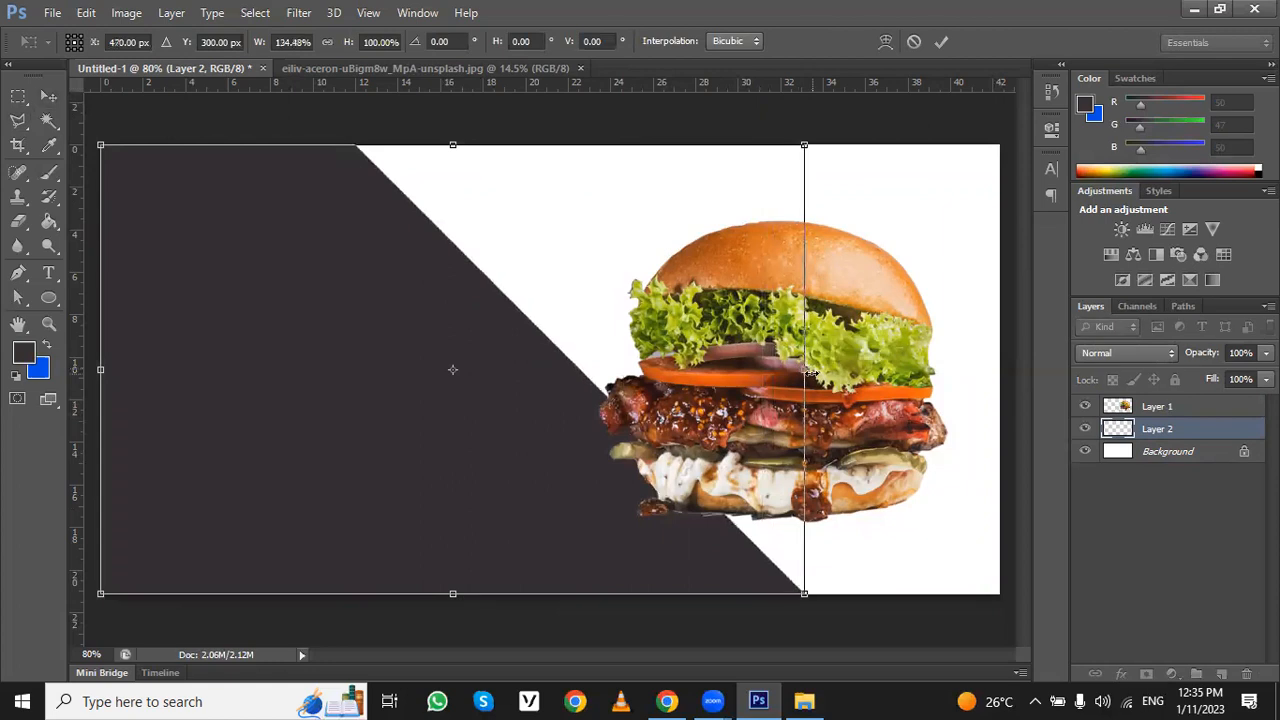
key("Return")
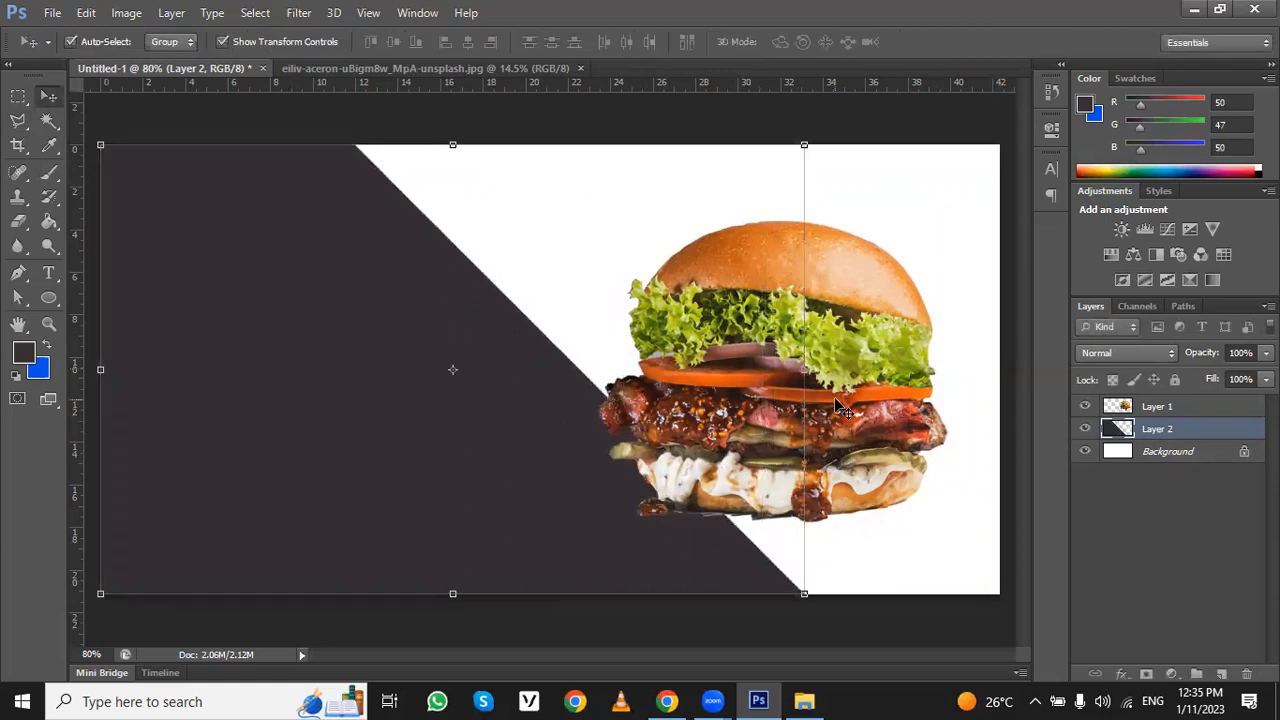
left_click(903, 229)
left_click_drag(863, 310, 877, 344)
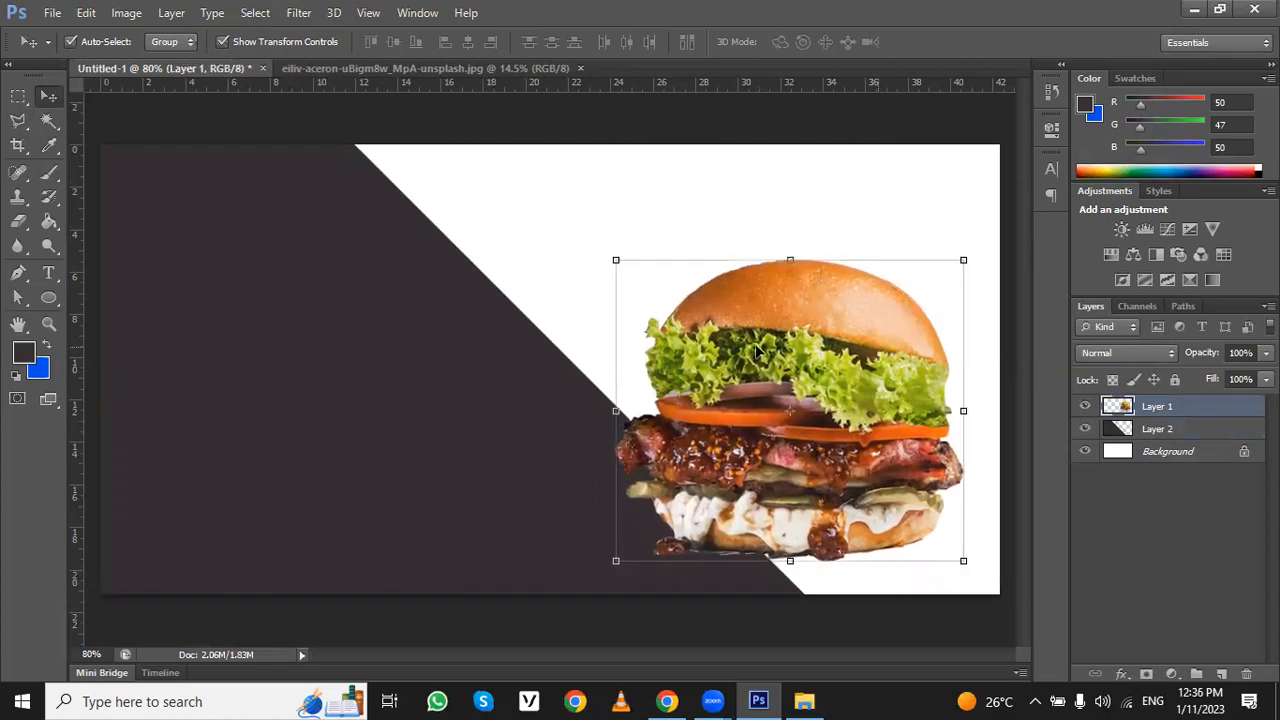
- Cut a circular hole about 15 ruler units wide from the dark shape beside the burger with the Elliptical Marquee, and deselect
left_click(336, 240)
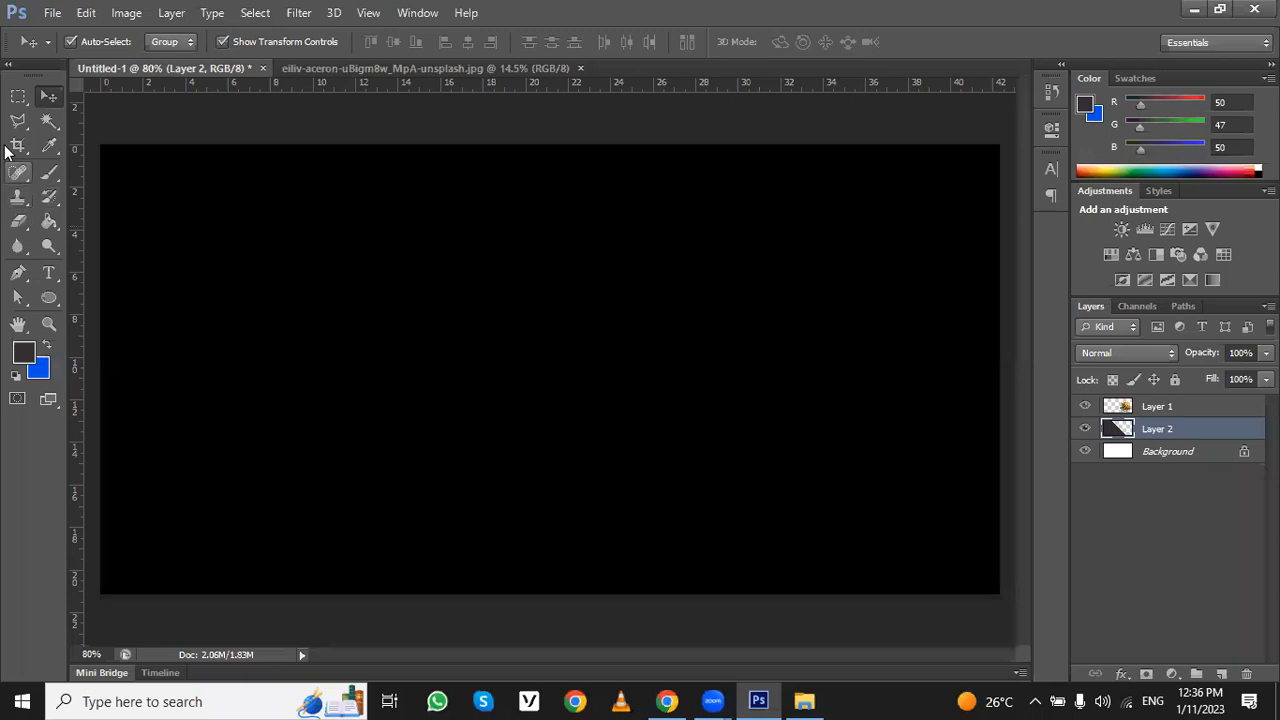
left_click(18, 96)
left_click(64, 111)
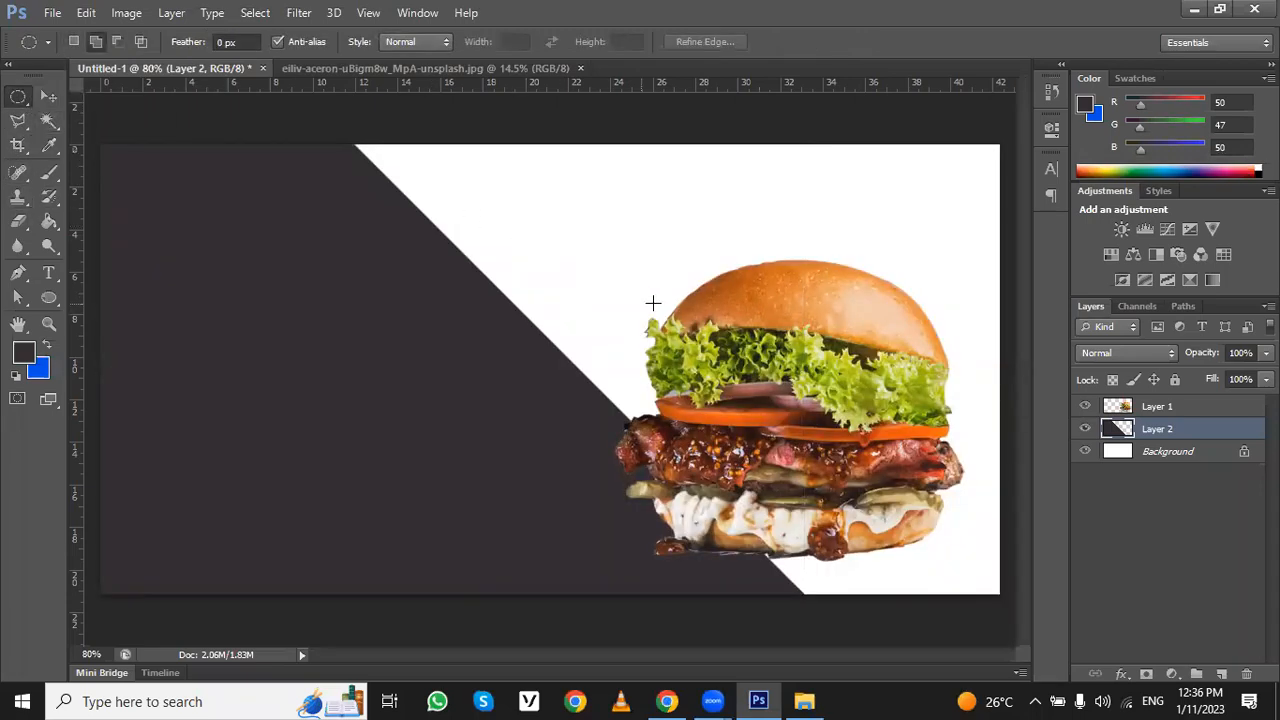
left_click_drag(788, 257, 463, 562)
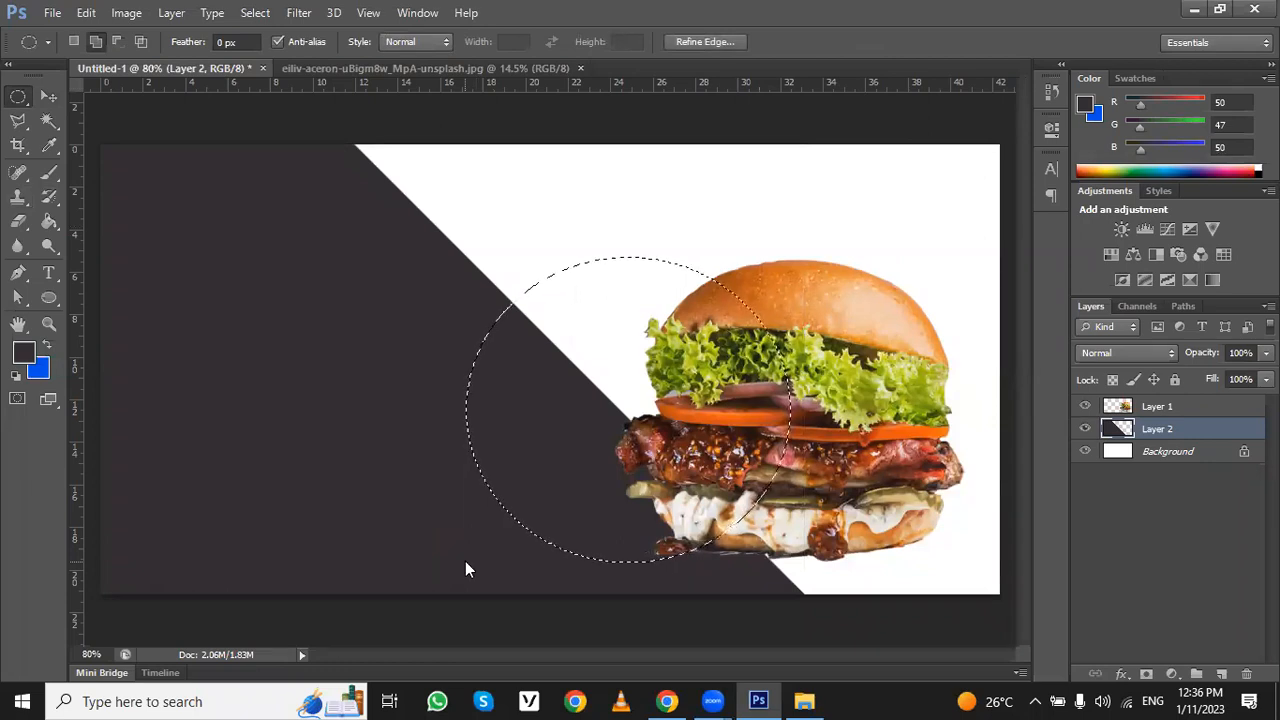
key("Delete")
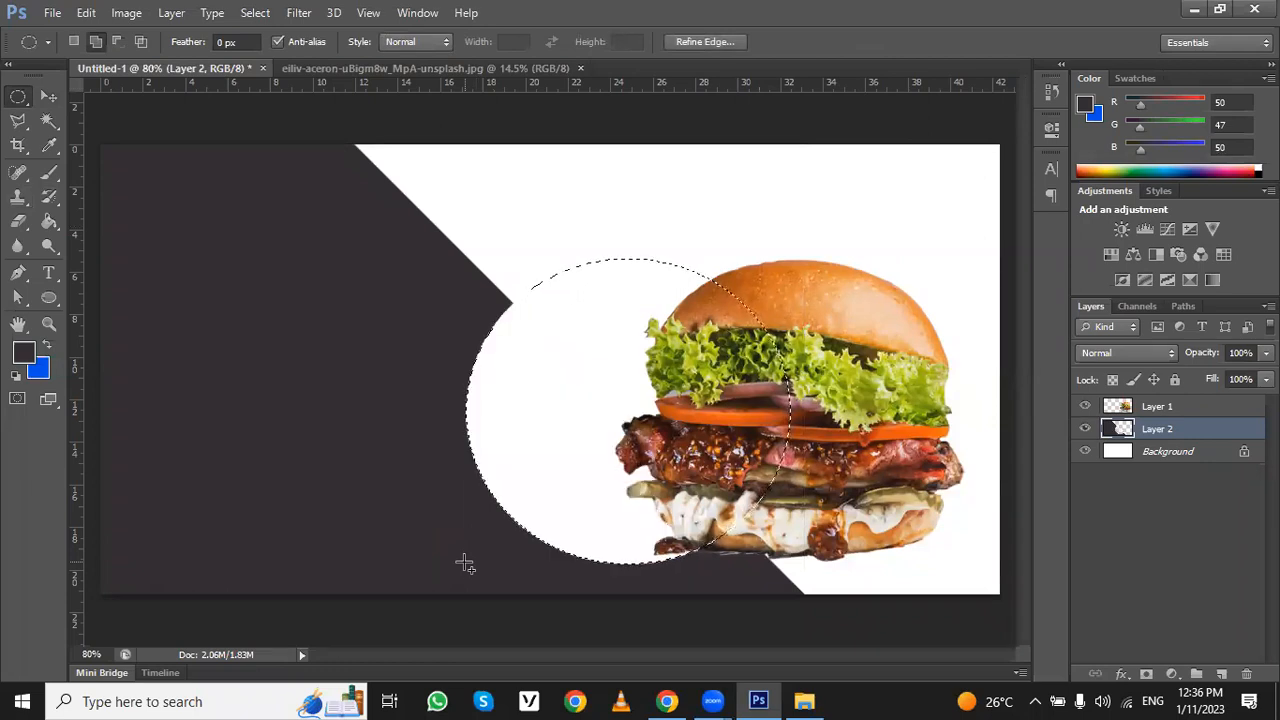
key("ctrl+d")
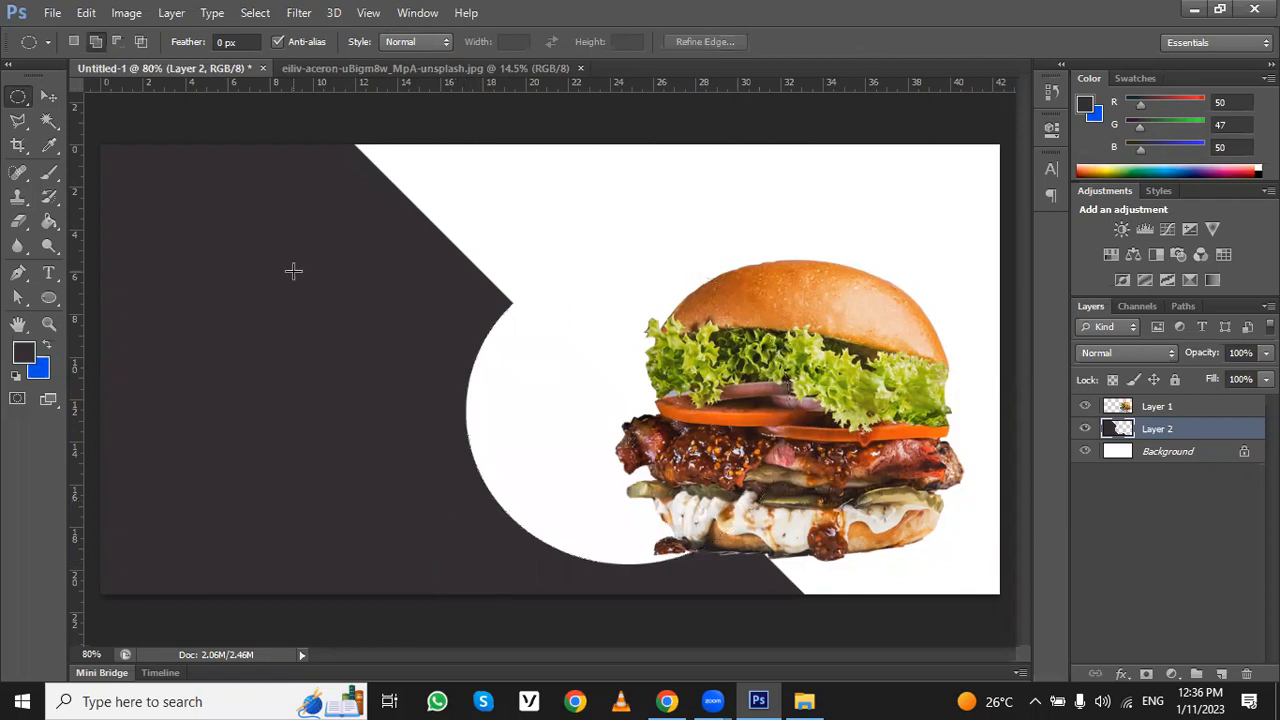
- Try the burger inside the circular cutout with the Move tool, and drag it back out toward the upper right
left_click(49, 96)
left_click_drag(893, 305, 761, 276)
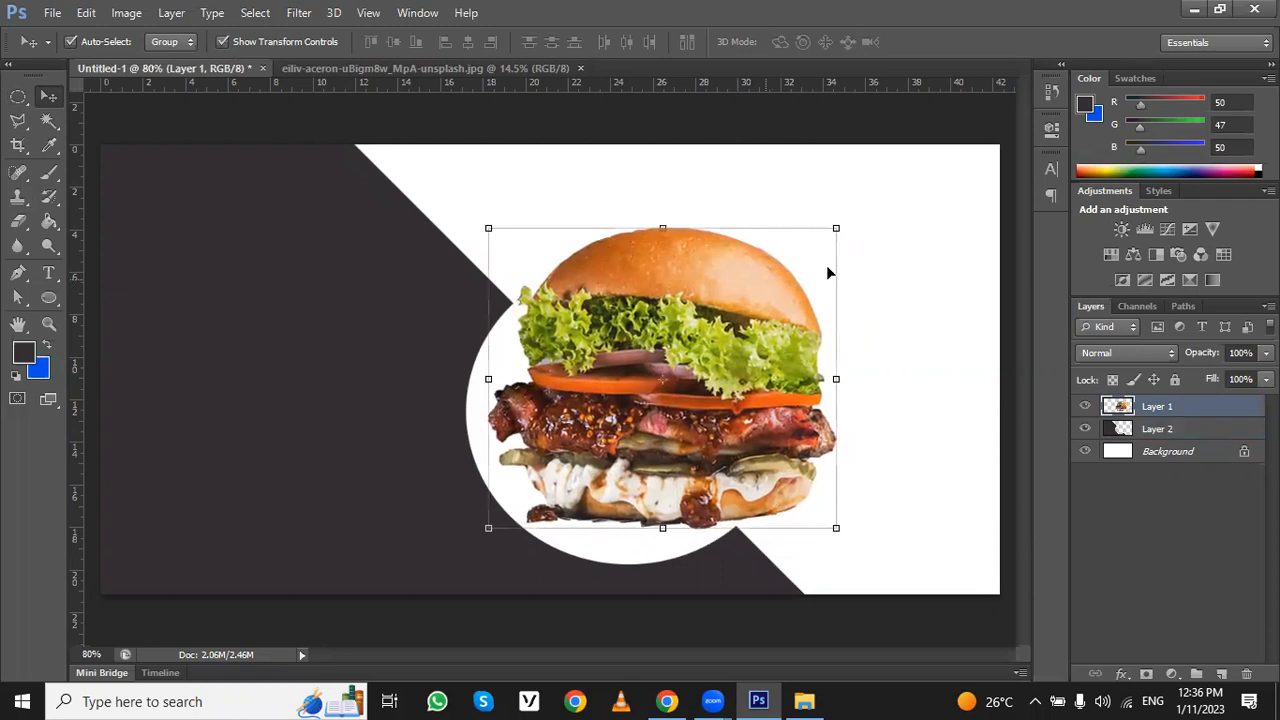
left_click(930, 303)
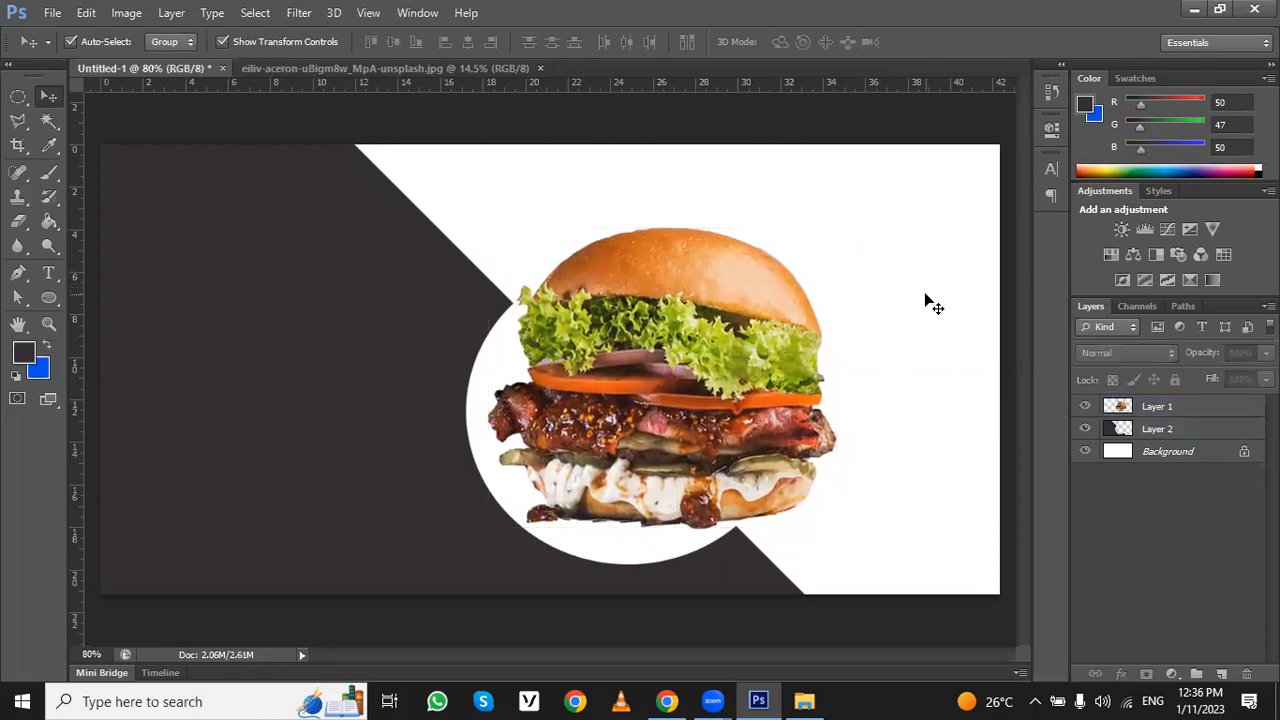
left_click_drag(729, 307, 862, 222)
- Undo the burger moves, the circular cutout and its selection, and move the burger to the canvas's upper right
key("ctrl+alt+z")
key("ctrl+alt+z")
key("ctrl+alt+z")
key("ctrl+alt+z")
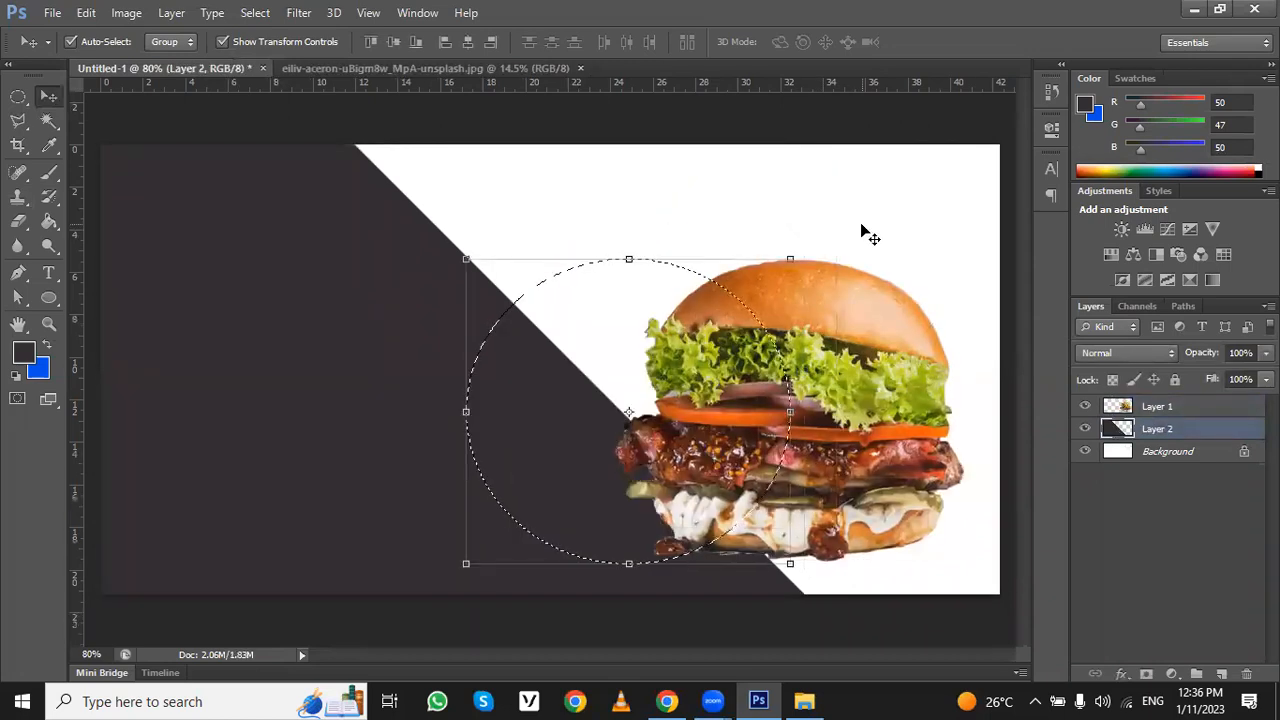
key("ctrl+alt+z")
left_click(851, 330)
left_click_drag(851, 323, 892, 237)
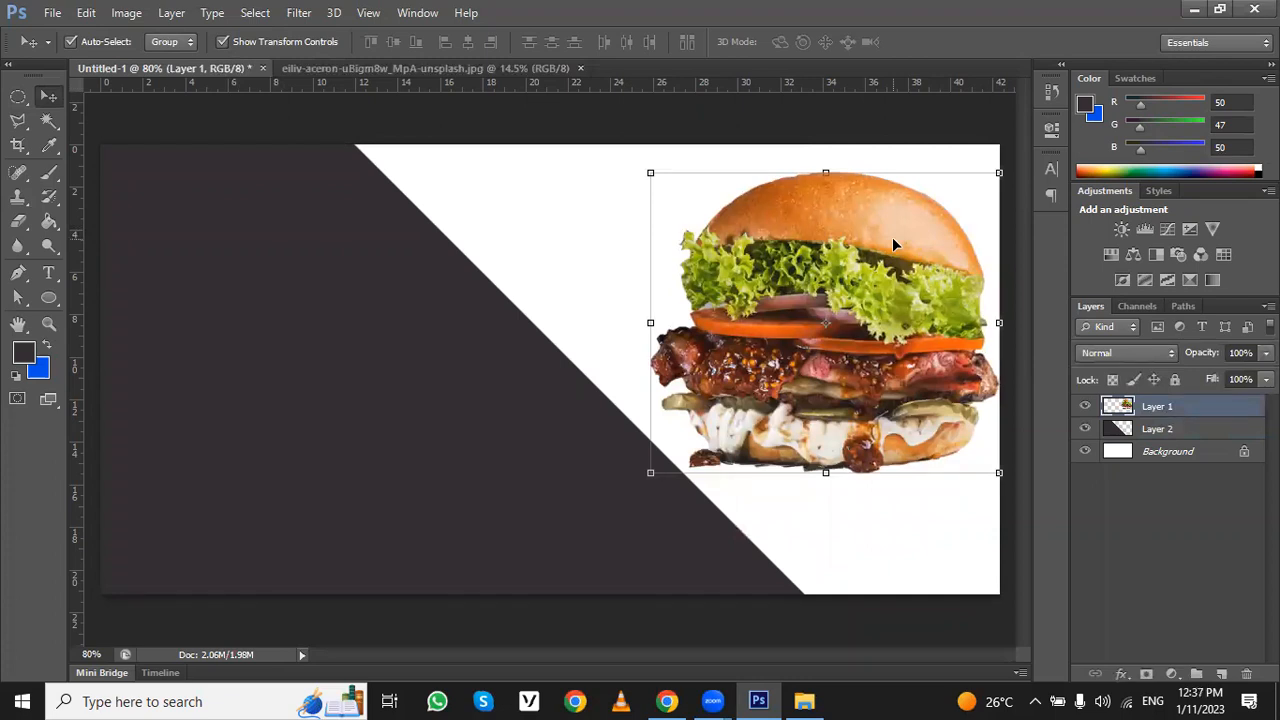
left_click(18, 96)
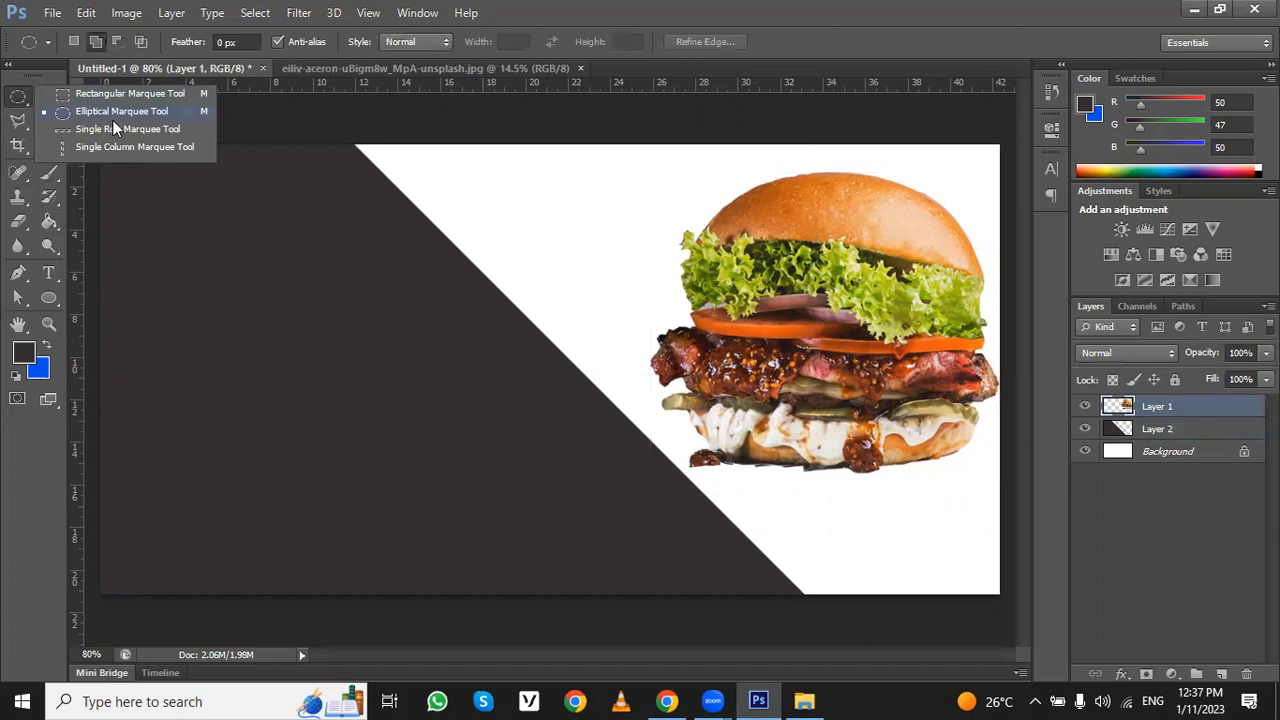
left_click(114, 116)
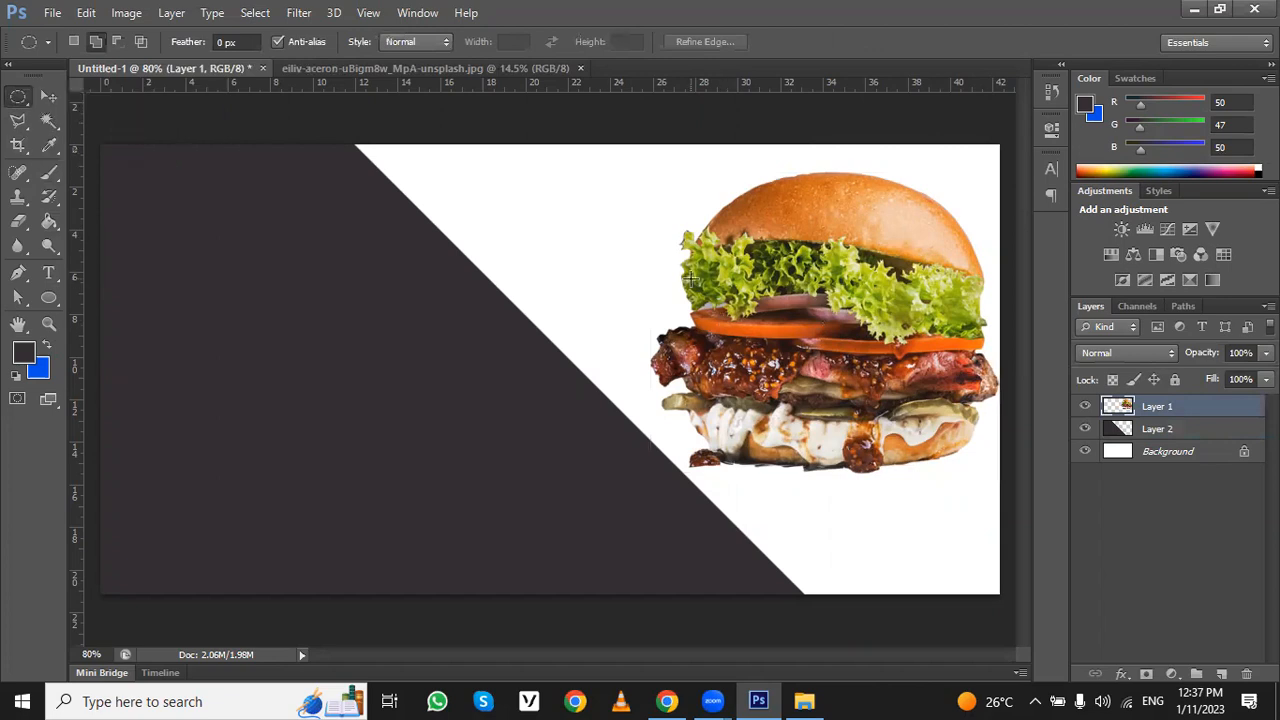
left_click_drag(732, 259, 354, 566)
key("ctrl+d")
left_click_drag(583, 431, 755, 521)
key("ctrl+d")
- Draw a circular New Selection about 17 ruler units wide over the slanted edge on the dark shape's layer with the Elliptical Marquee
left_click(49, 96)
left_click(250, 257)
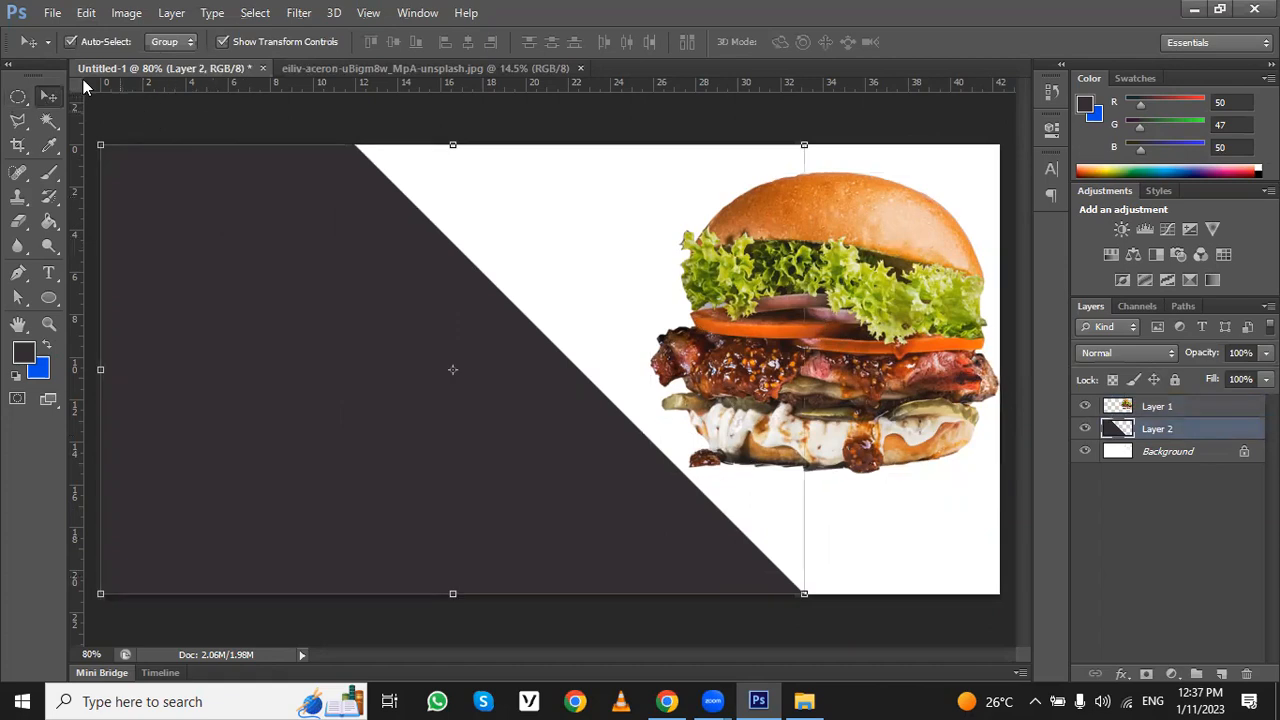
left_click(27, 100)
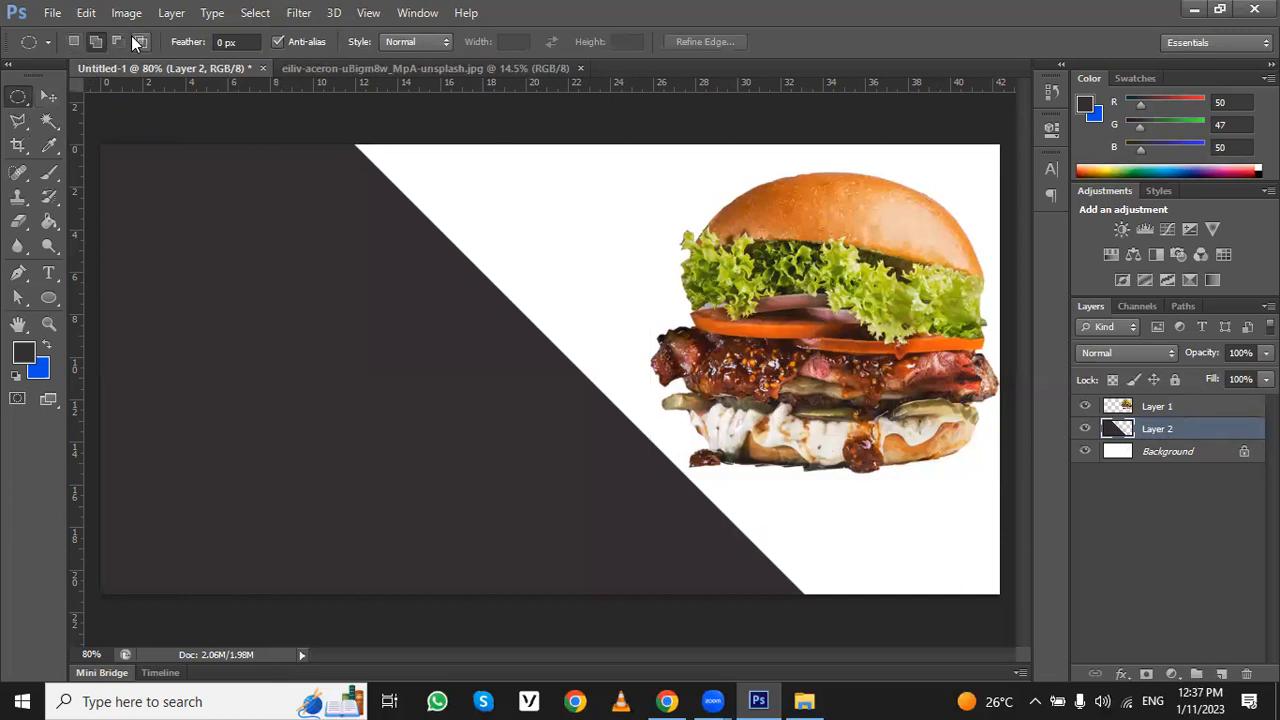
left_click(73, 42)
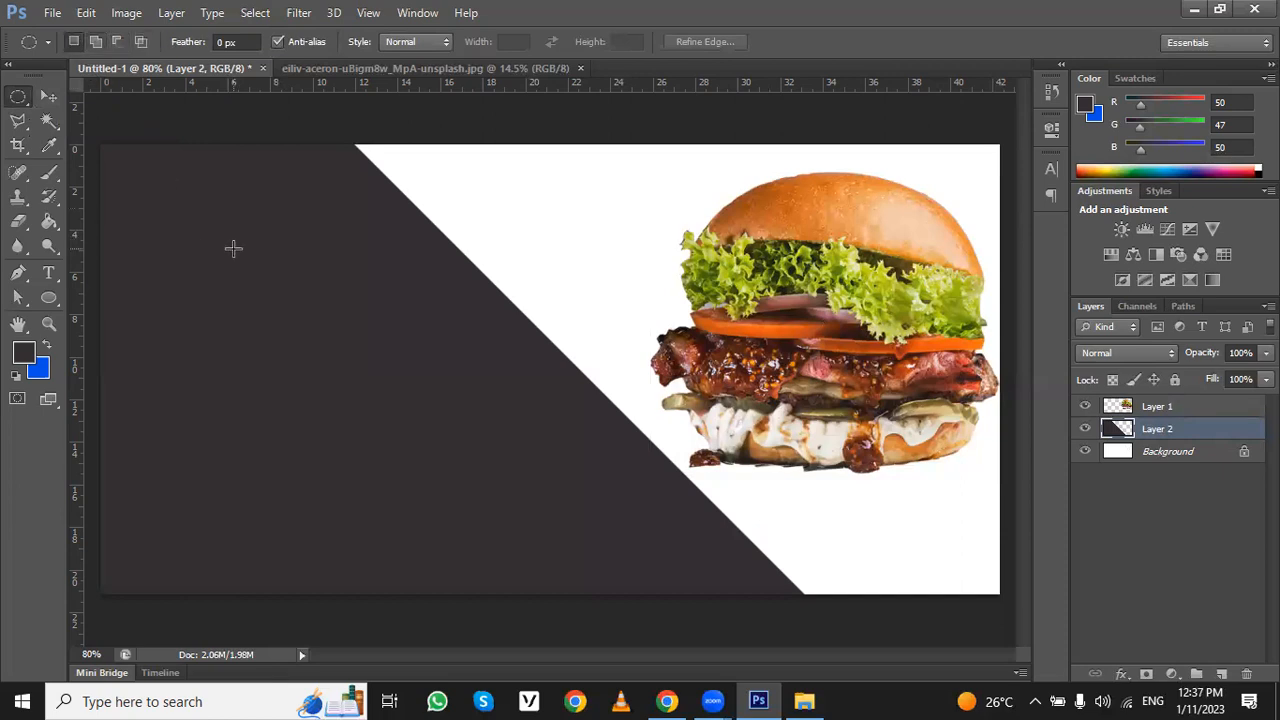
left_click(56, 94)
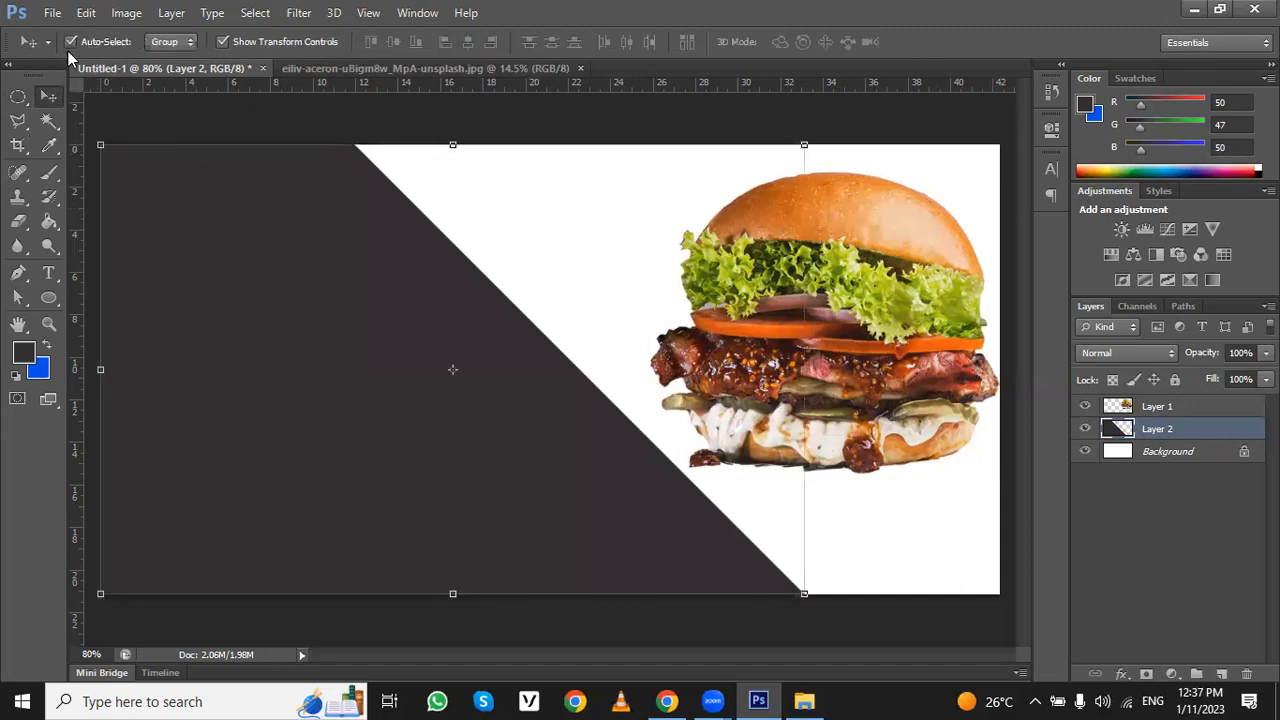
left_click(18, 96)
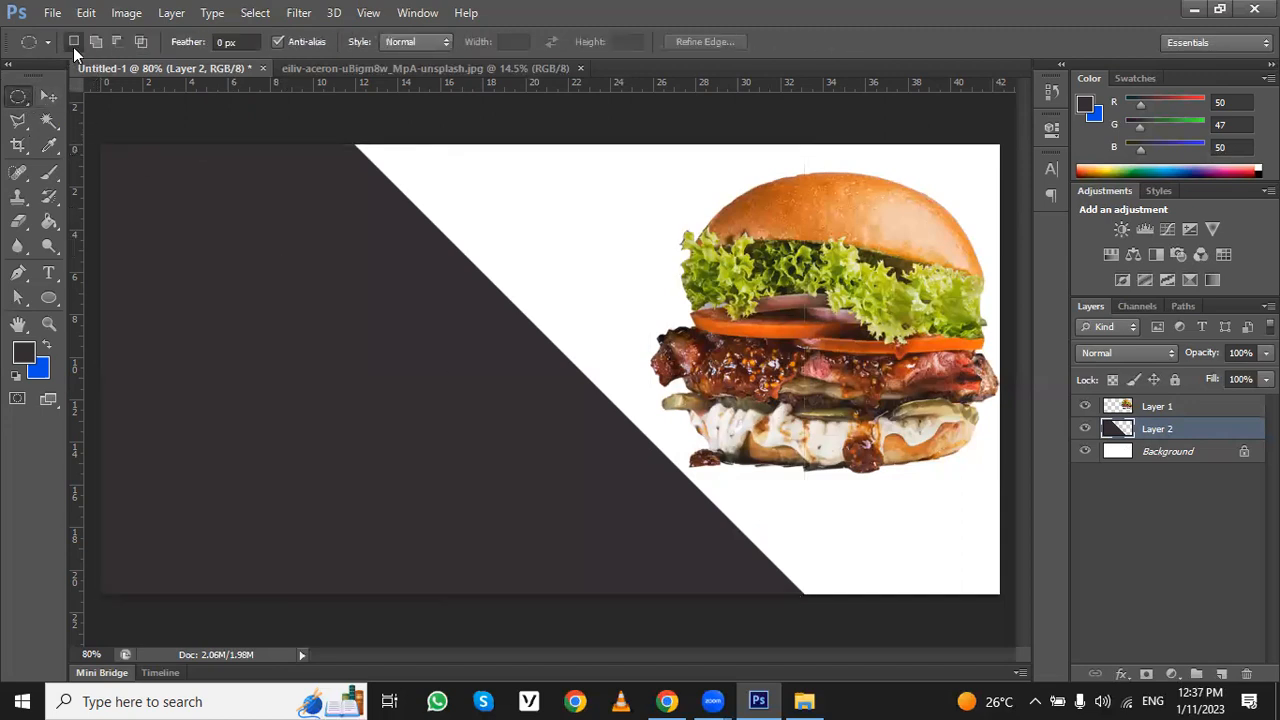
left_click_drag(724, 313, 53, 678)
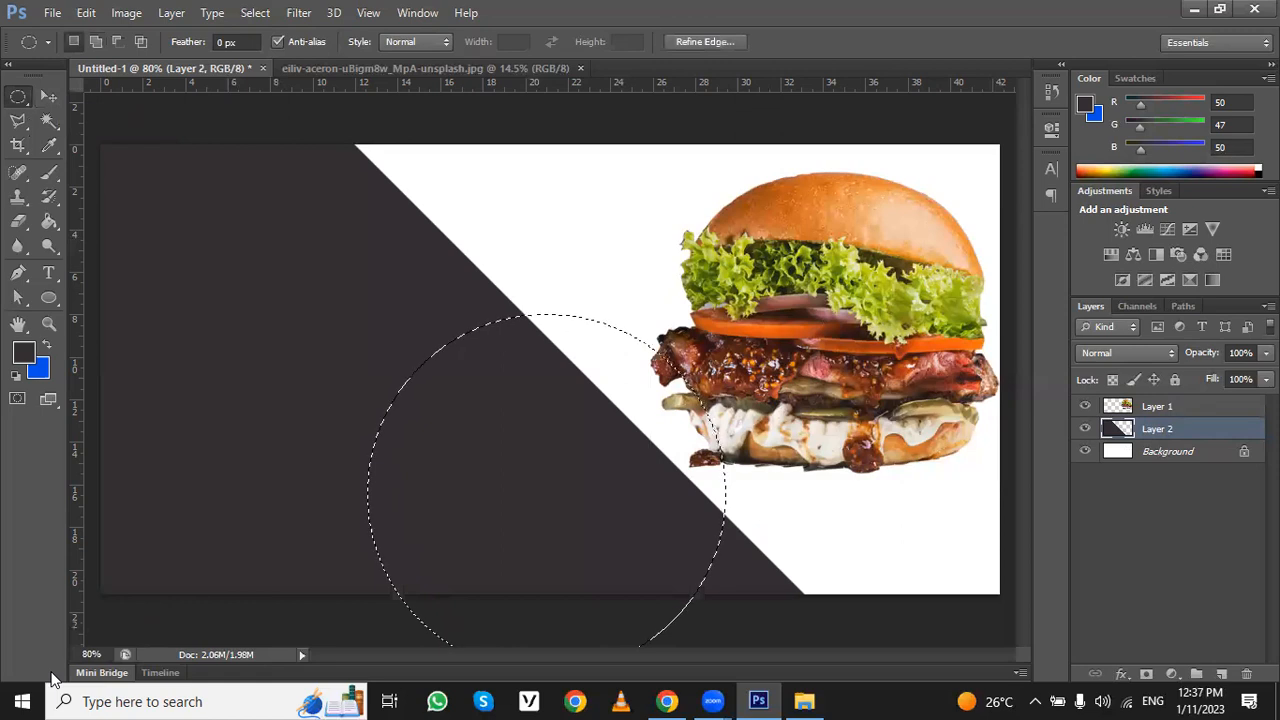
- Nudge the circular selection up and slightly right along the slanted edge, delete the dark fill inside it, and deselect
key("Up")
key("Up")
key("Up")
key("Up")
key("Up")
key("Up")
key("Up")
key("Up")
key("Up")
key("Up")
key("Up")
key("Up")
key("Up")
key("Up")
key("Up")
key("Up")
key("Up")
key("Up")
key("Up")
key("Up")
key("Up")
key("Up")
key("Up")
key("Up")
key("Up")
key("Up")
key("Up")
key("Up")
key("Up")
key("Up")
key("Up")
key("Up")
key("Up")
key("Up")
key("Up")
key("Up")
key("Up")
key("Up")
key("Up")
key("Up")
key("Up")
key("Up")
key("Up")
key("Up")
key("Up")
key("Up")
key("Up")
key("Up")
key("Up")
key("Up")
key("Up")
key("Up")
key("Up")
key("Up")
key("Up")
key("Up")
key("Up")
key("Up")
key("Up")
key("Up")
key("Up")
key("Up")
key("Up")
key("Up")
key("Up")
key("Up")
key("Up")
key("Up")
key("Up")
key("Up")
key("Up")
key("Up")
key("Up")
key("Up")
key("Up")
key("Up")
key("Right")
key("Right")
key("Right")
key("Right")
key("Right")
key("Right")
key("Right")
key("Right")
key("Right")
key("Right")
key("Right")
key("Right")
key("Right")
key("Right")
key("Right")
key("Right")
key("Right")
key("Right")
key("Right")
key("Right")
key("Right")
key("Right")
key("Right")
key("Right")
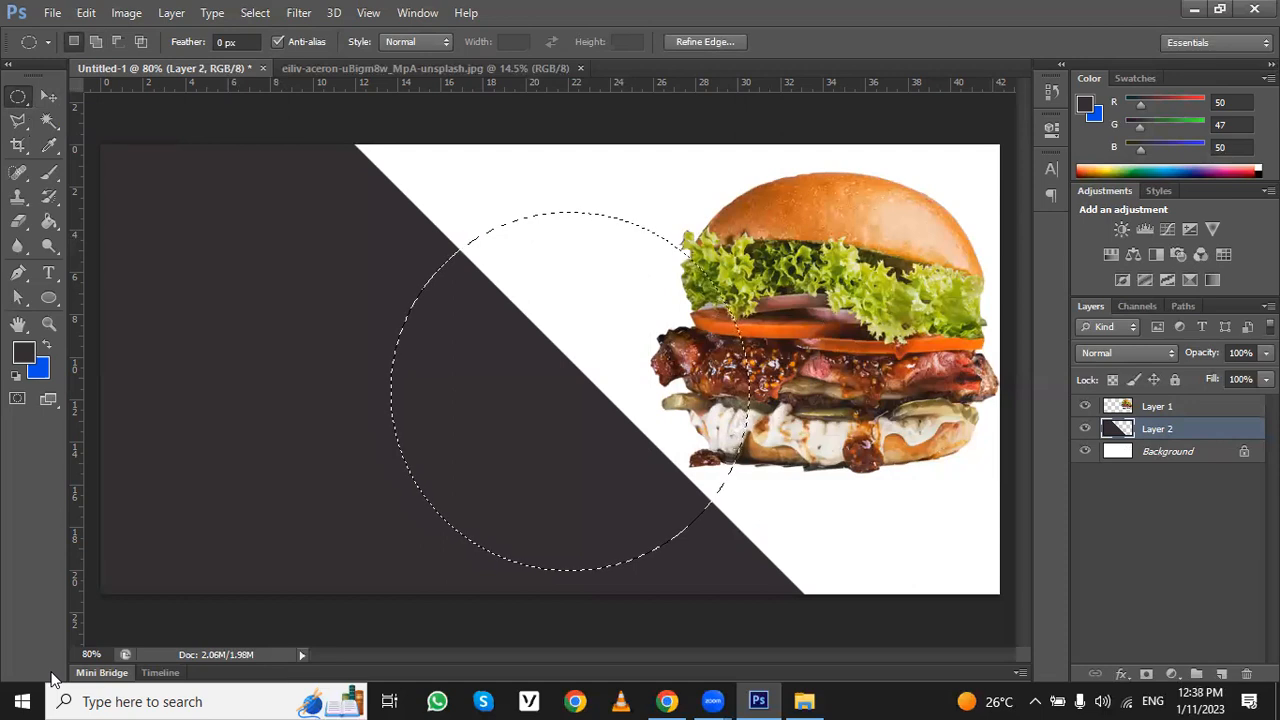
key("Delete")
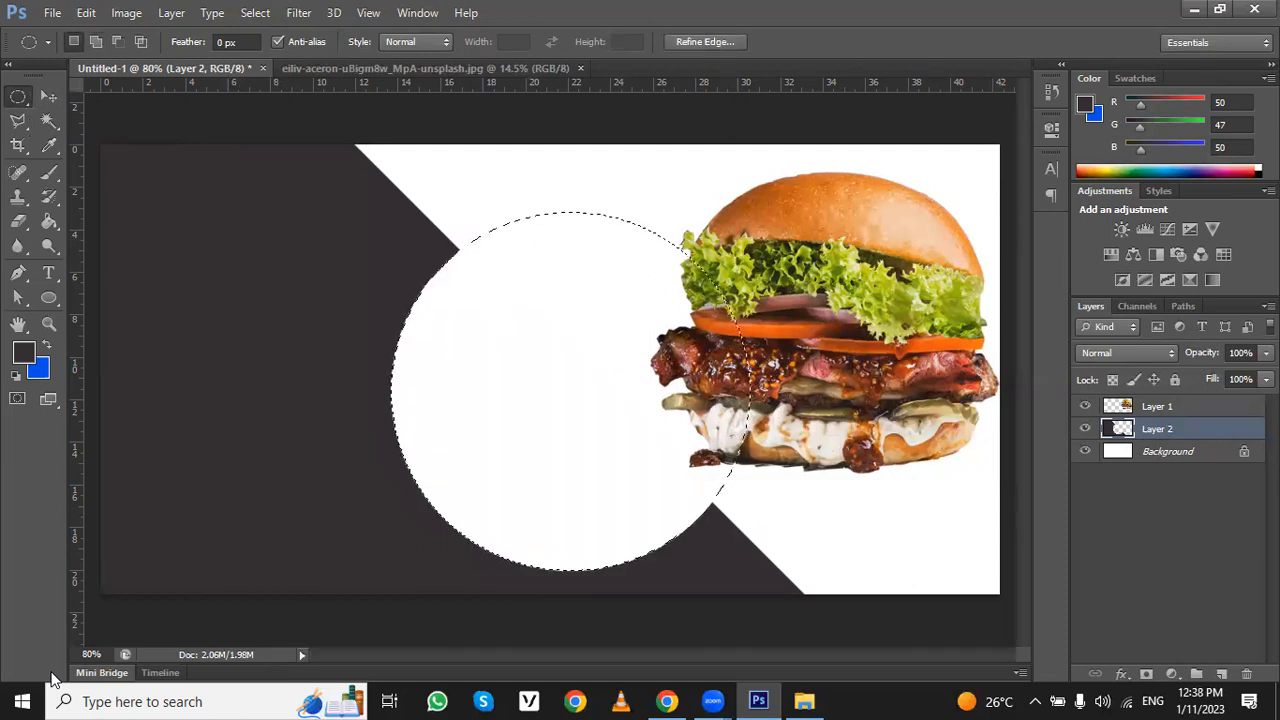
key("ctrl+d")
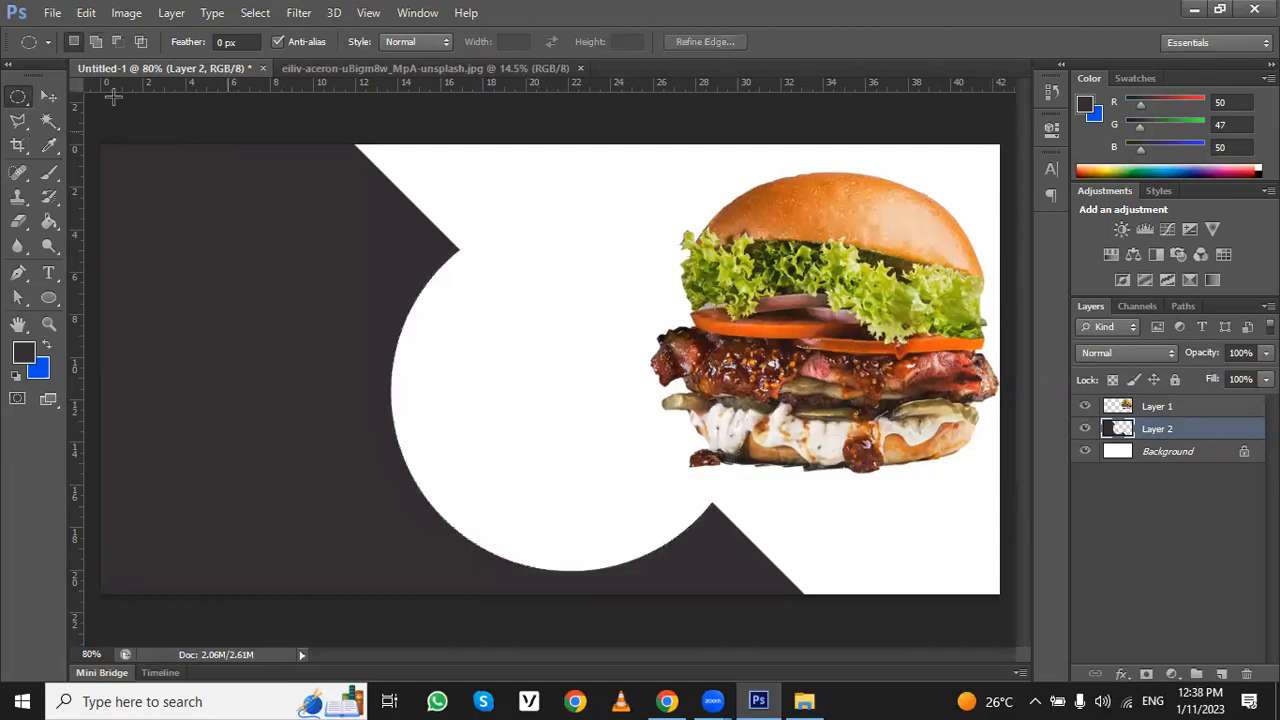
- Move the burger into the circular cutout of the dark shape, keeping its size at 100%
key("v")
left_click_drag(911, 228, 688, 277)
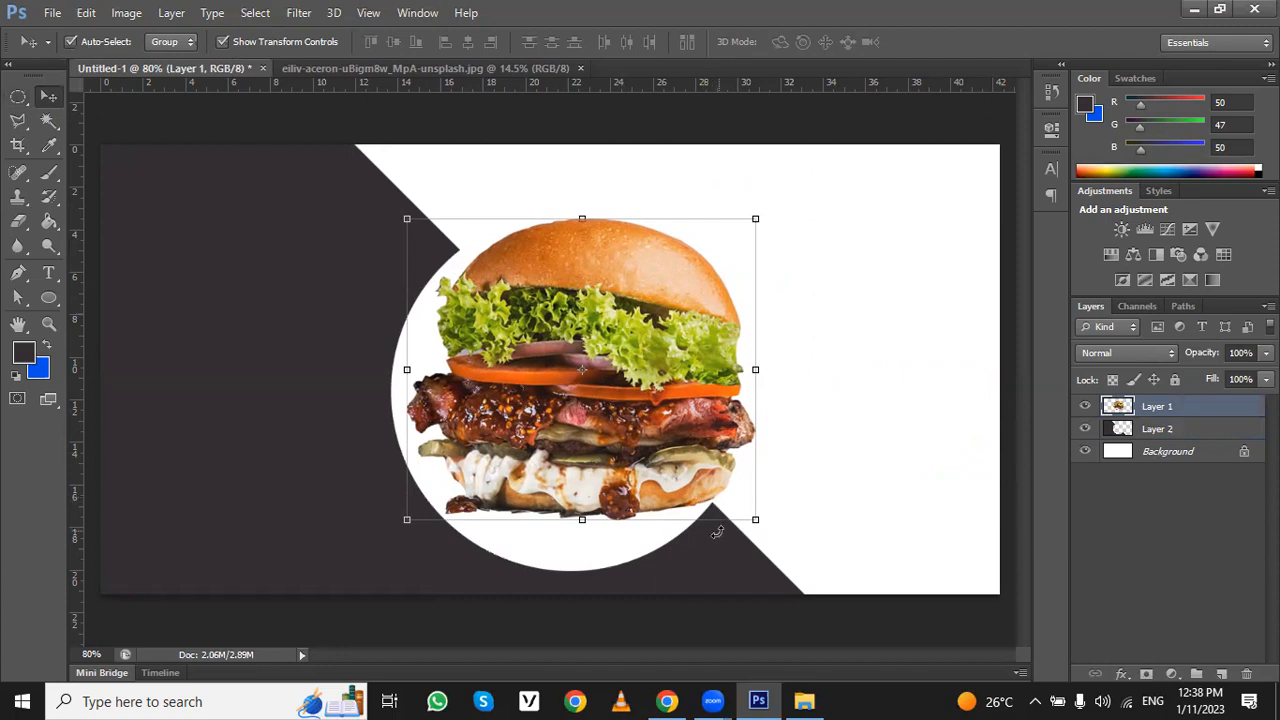
key("ctrl+t")
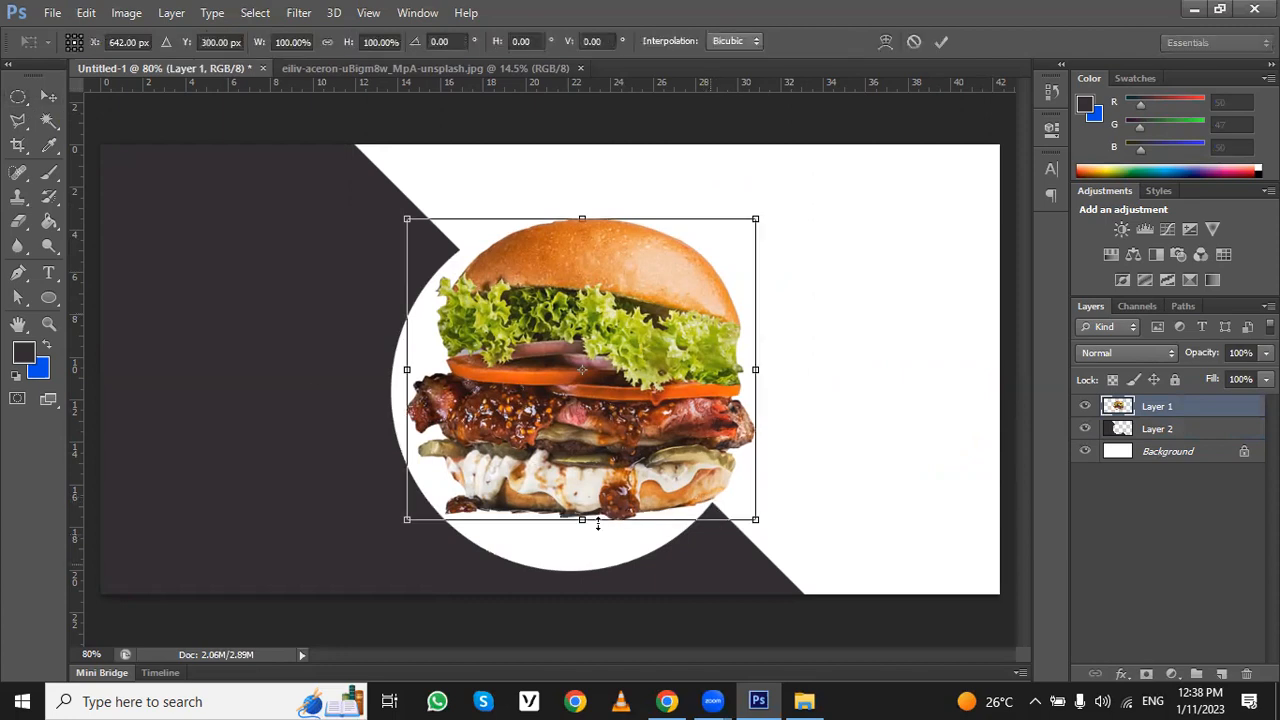
key("Return")
- Nudge the dark shape down a few pixels, leaving a thin white strip along the canvas's upper edge
left_click(142, 224)
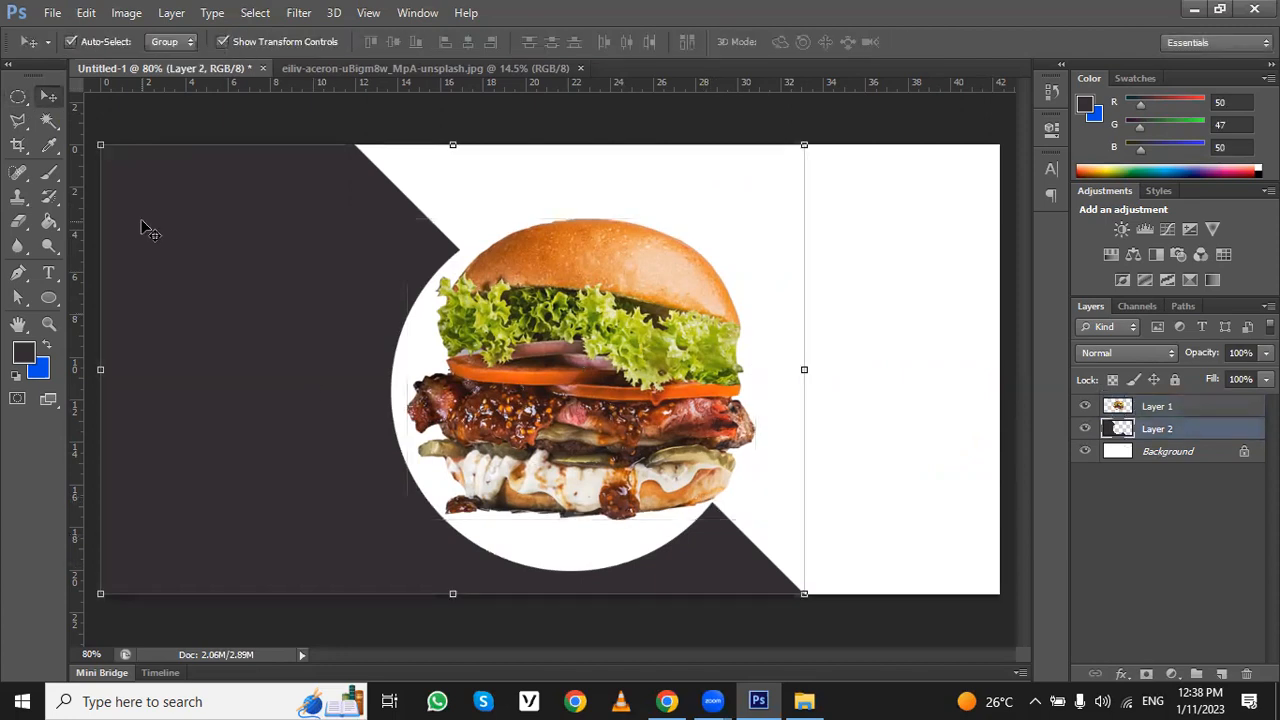
key("Down")
key("Down")
key("Down")
key("Down")
key("Down")
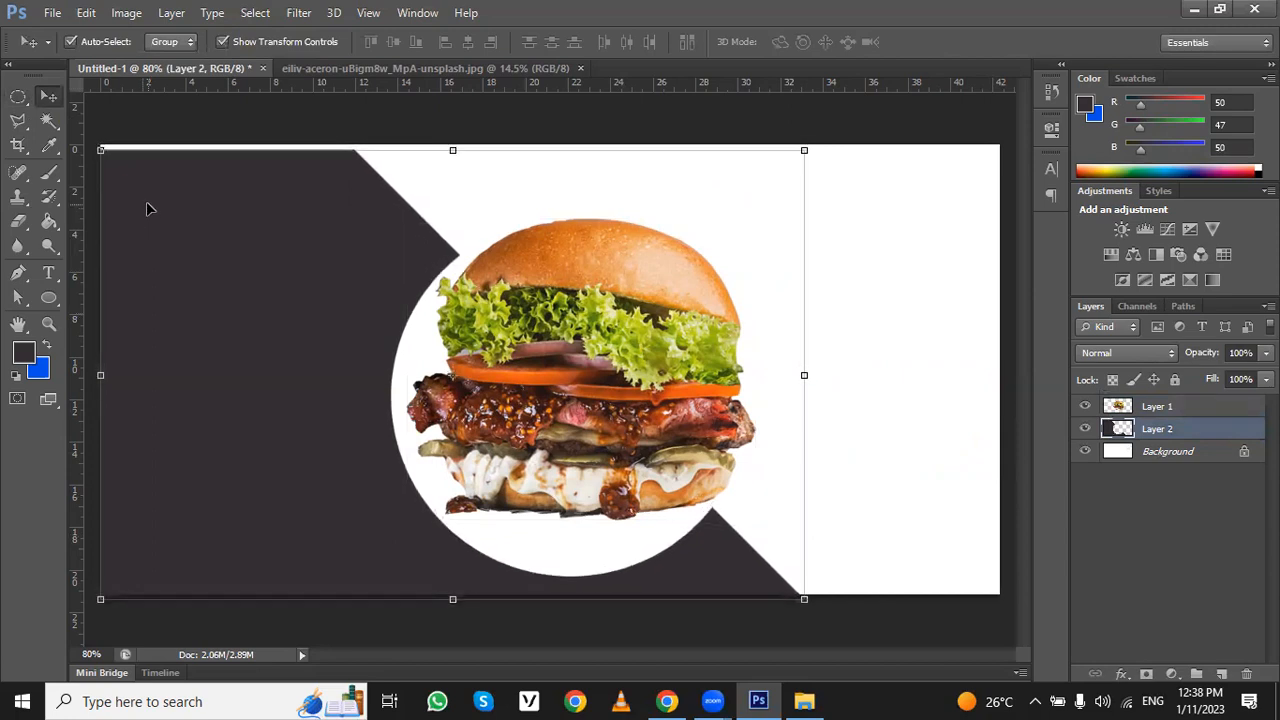
- Select the thin strip above the dark shape with the Rectangular Marquee, from ruler mark 0 to about 12
left_click(18, 96)
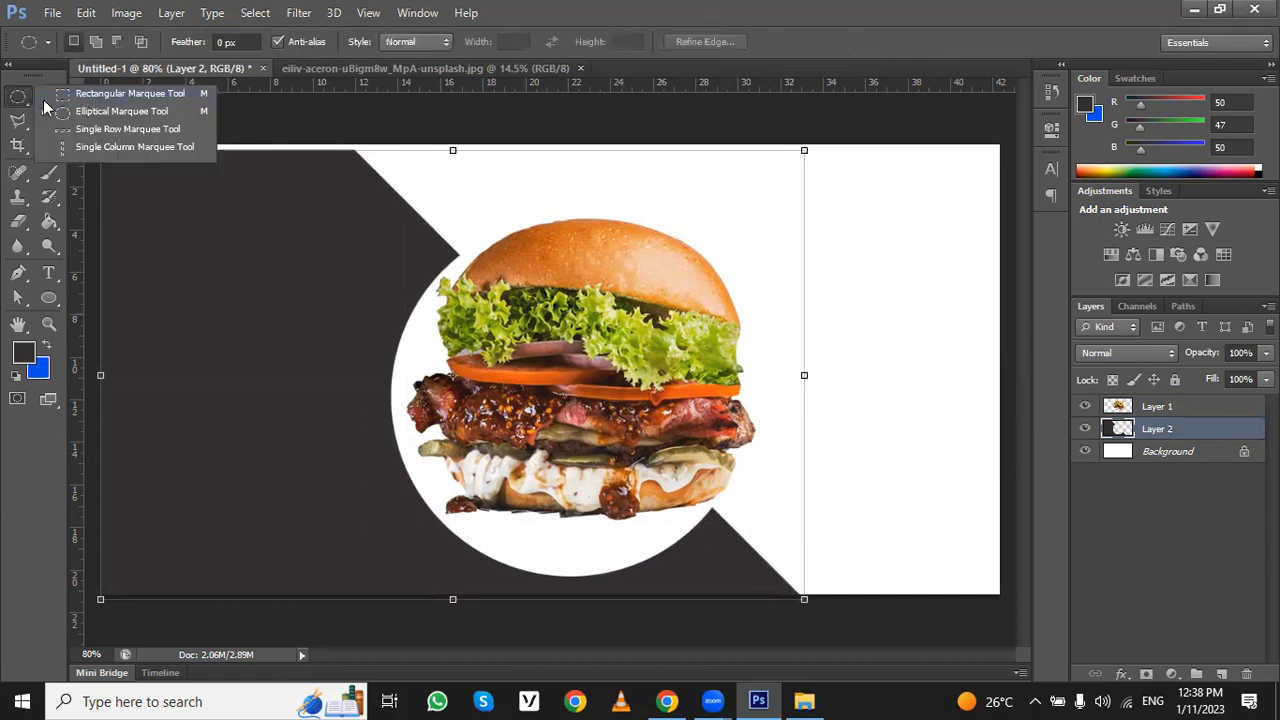
left_click(81, 98)
key("ctrl+plus")
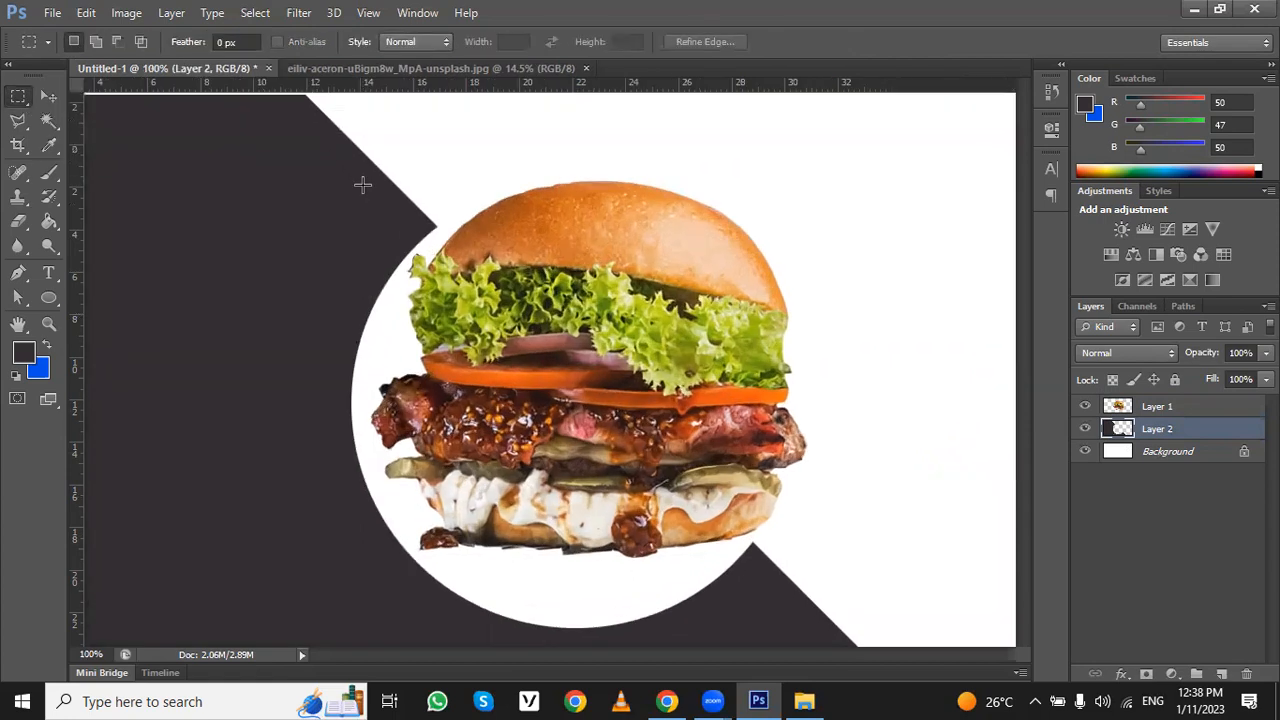
left_click_drag(357, 137, 471, 240)
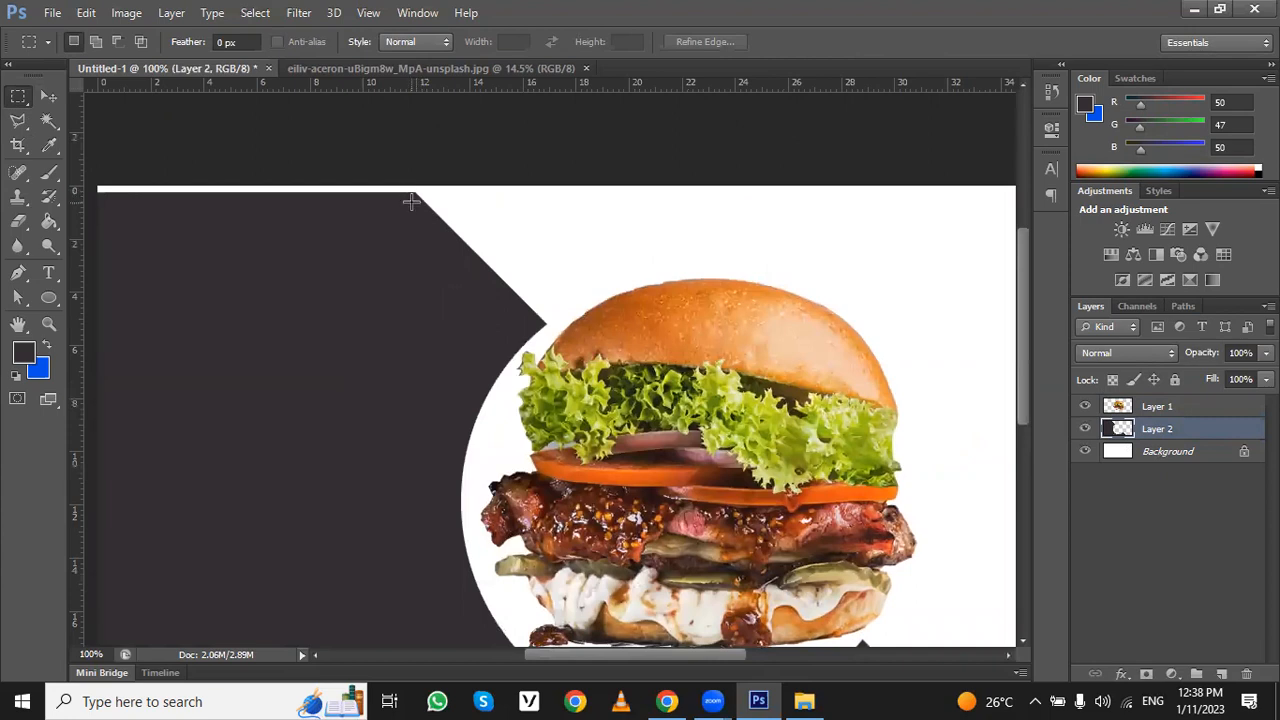
left_click_drag(415, 198, 98, 140)
- Sample the tomato's orange and then the lettuce's green (R 156, G 172, B 16) as the foreground colour with the Eyedropper
left_click(49, 145)
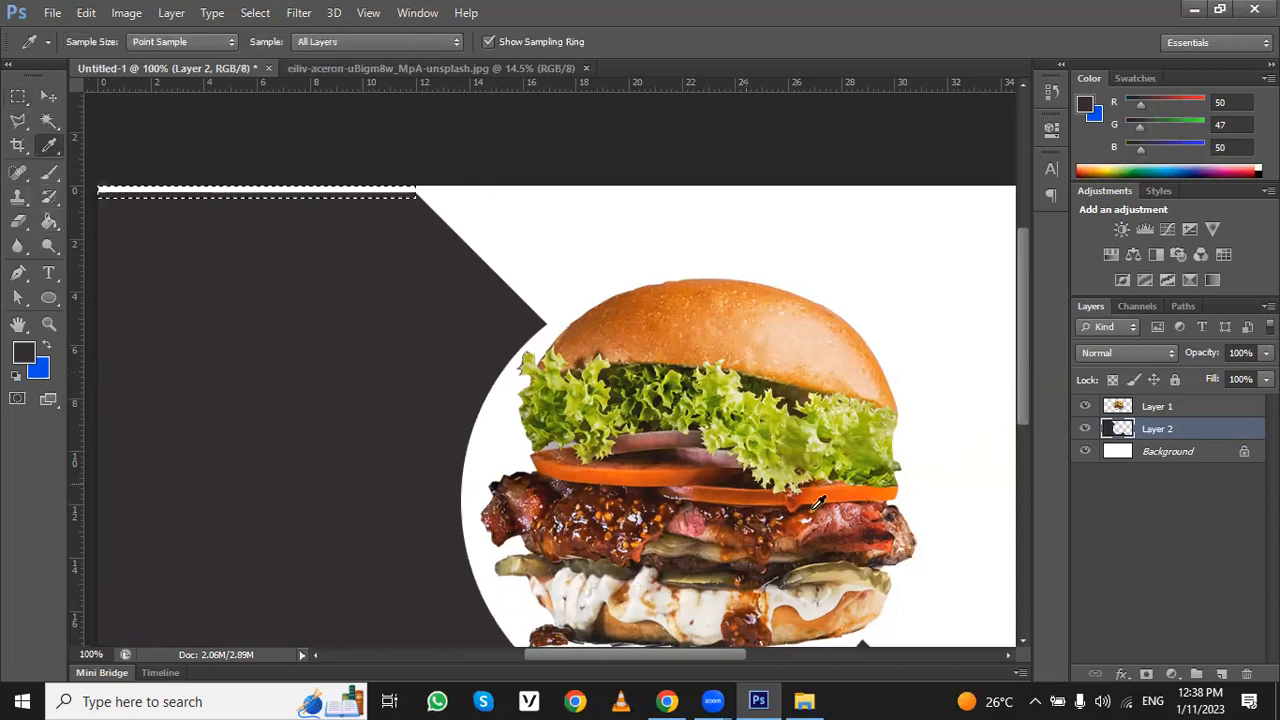
left_click(616, 469)
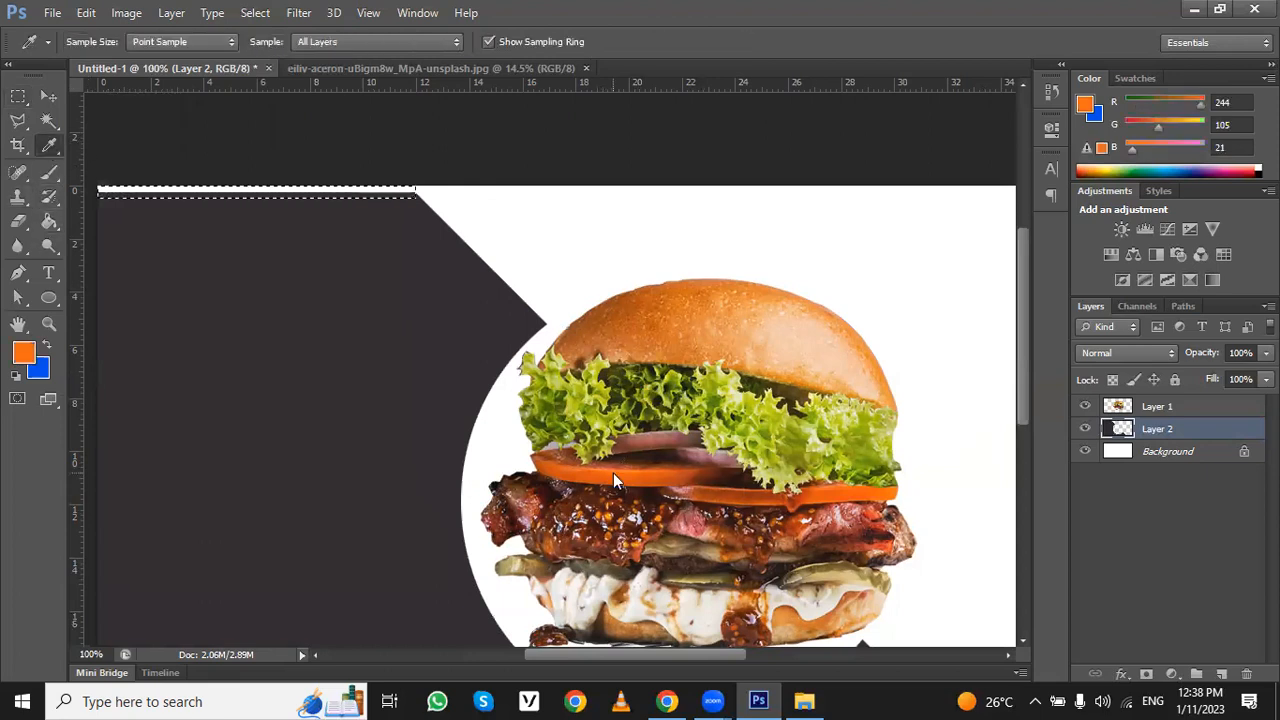
left_click(769, 461)
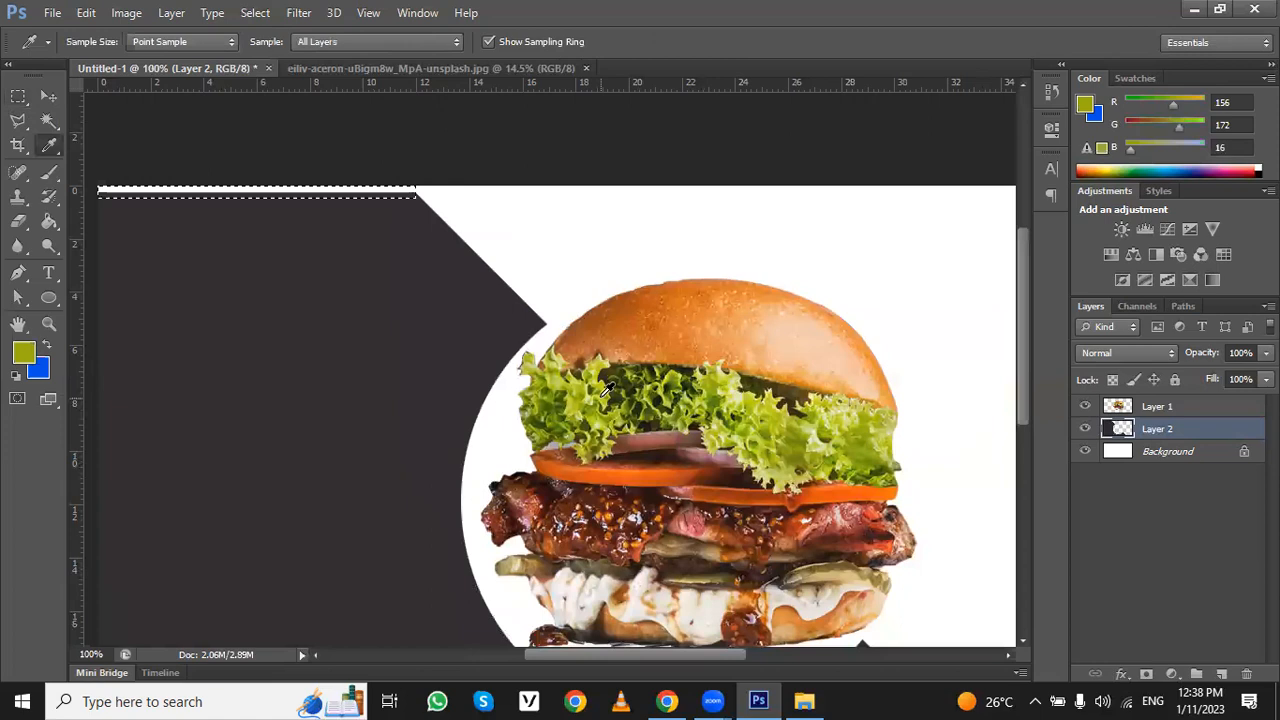
- Sample the lettuce's yellow-green (R 210, G 214, B 51), fill the selected upper strip with it using the Paint Bucket, and deselect
left_click(603, 394)
left_click(49, 172)
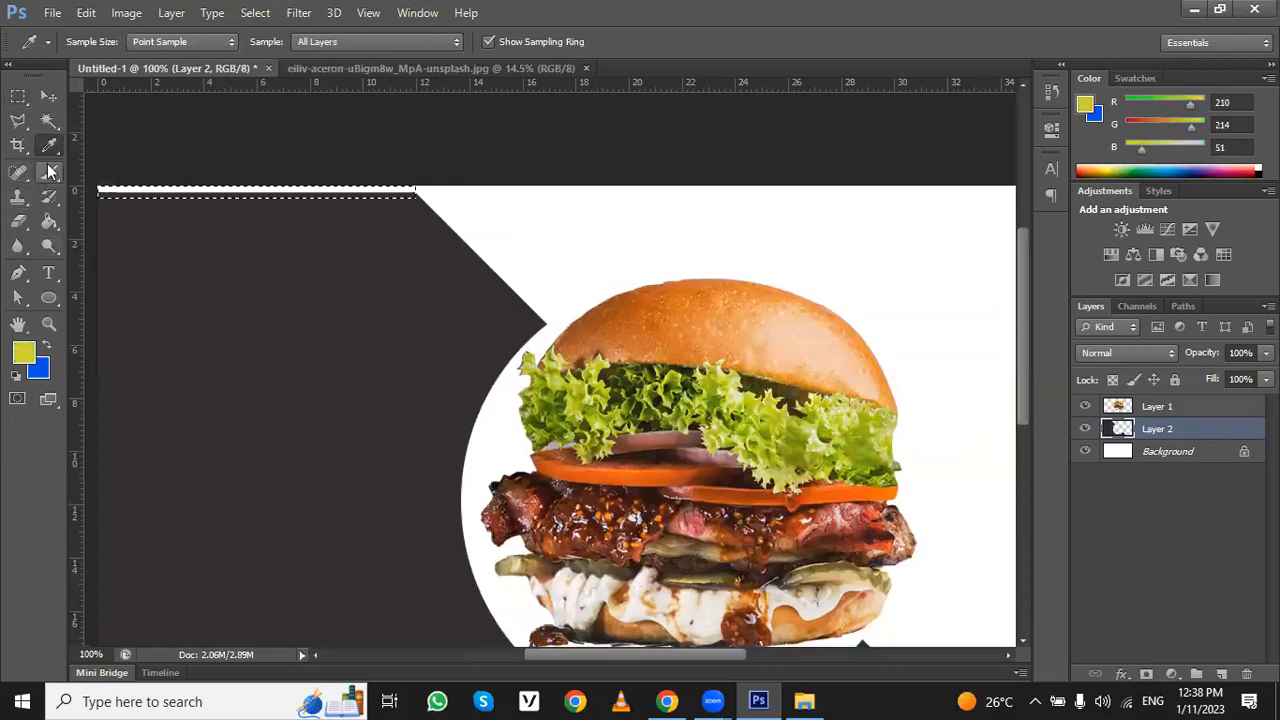
left_click(49, 221)
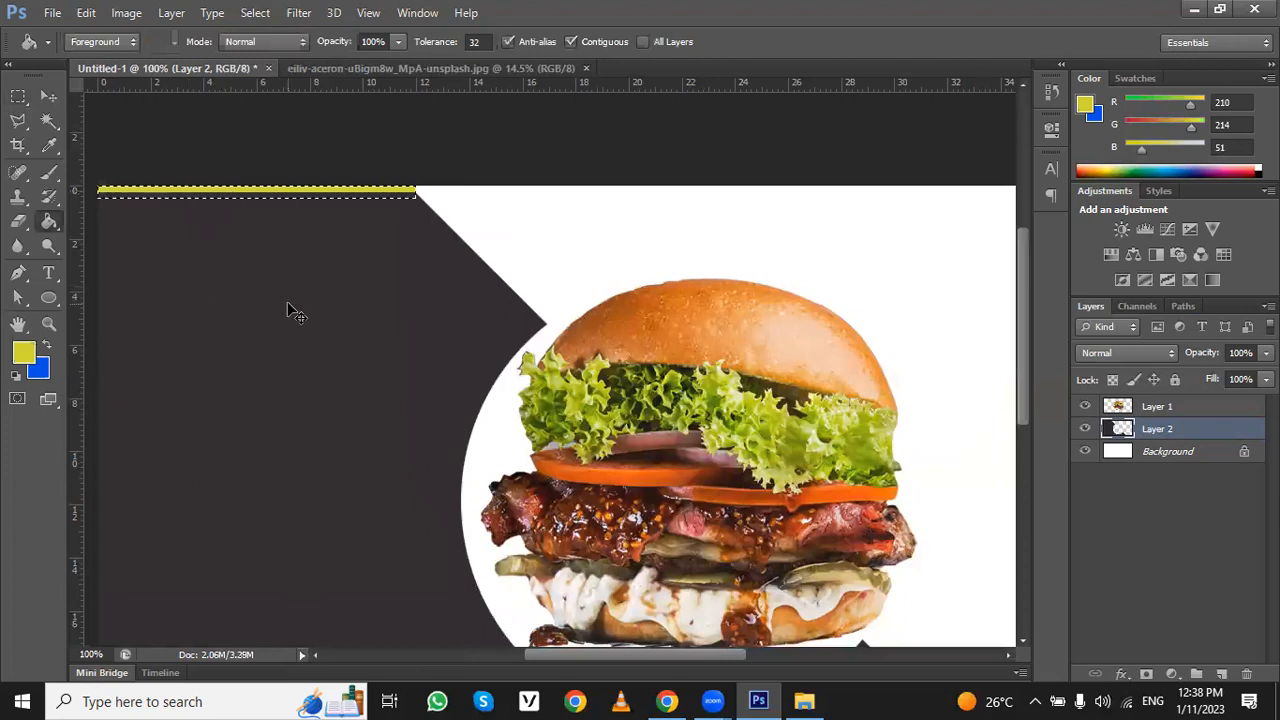
key("ctrl+d")
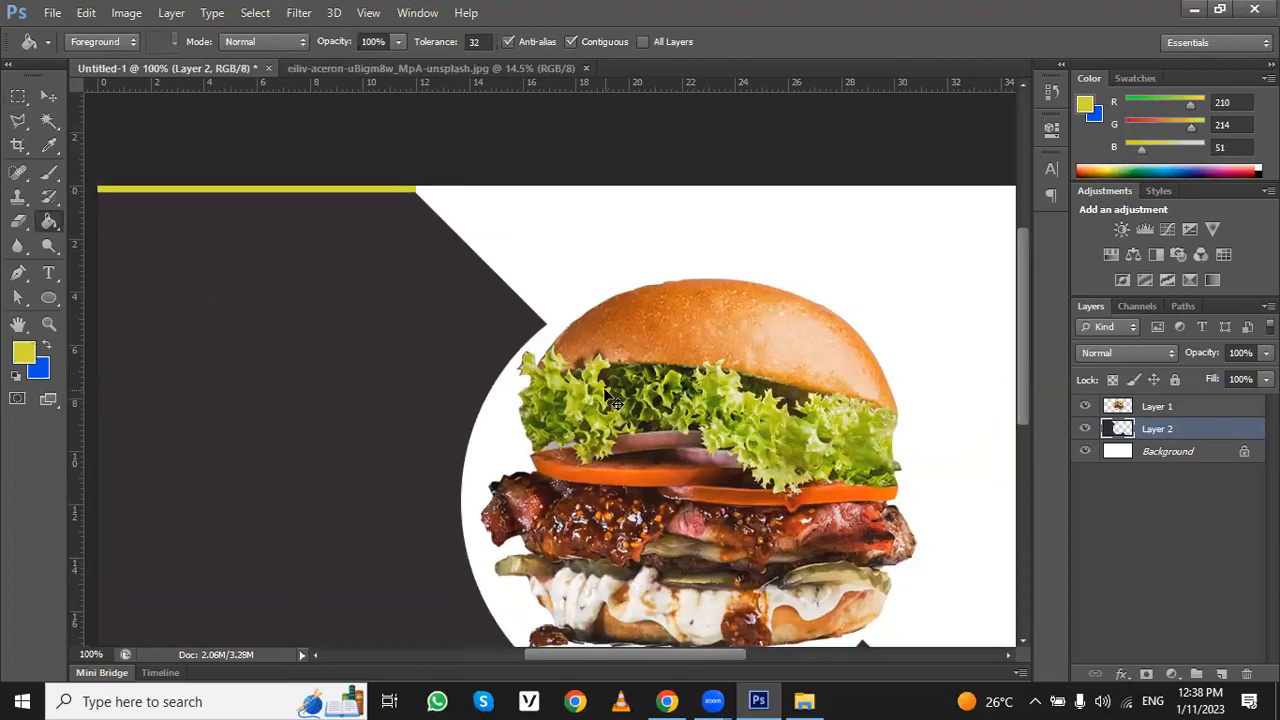
scroll(614, 398, "down", 3)
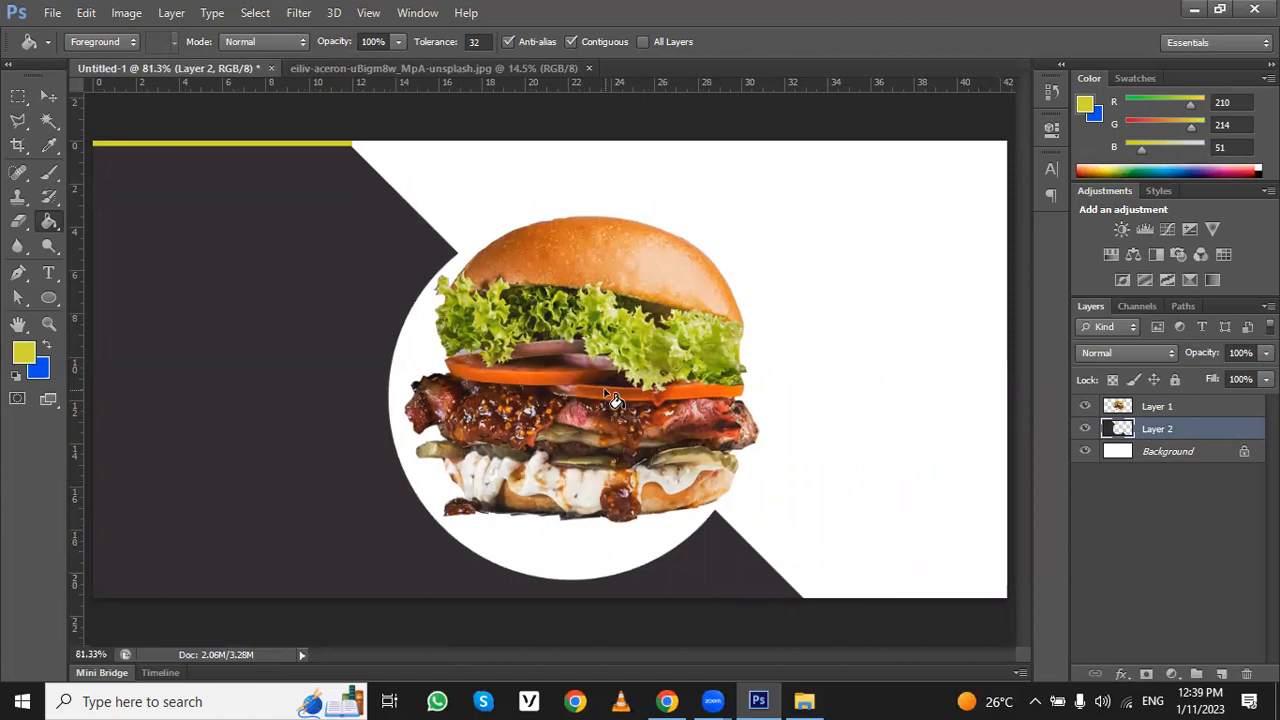
- Switch to the BIG 1200 × 600 px Canva design in Chrome and examine its banner pages as layout references
left_click(667, 701)
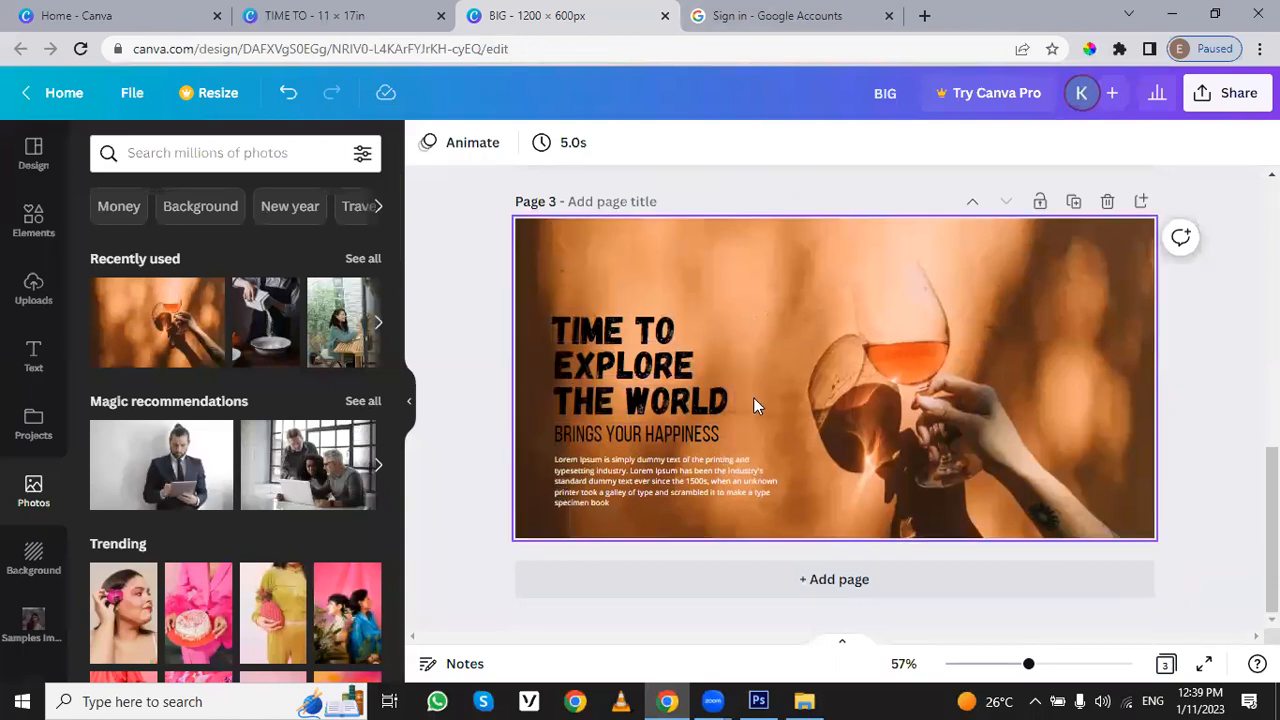
scroll(755, 400, "up", 2)
scroll(755, 407, "up", 4)
scroll(755, 407, "down", 2)
scroll(755, 407, "up", 3)
scroll(755, 407, "down", 2)
scroll(755, 408, "down", 2)
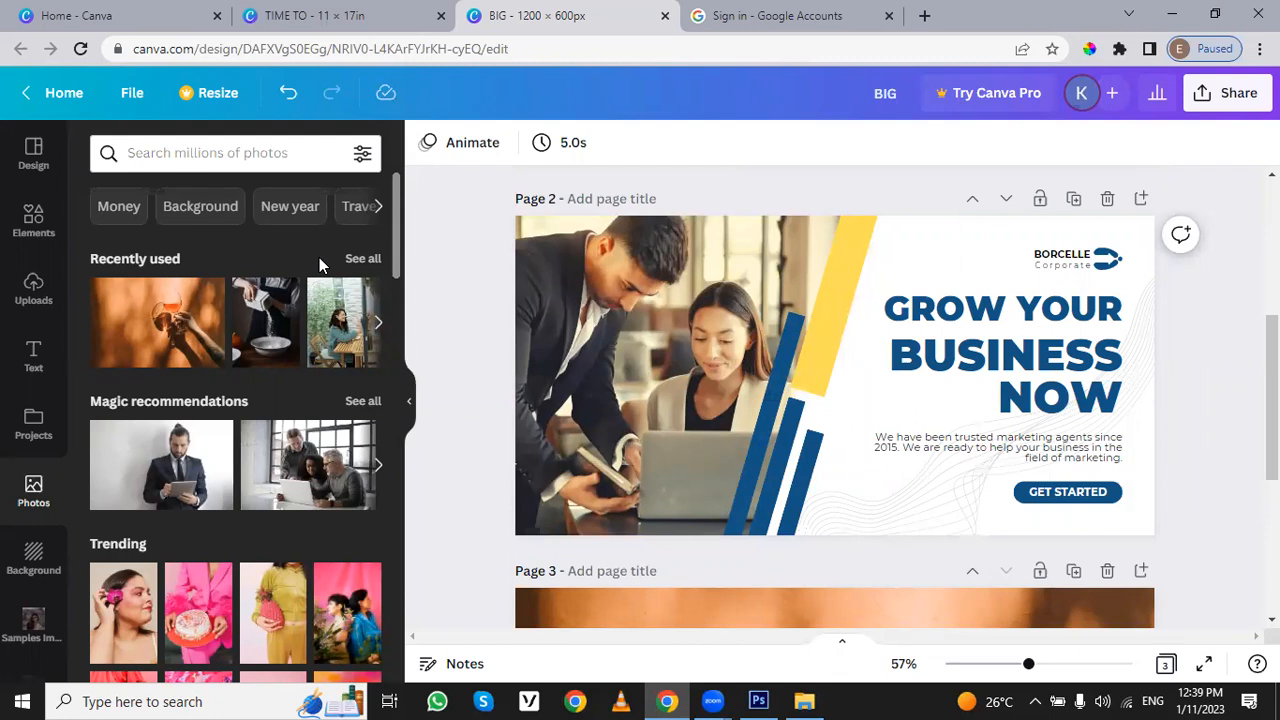
scroll(894, 500, "down", 4)
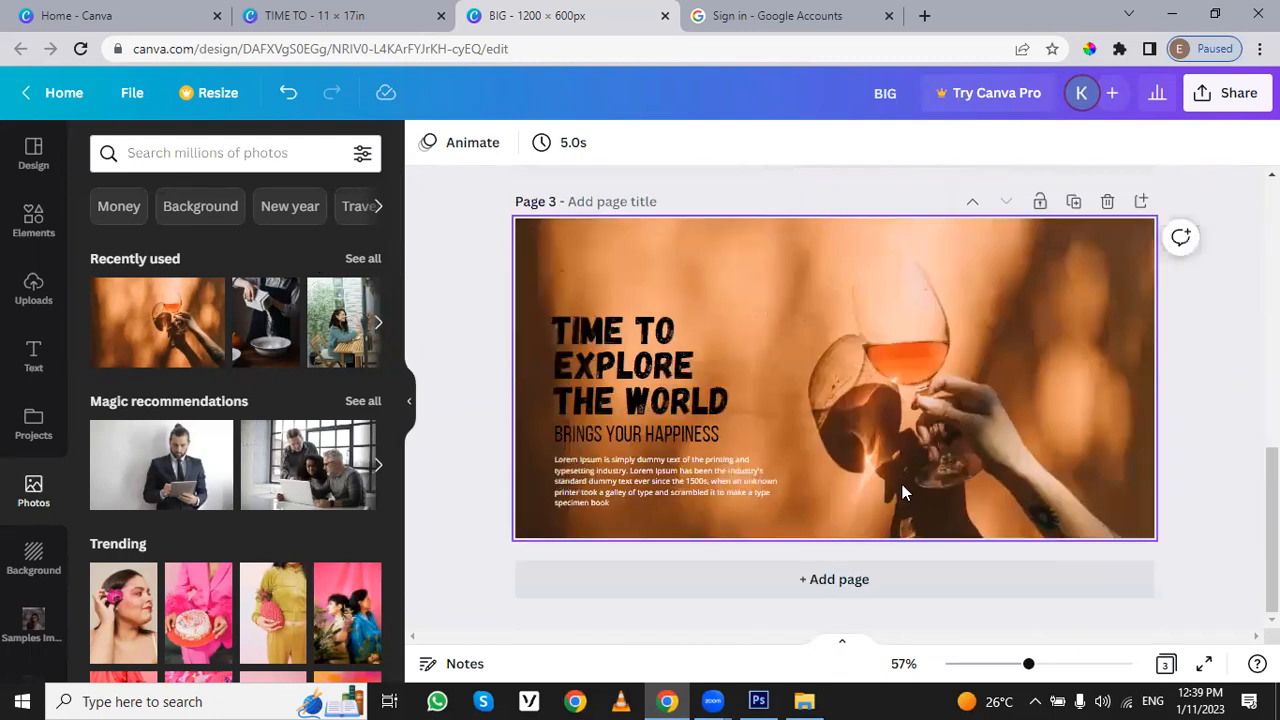
scroll(900, 482, "up", 7)
scroll(746, 491, "down", 3)
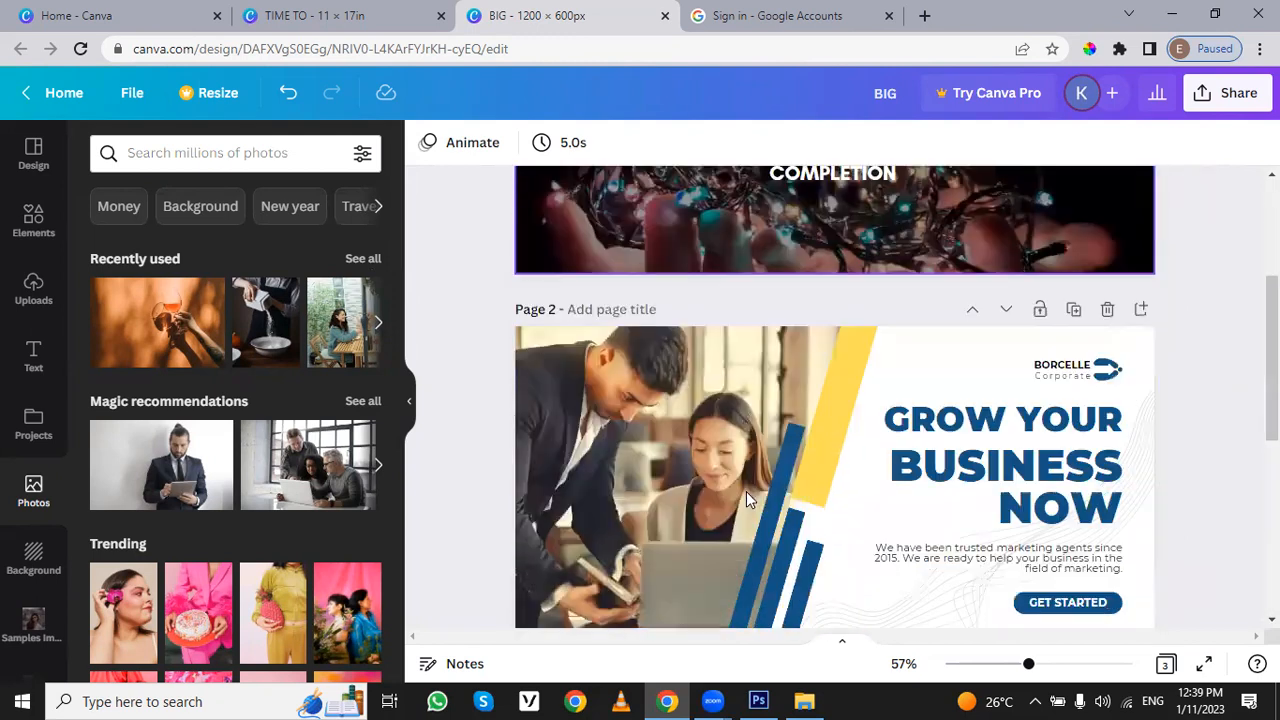
scroll(746, 491, "down", 1)
scroll(319, 280, "down", 2)
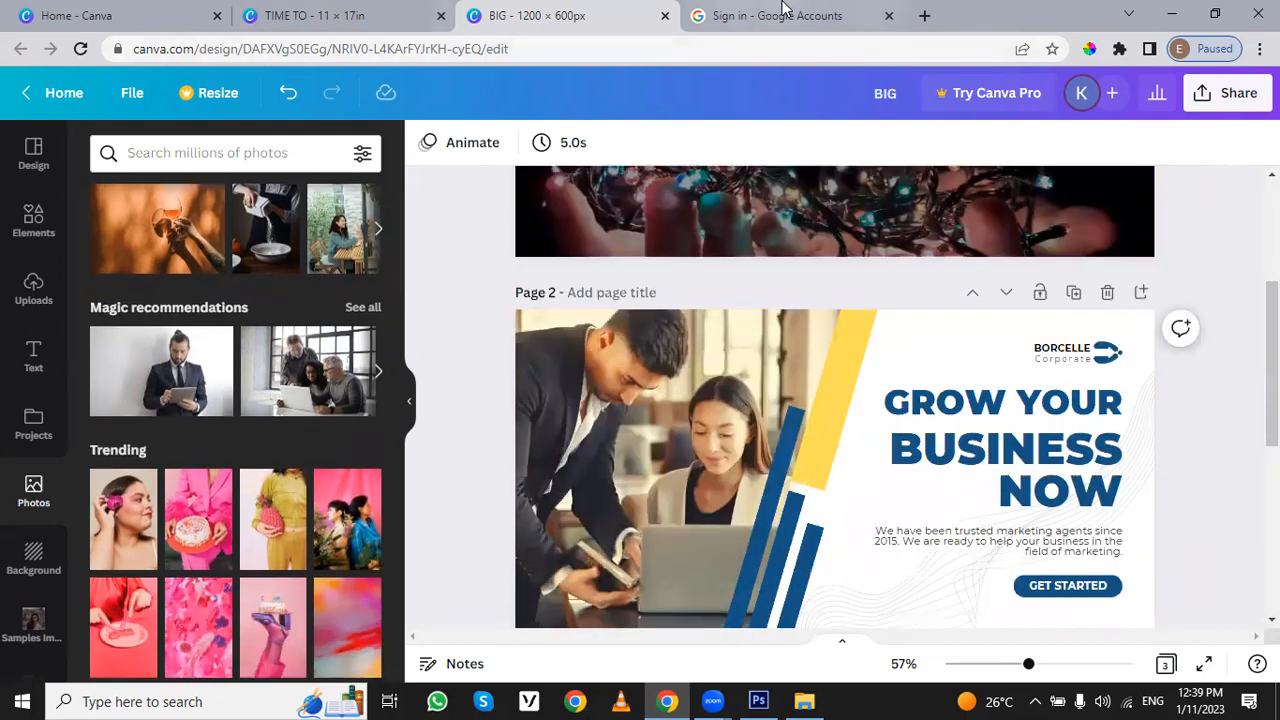
- Open the Google home page in a new browser tab
left_click(785, 14)
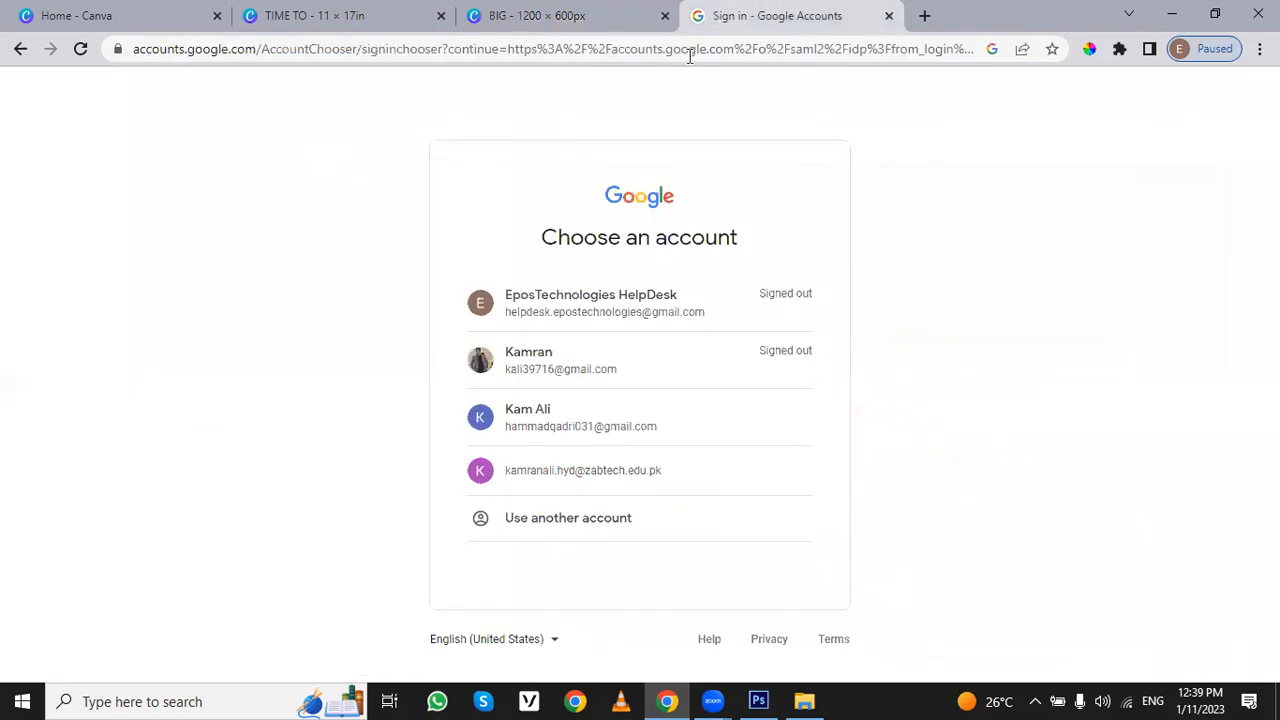
left_click(924, 15)
left_click(837, 49)
type("go")
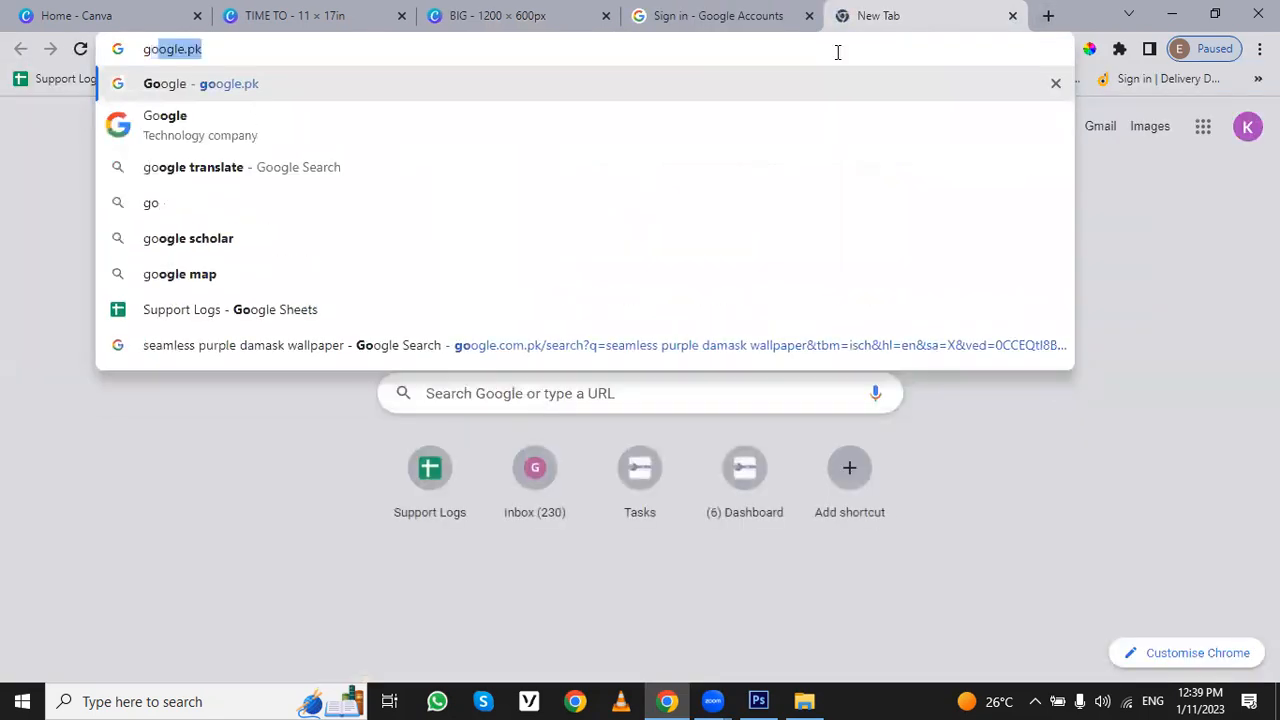
key("Return")
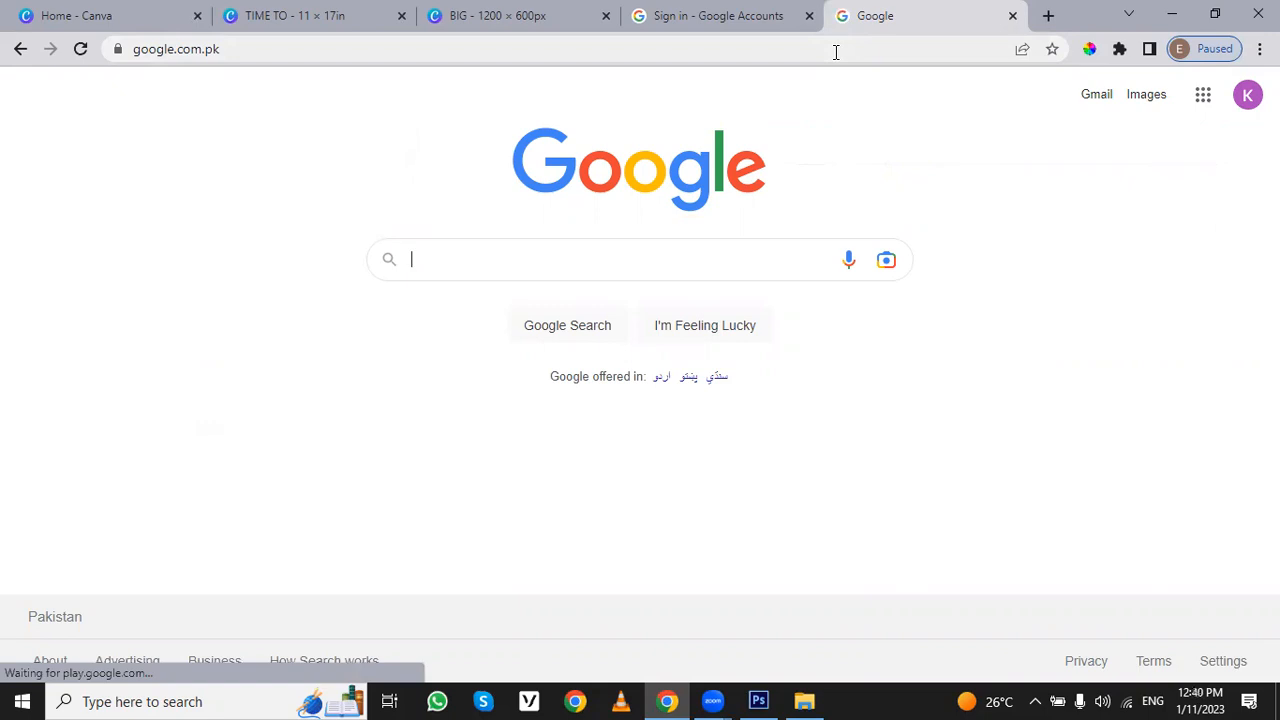
- Search Google for "burger images" and show the image results
type("burger")
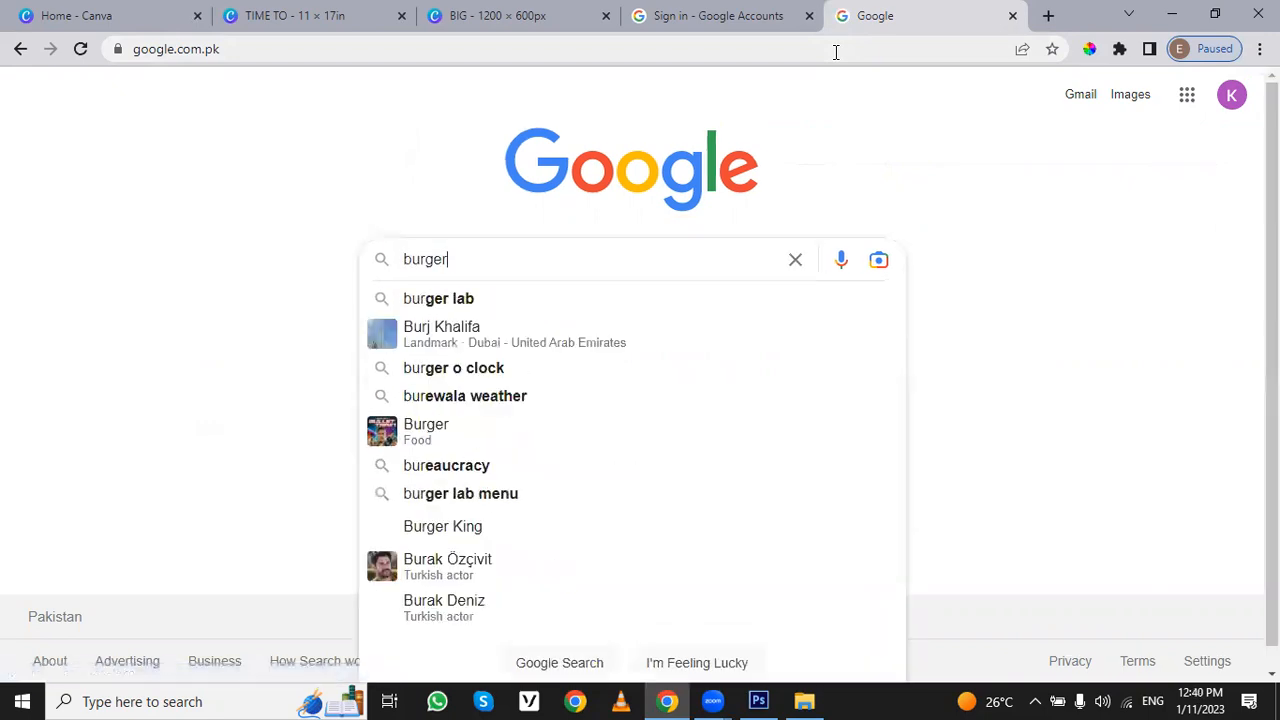
type(" images")
key("Return")
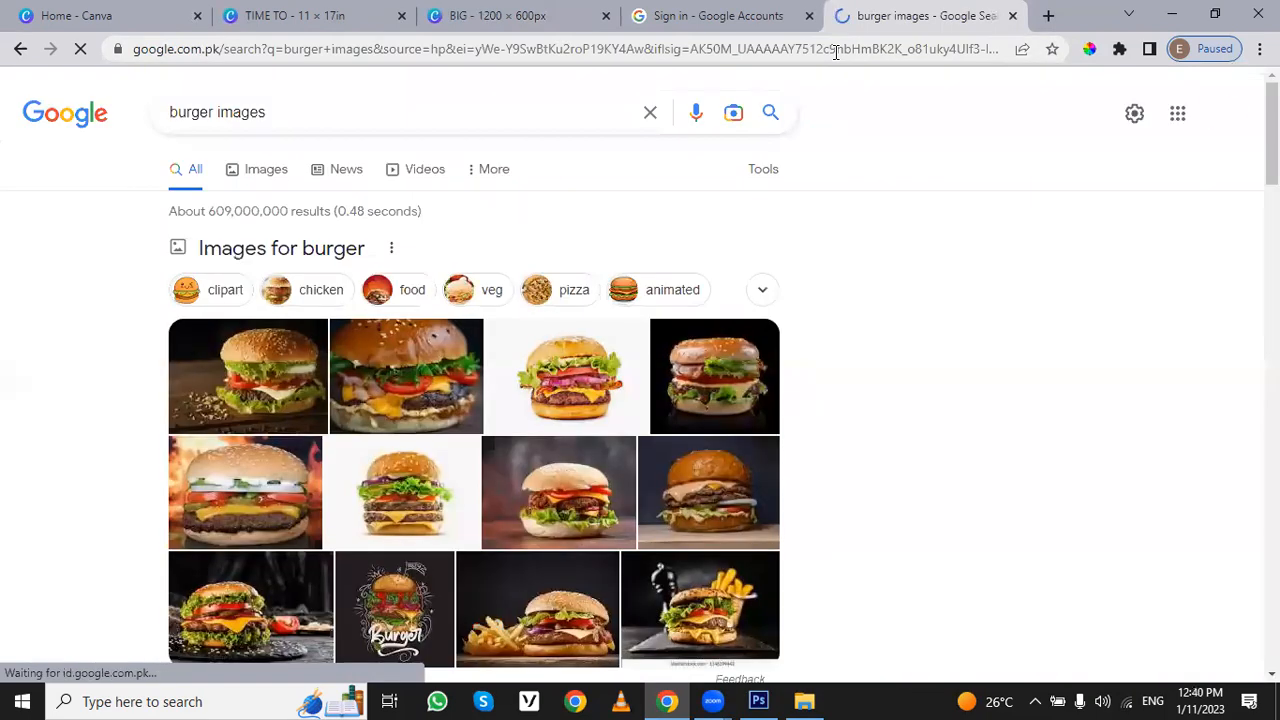
left_click(273, 186)
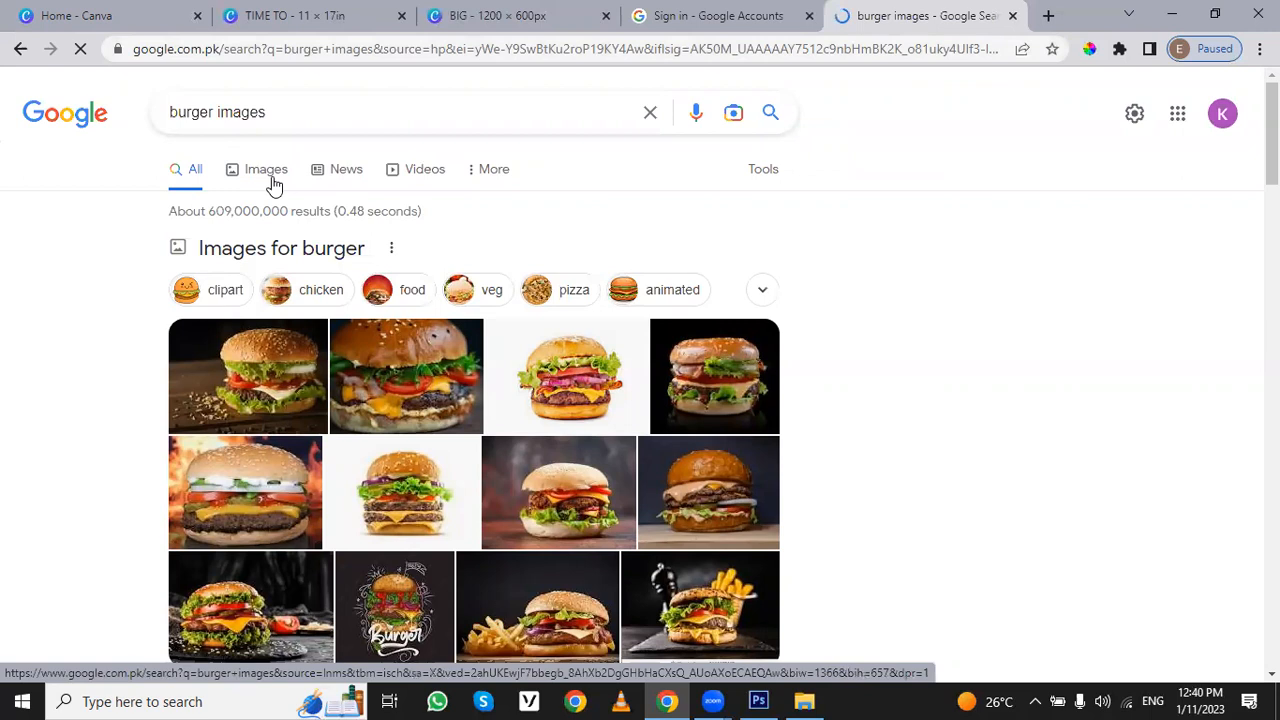
left_click(270, 175)
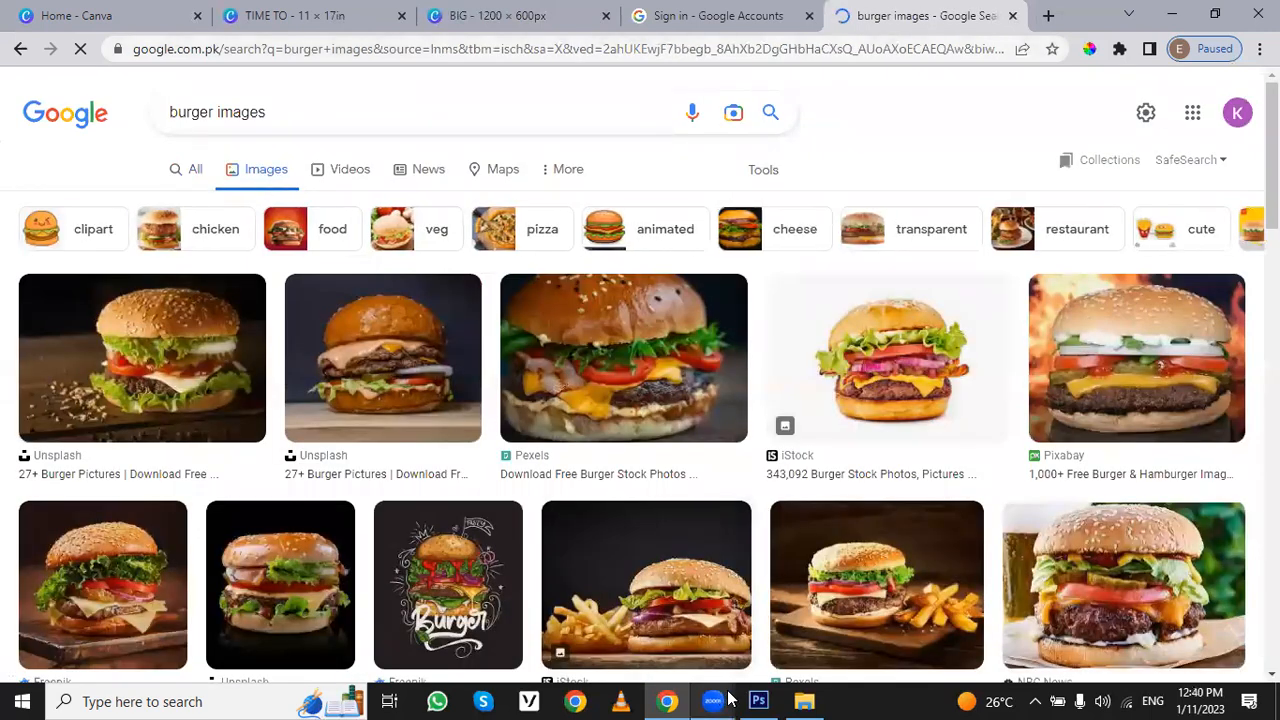
left_click(757, 699)
left_click(757, 699)
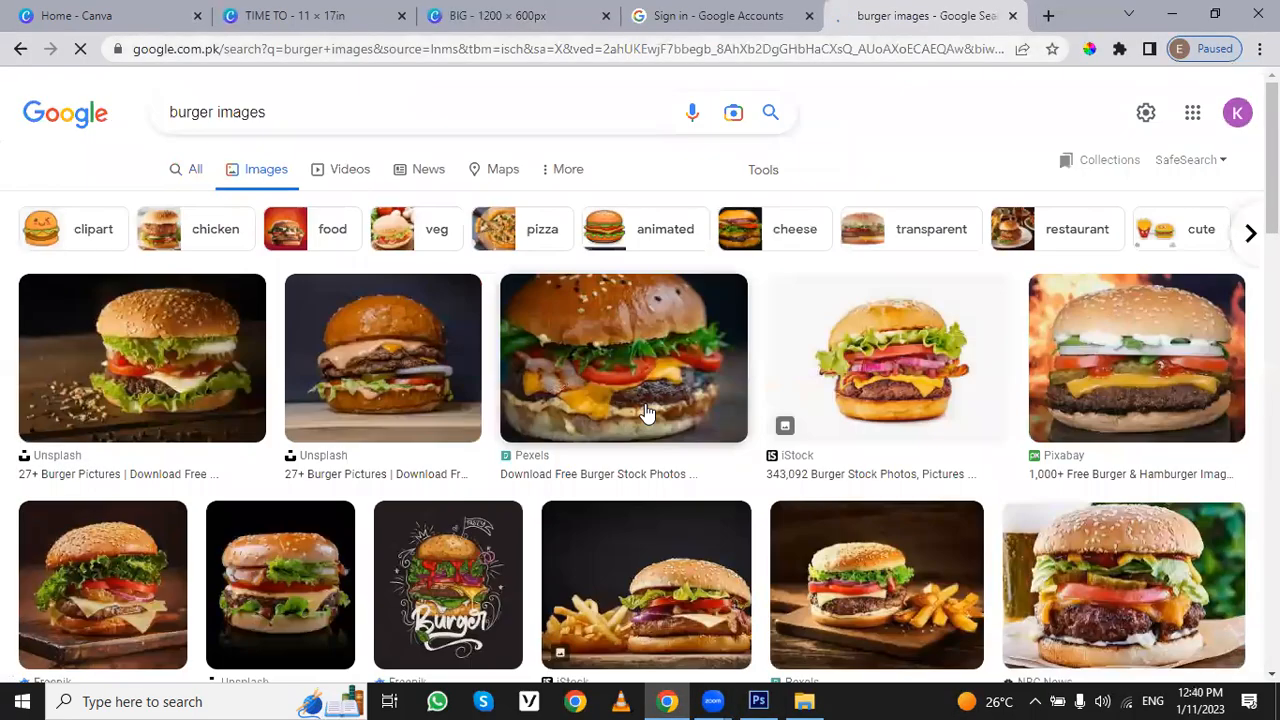
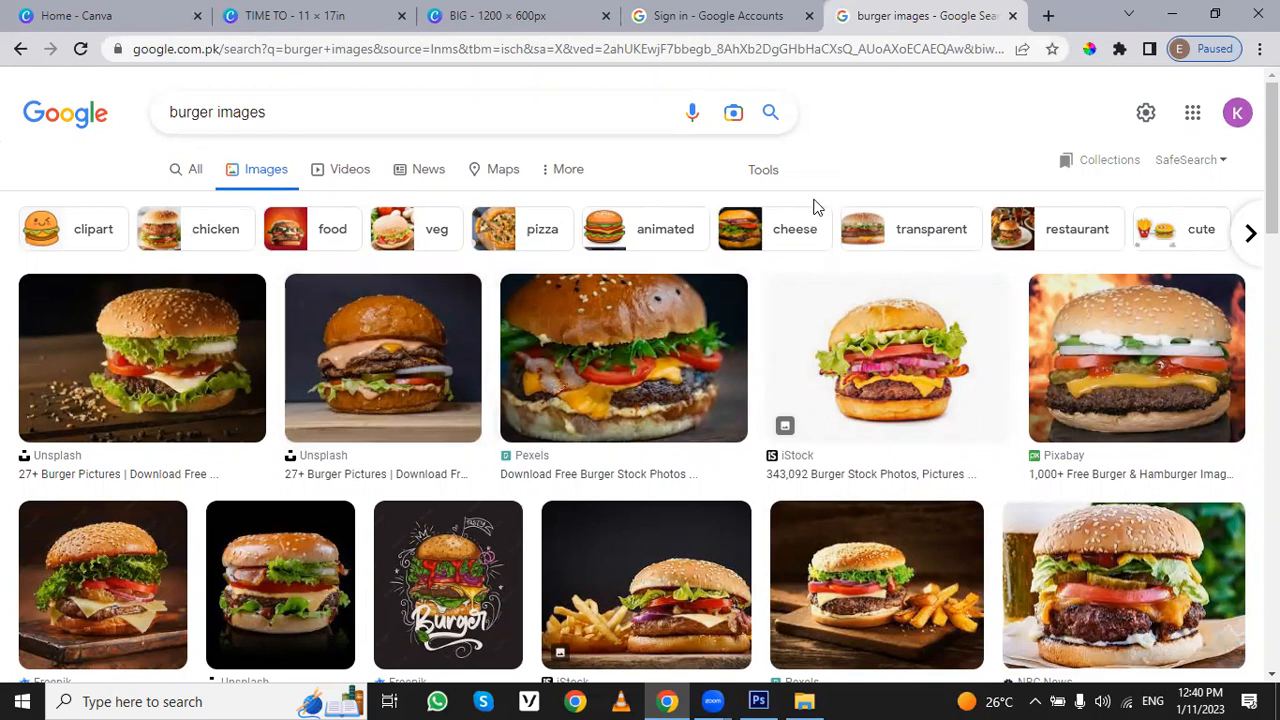
- Filter the burger image results to show only Large images
left_click(764, 172)
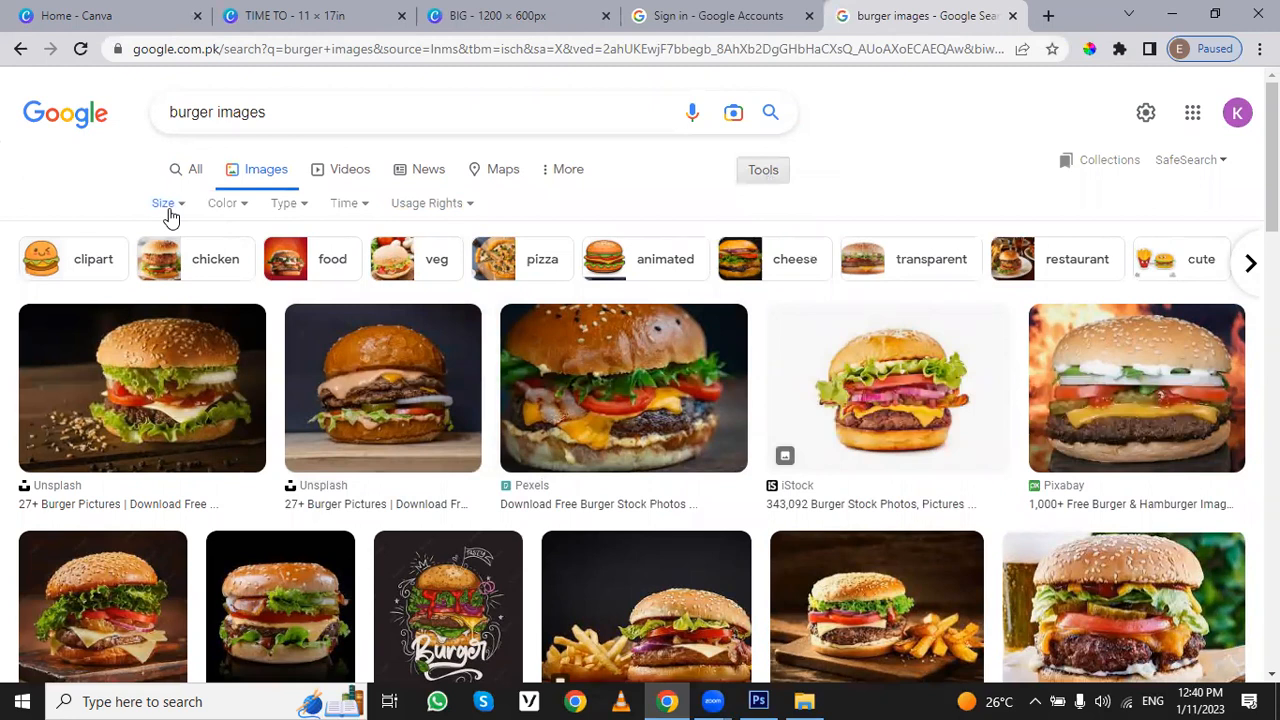
left_click(169, 211)
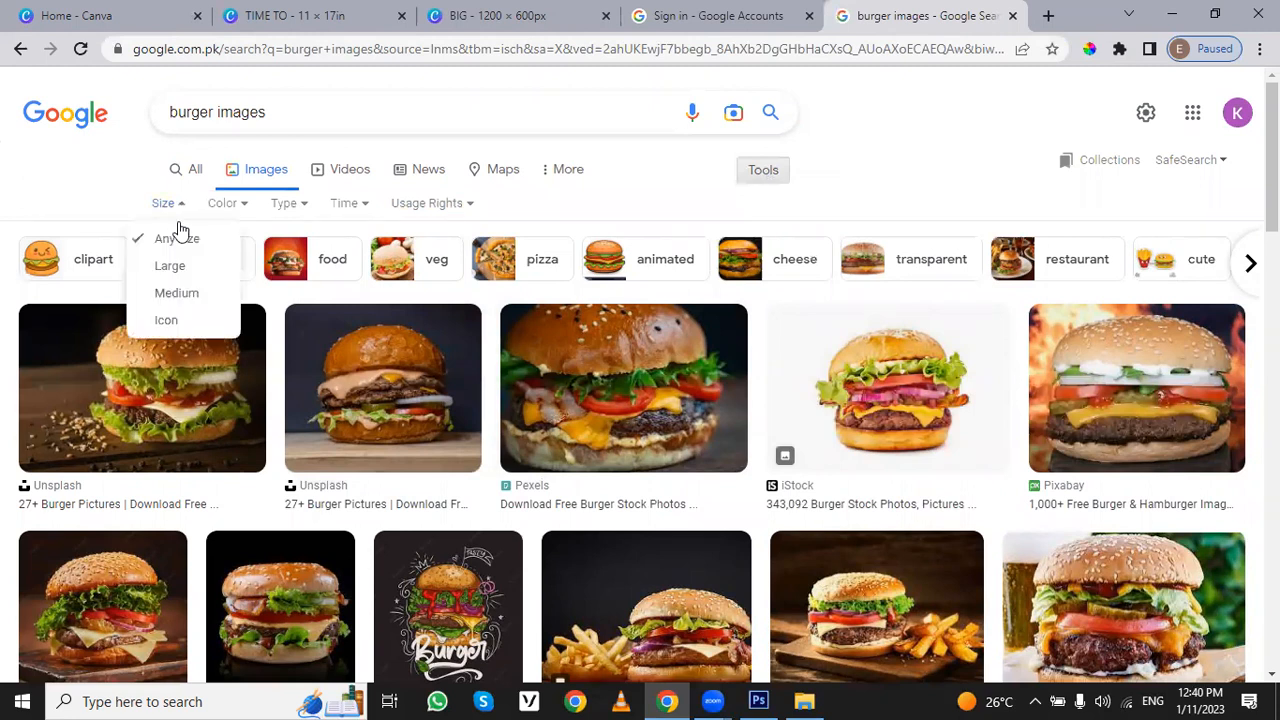
left_click(181, 278)
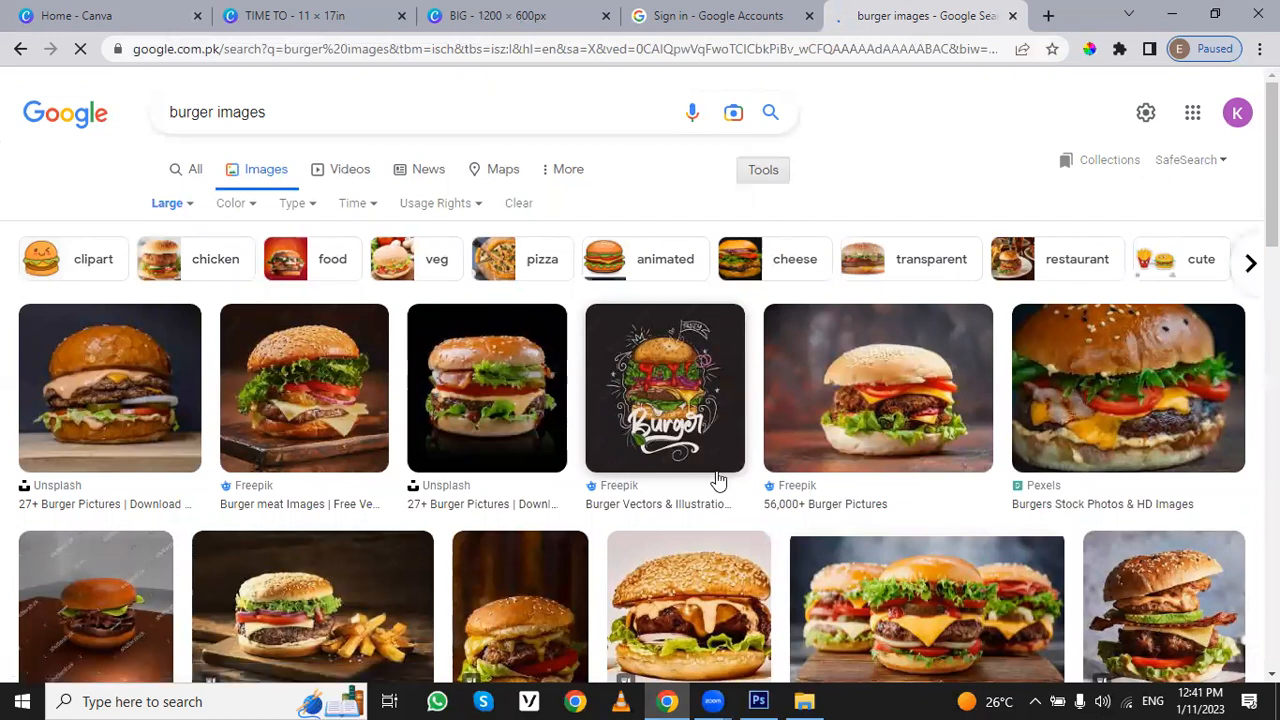
left_click(95, 383)
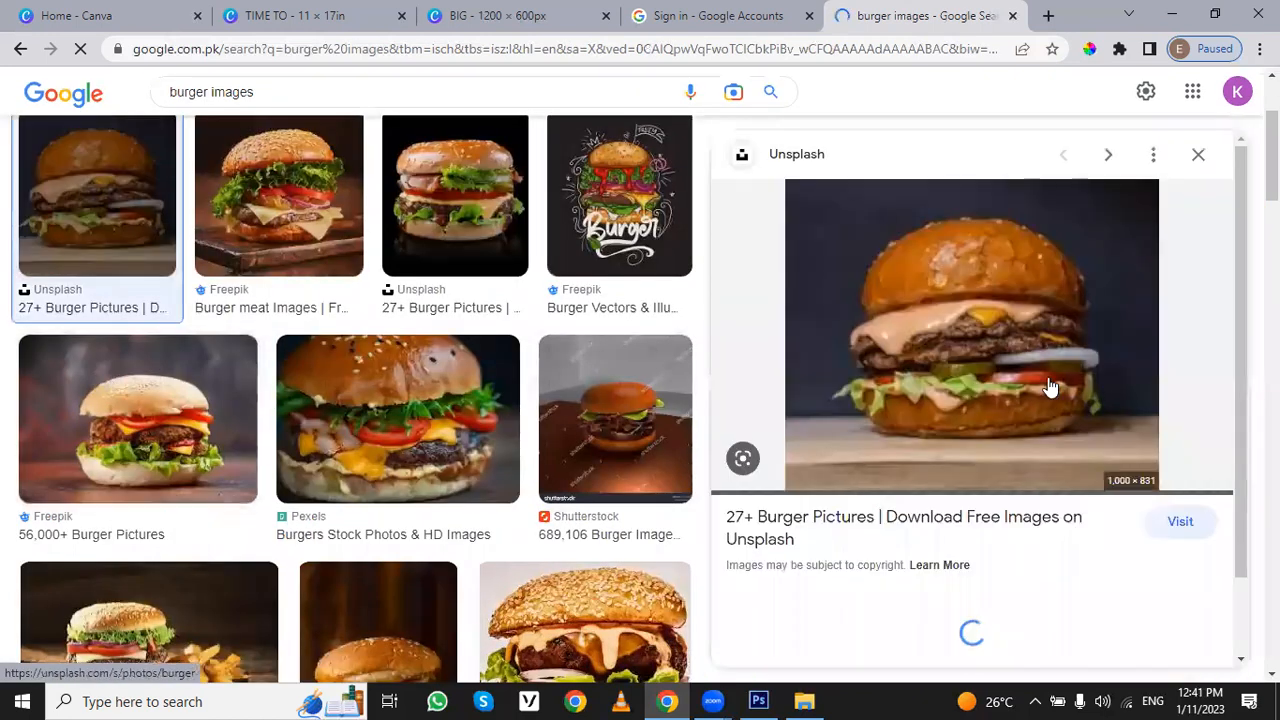
right_click(997, 334)
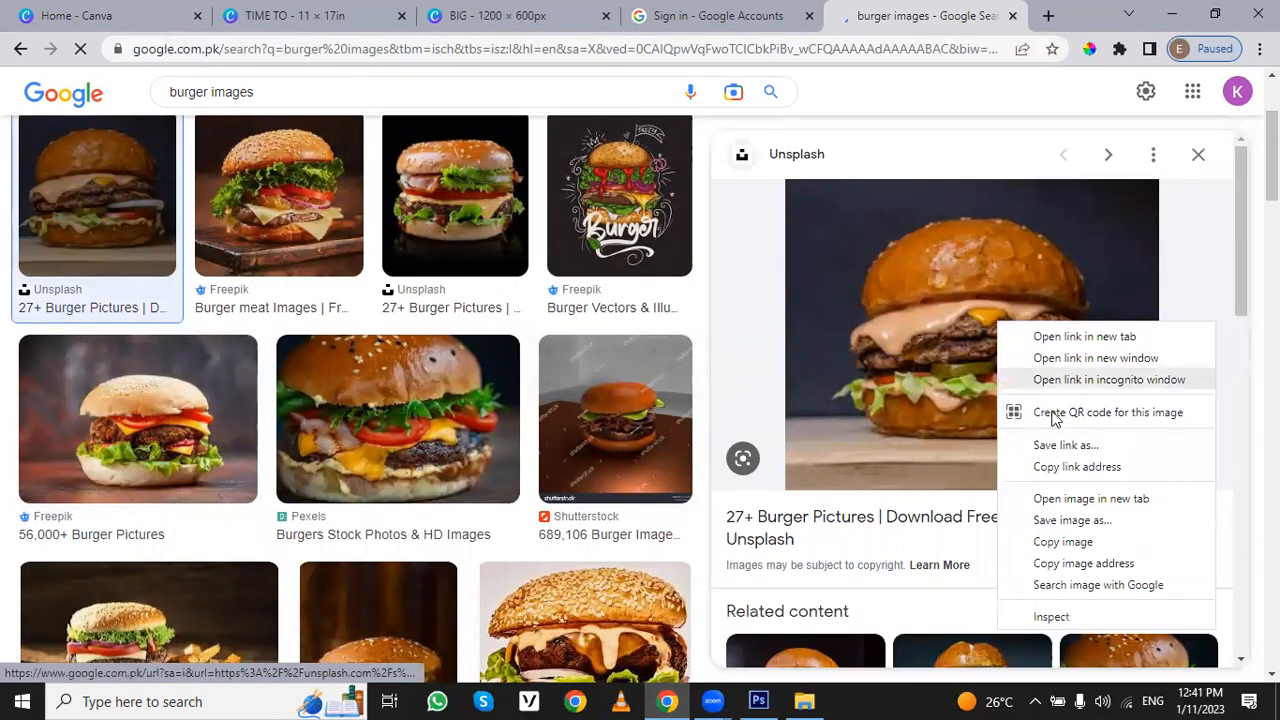
left_click(1067, 522)
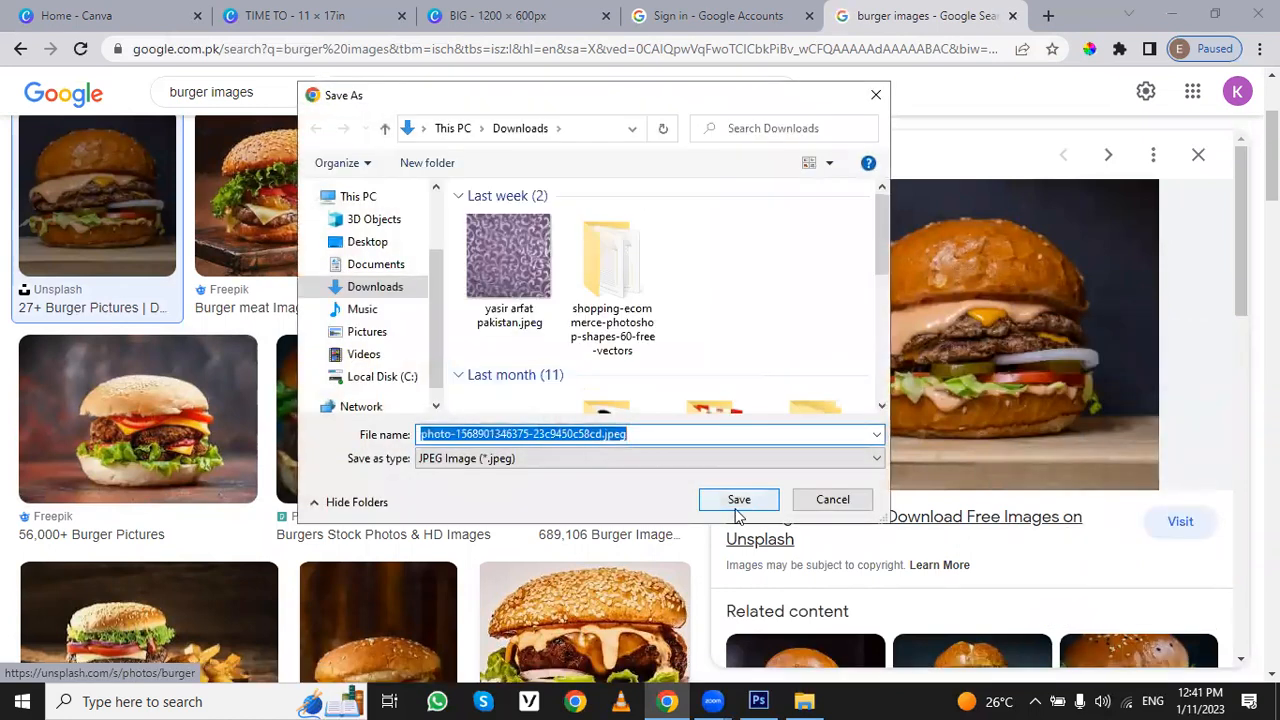
left_click(752, 500)
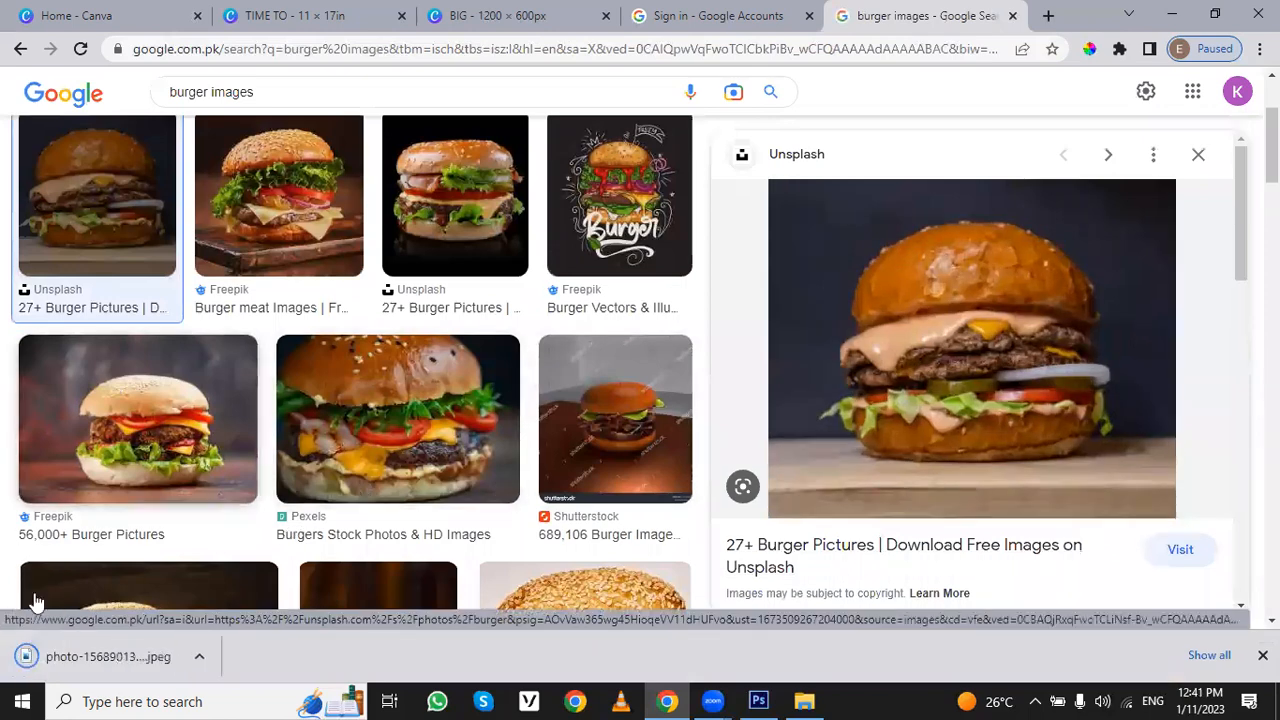
left_click(71, 664)
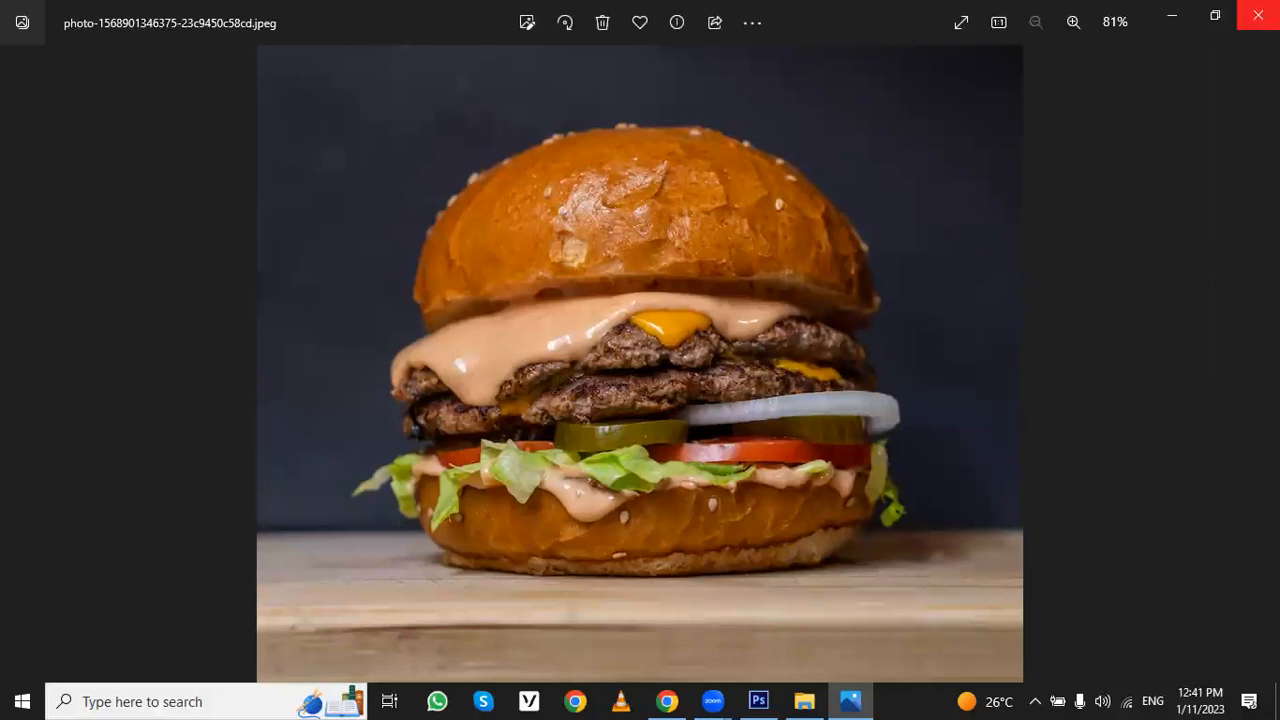
left_click(1258, 15)
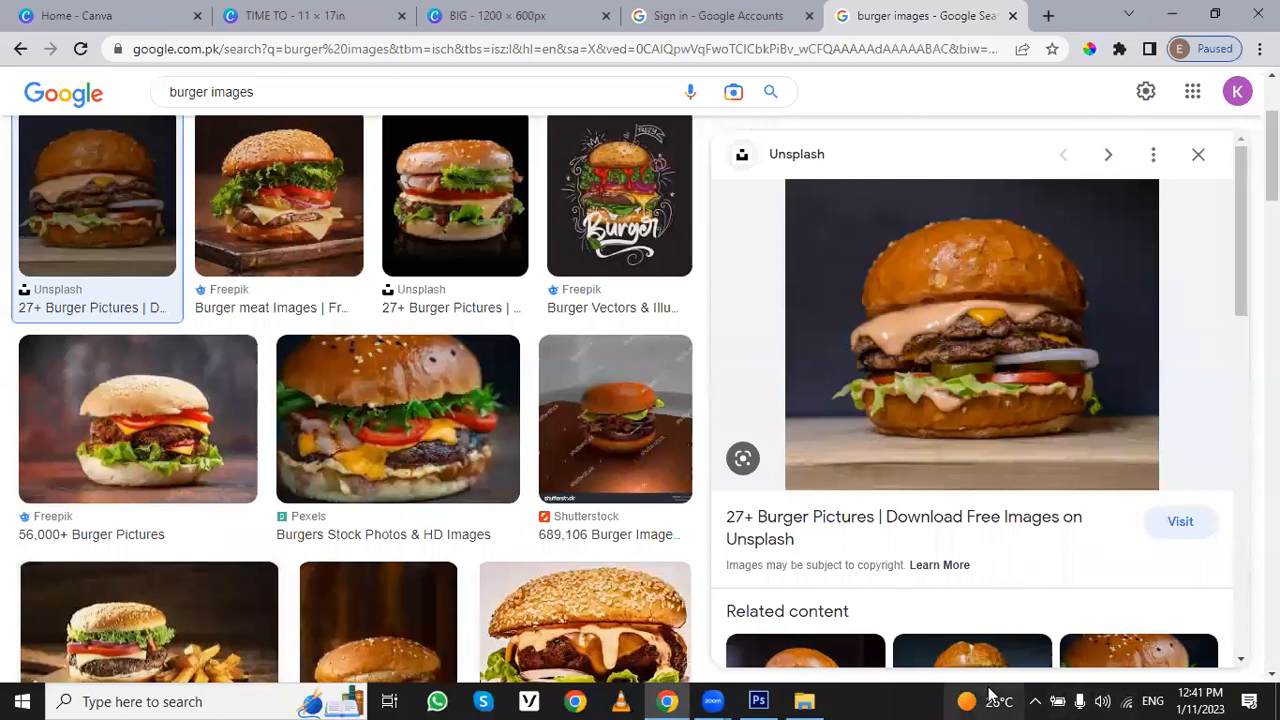